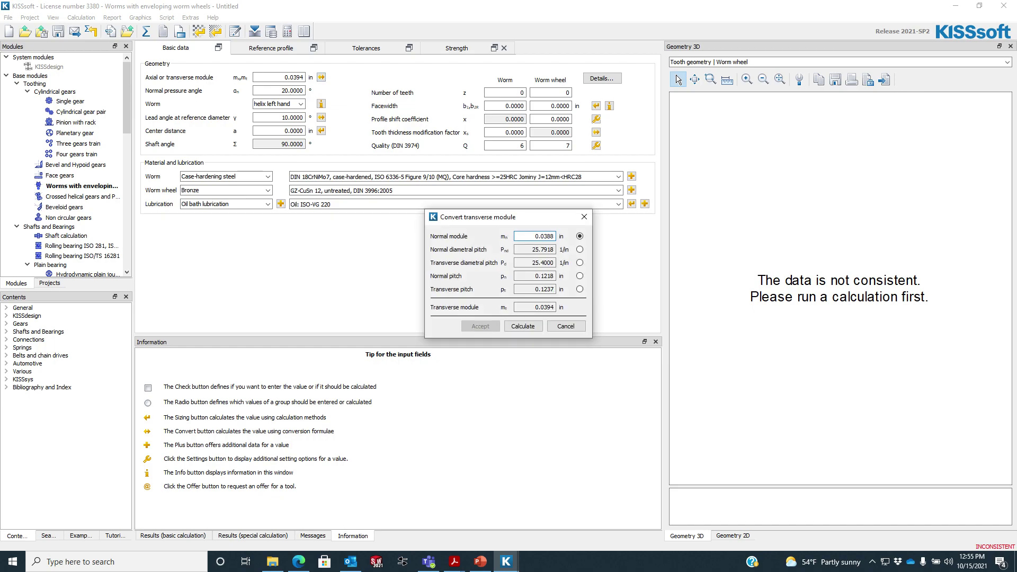
Step: Check the gear data in the PowerPoint slide and convert the transverse module from a normal diametral pitch of 4.375 1/in
click(580, 249)
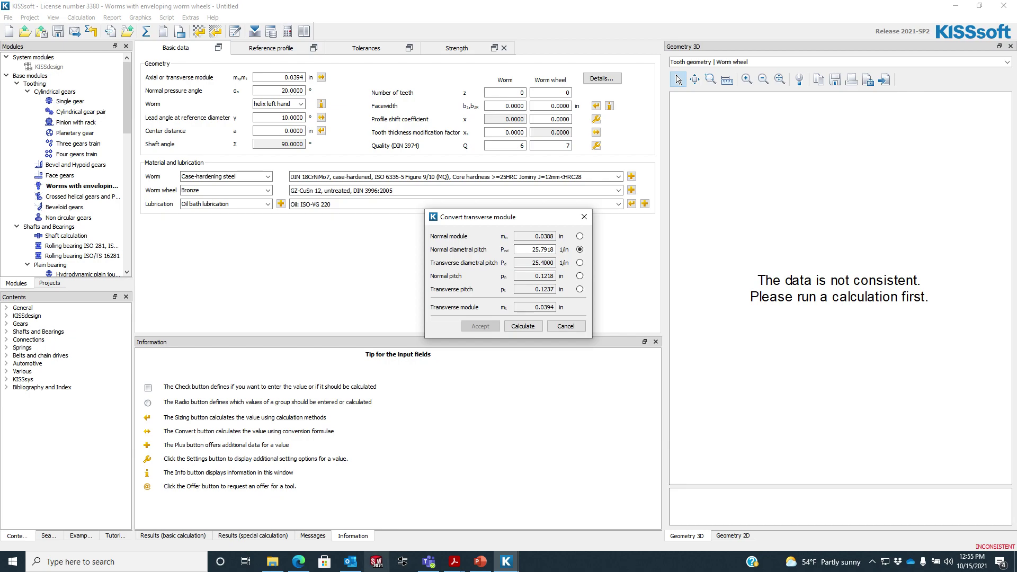
mouse_move(350, 562)
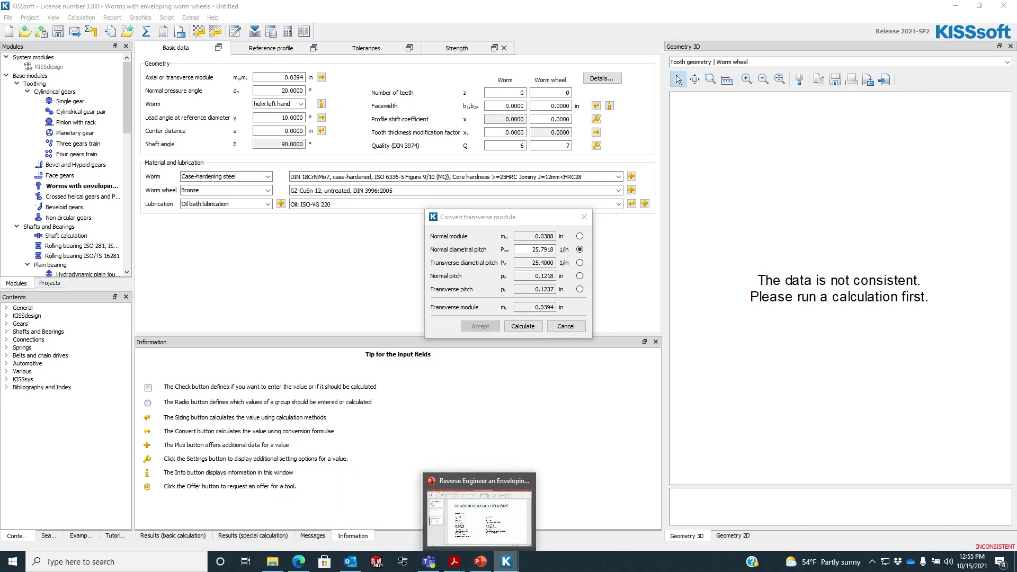
click(480, 561)
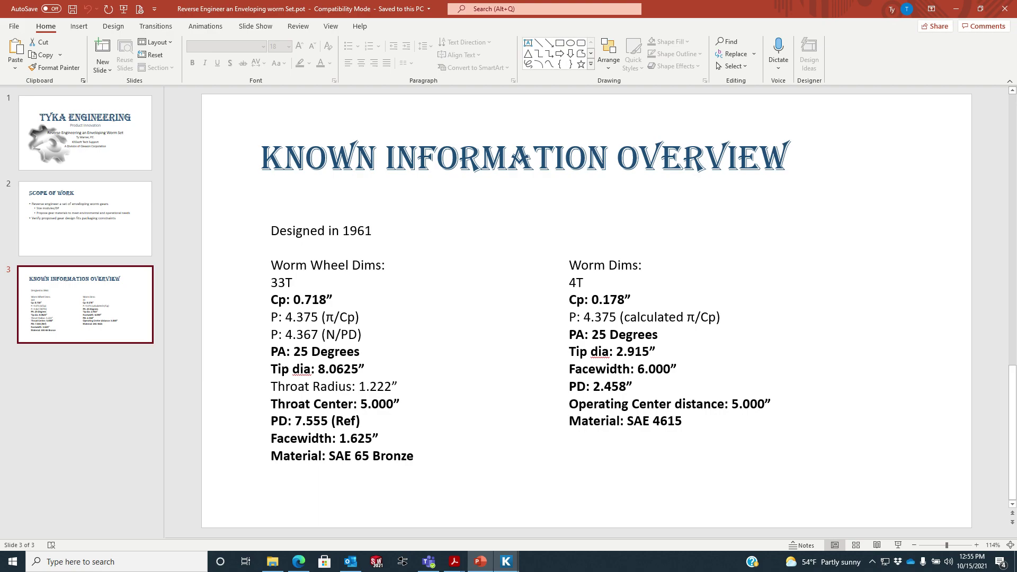
key(alt+Tab)
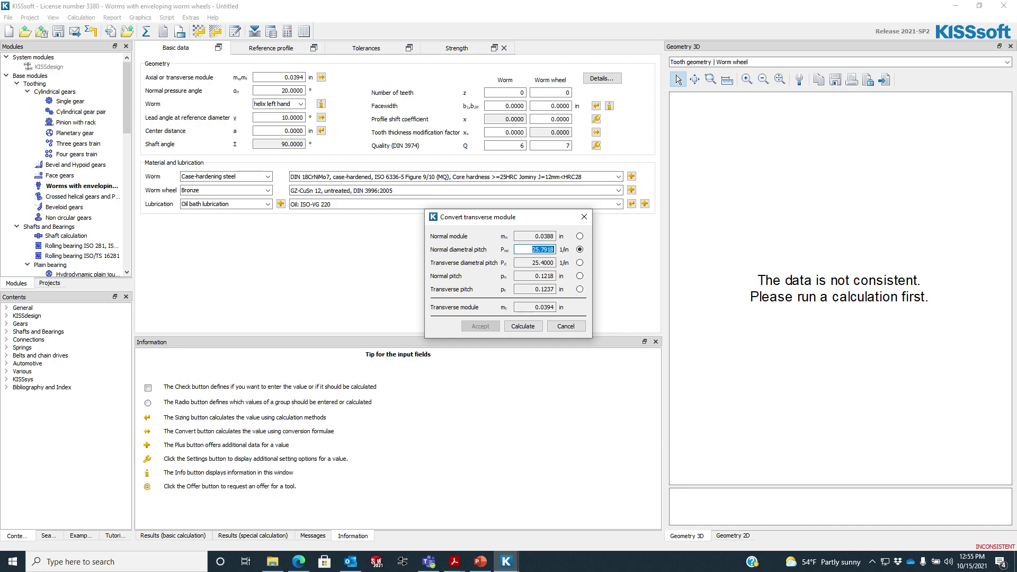
text(4.375)
key(Return)
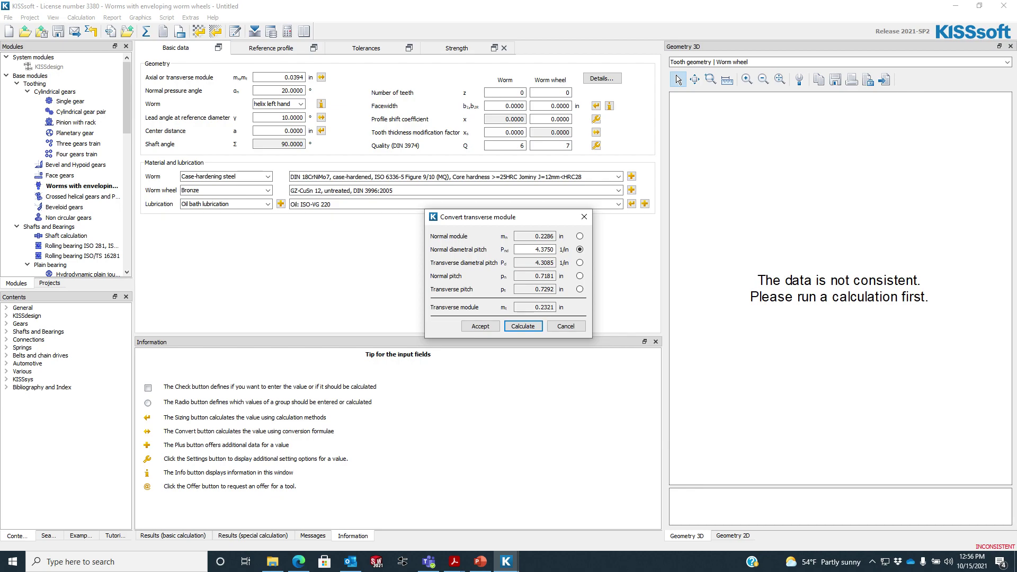
click(480, 326)
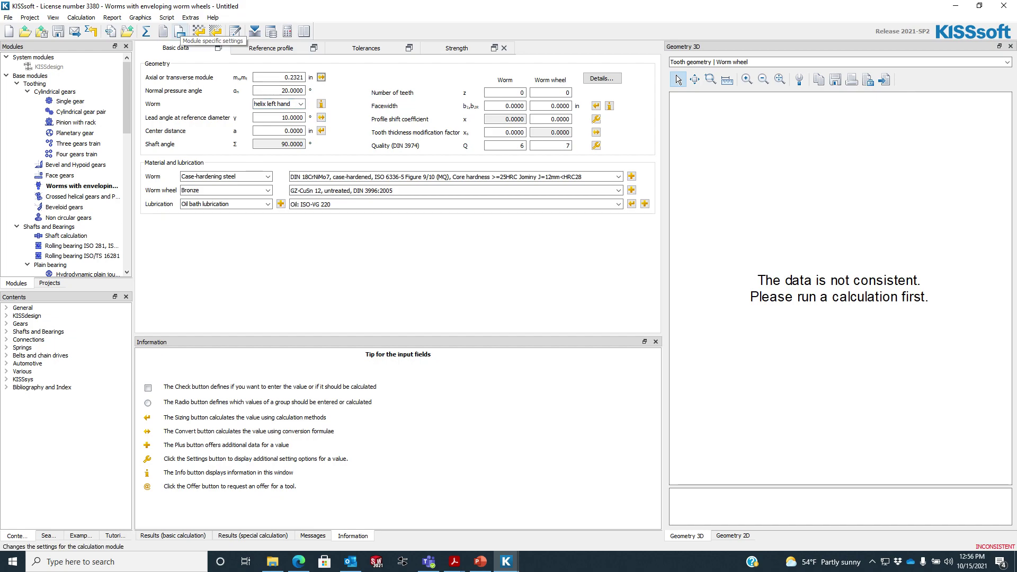
Step: Configure the module specific settings not to abort on geometry errors and to calculate with normal module instead of axial module
click(179, 32)
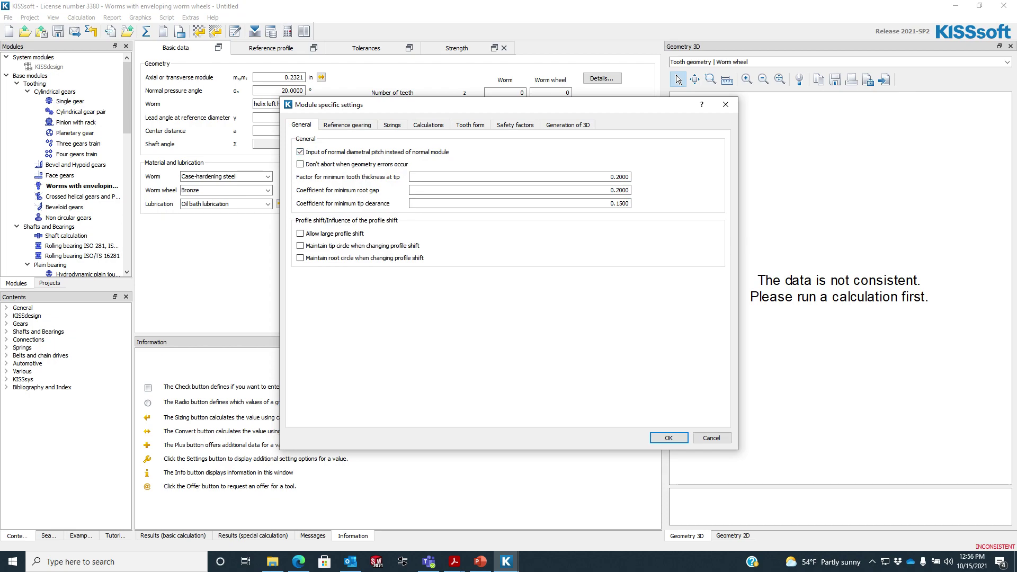
click(300, 164)
click(347, 125)
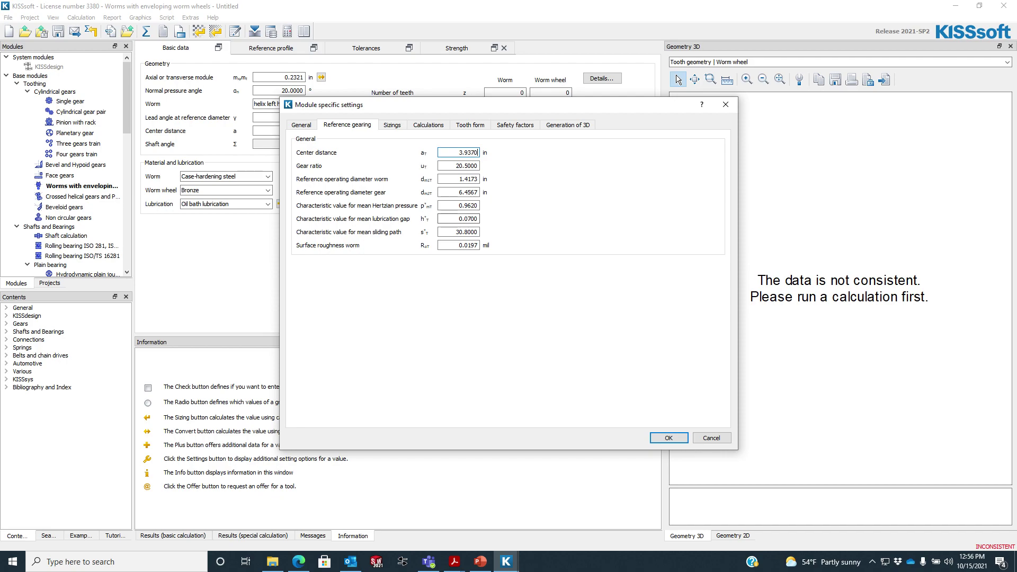
key(ctrl+Tab)
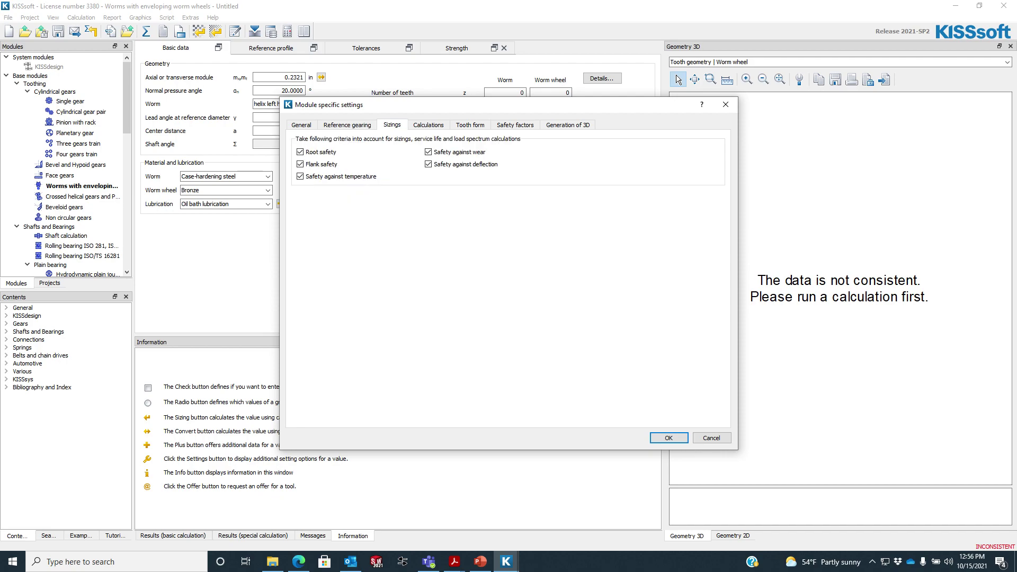
key(ctrl+Tab)
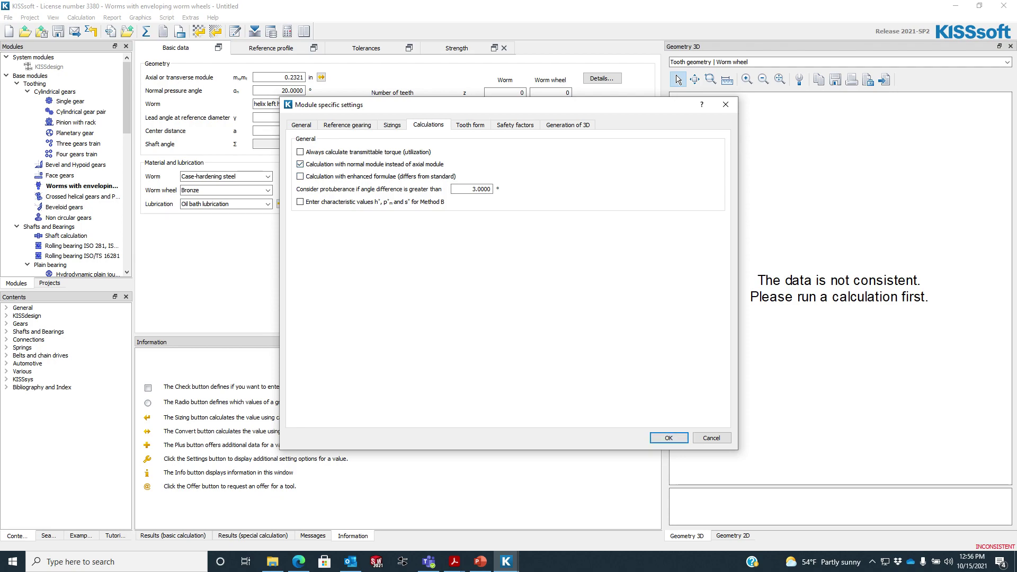
key(ctrl+Tab)
key(ctrl+Tab)
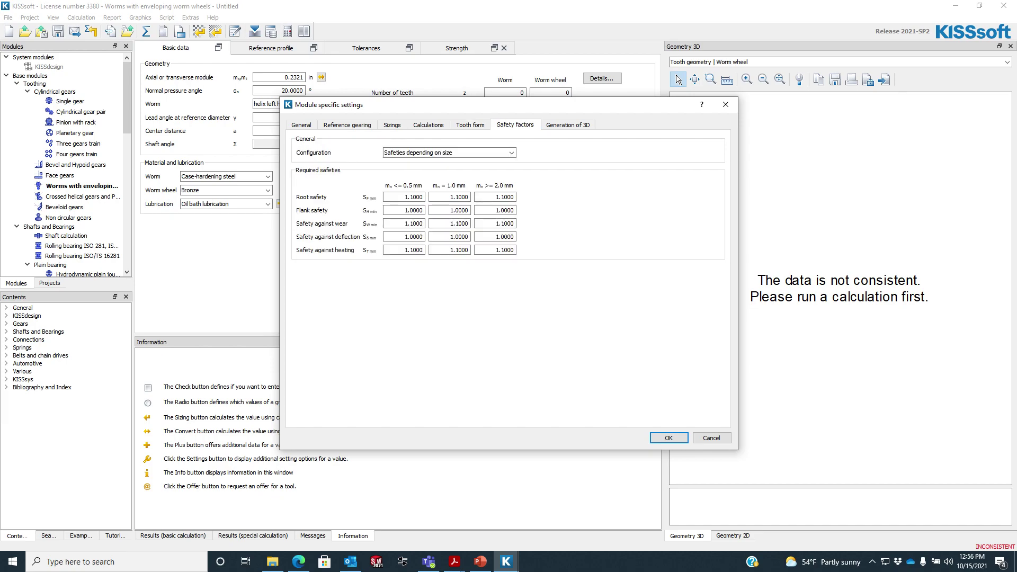
key(ctrl+Tab)
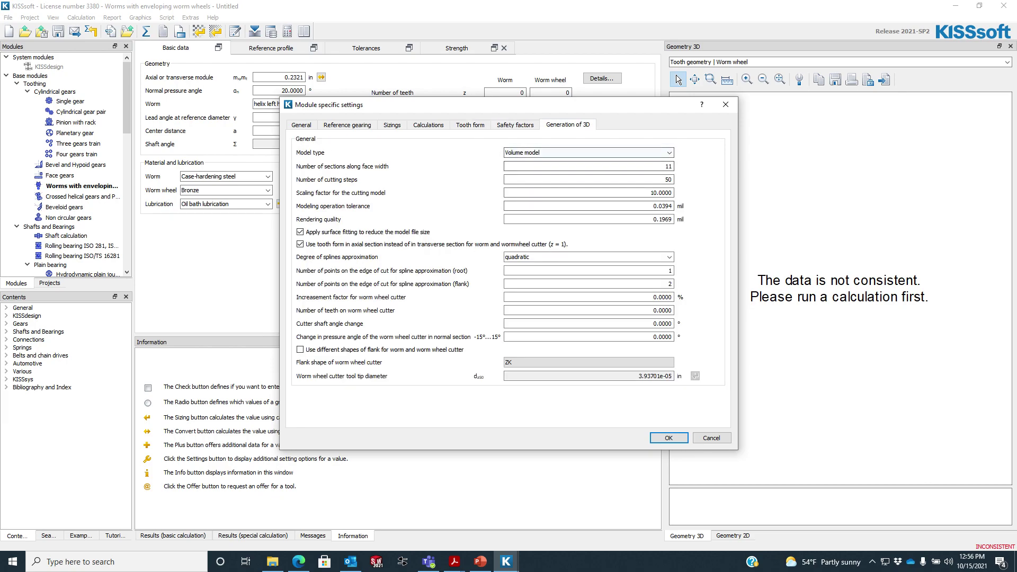
key(Return)
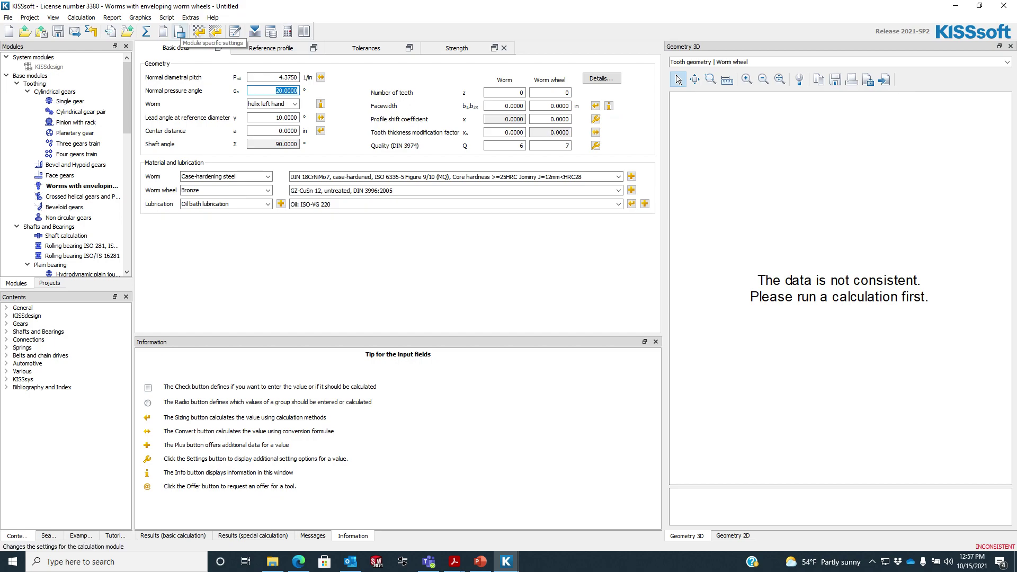
Step: Allow large profile shift in the module specific settings and review the calculation options
click(180, 32)
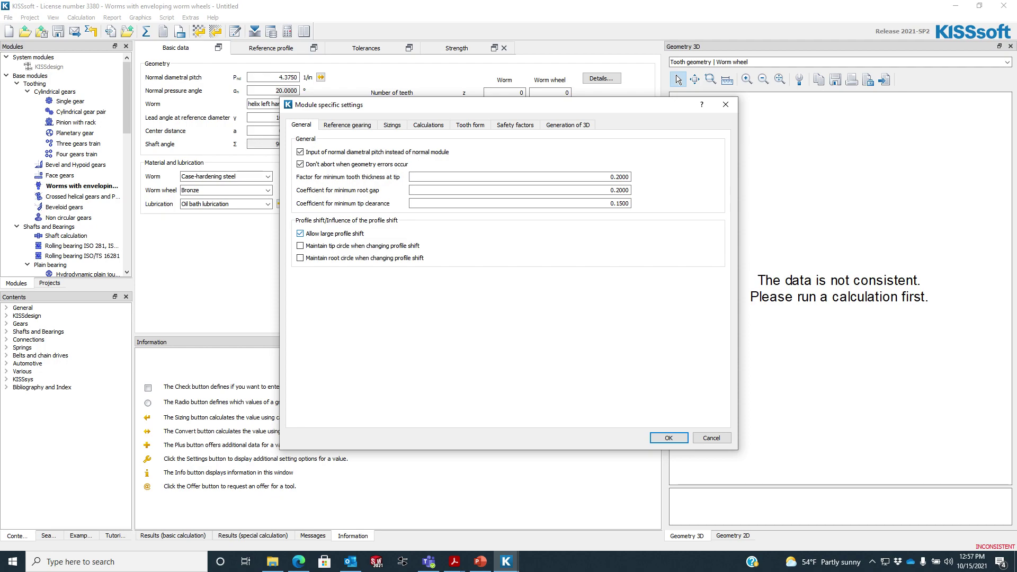
click(429, 125)
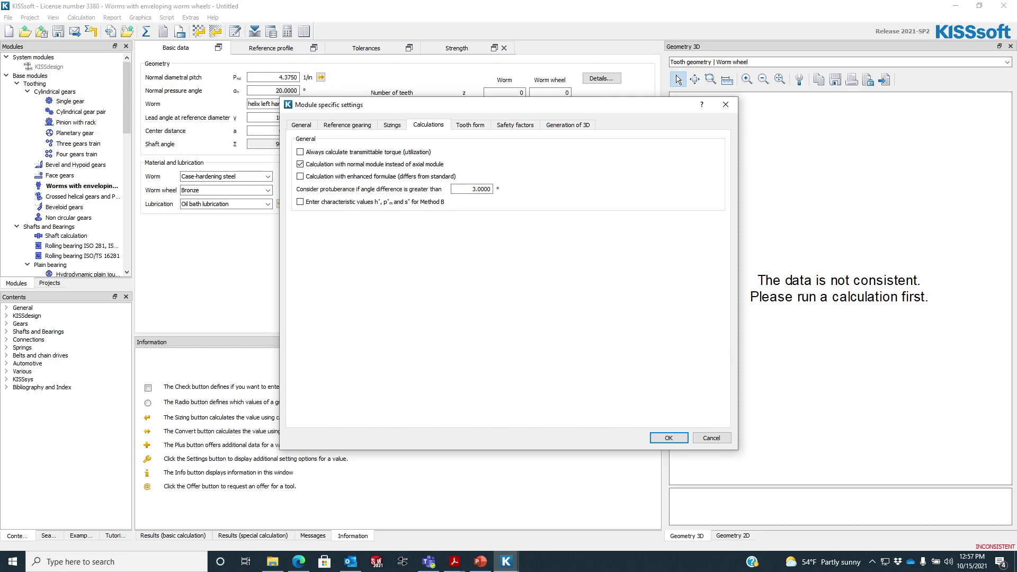
key(Return)
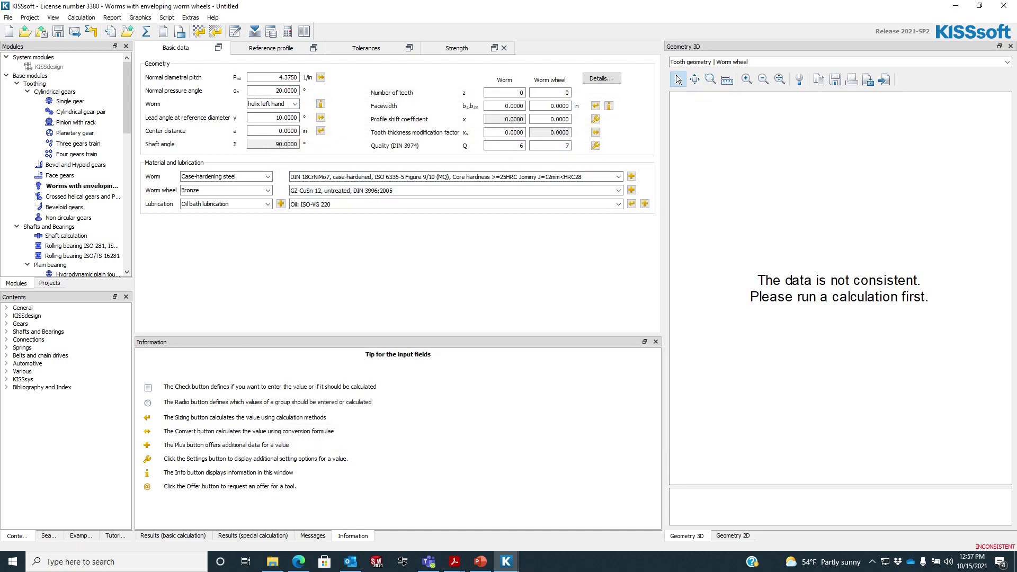
Step: Set the normal pressure angle to 25° and the worm's helix direction to right hand
double_click(287, 90)
text(25)
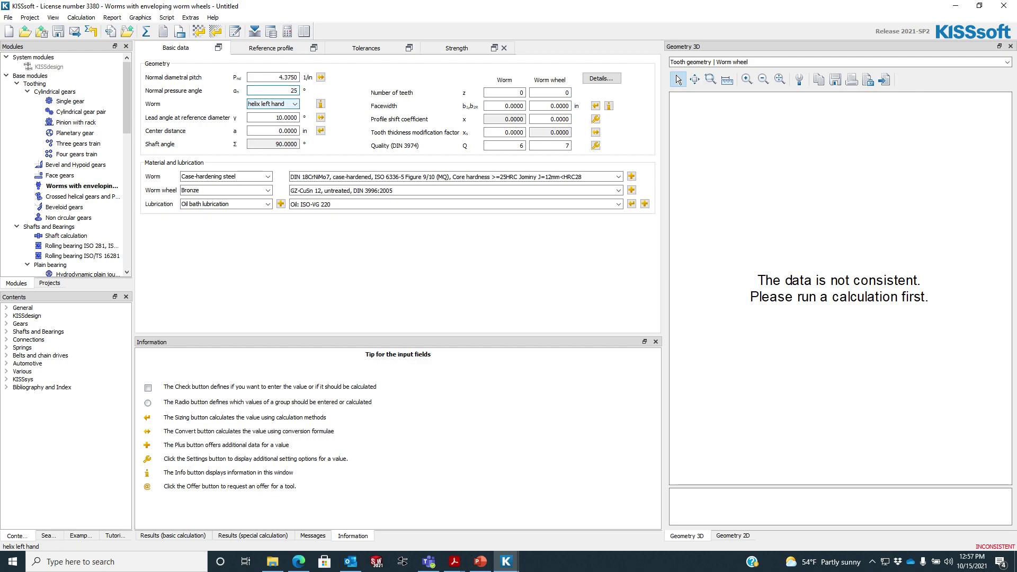
click(271, 104)
click(270, 120)
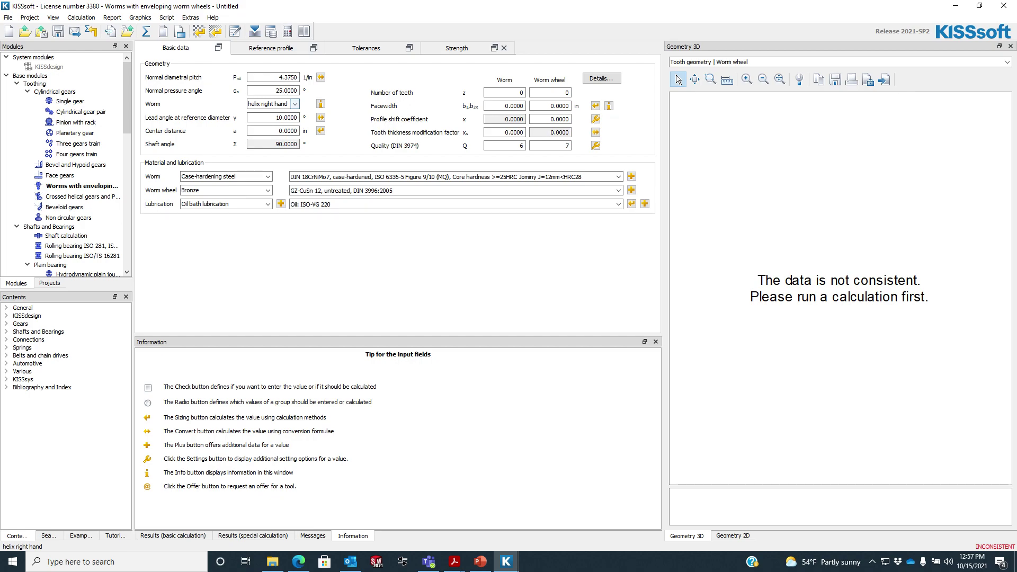
Step: Set the number of teeth to 4 for the worm and 33 for the worm wheel
double_click(516, 92)
text(4)
double_click(562, 93)
text(33)
Step: Set the facewidth to 6 in for the worm and 1.625 in for the worm wheel, taking the wheel's value from the PowerPoint slide
double_click(506, 106)
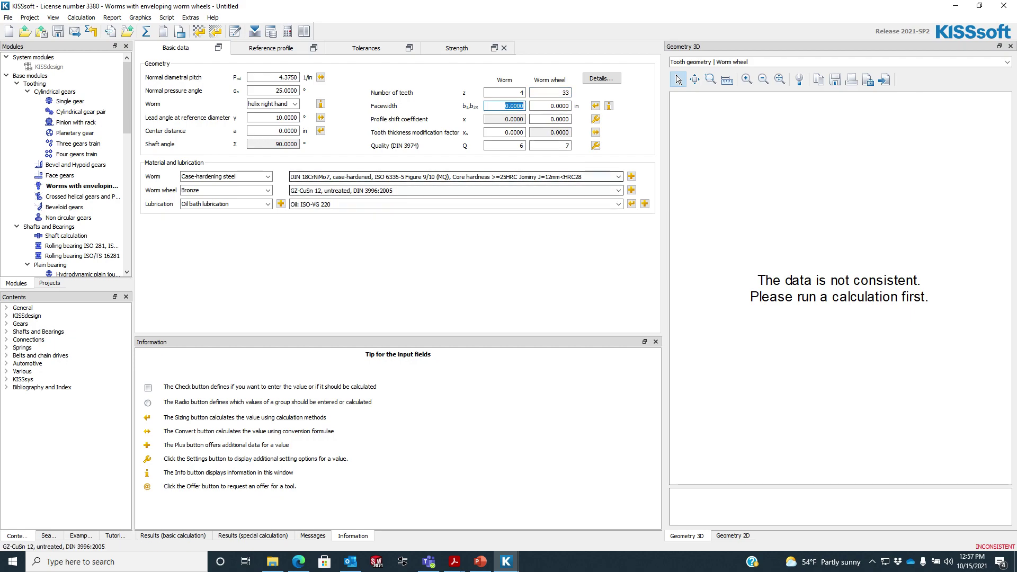
text(6)
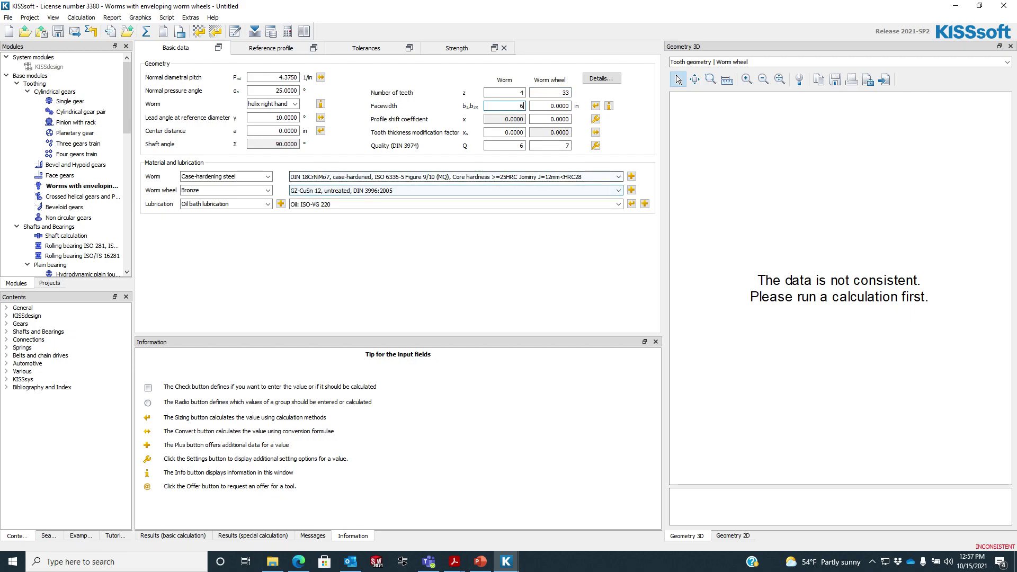
click(550, 106)
click(480, 561)
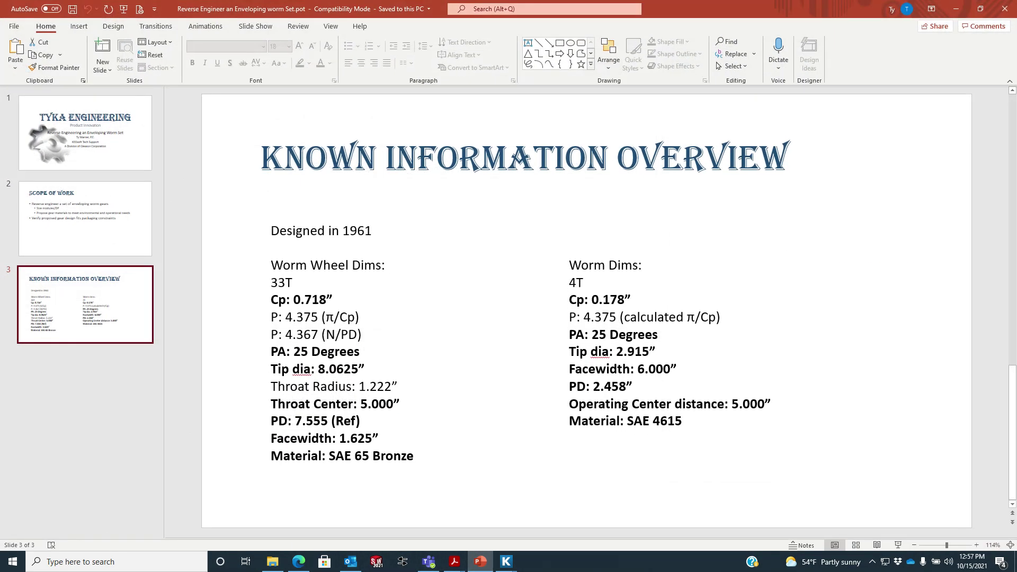
drag(382, 439, 269, 439)
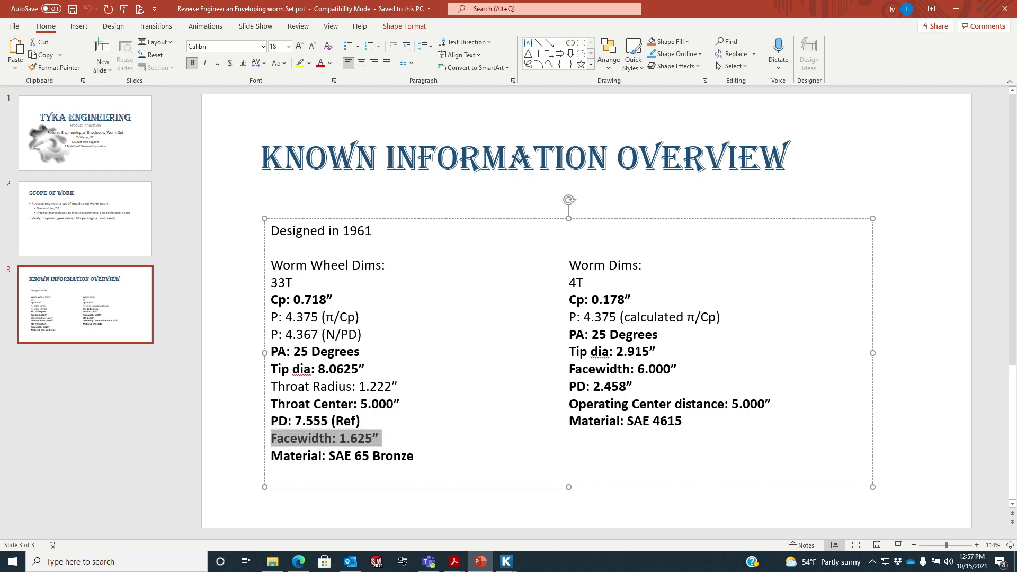
click(956, 8)
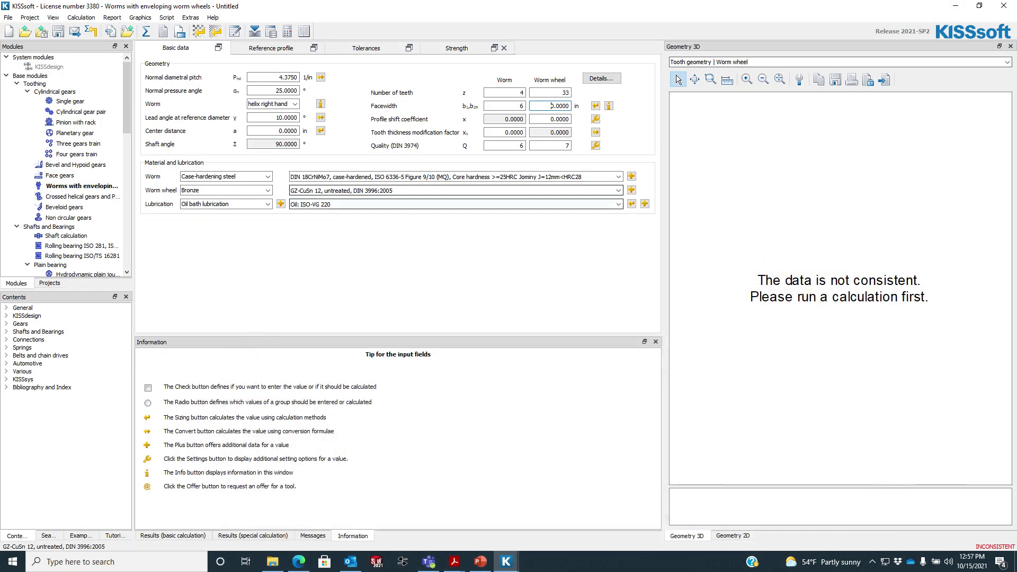
text(1.625)
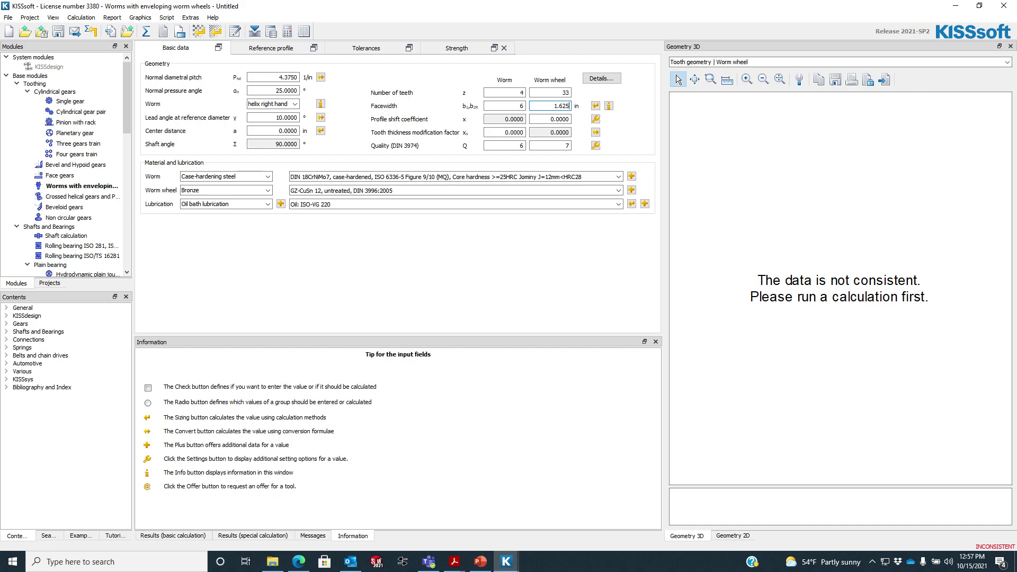
Step: Set the center distance to 5.000 in and deactivate the strength calculation
drag(298, 131, 277, 131)
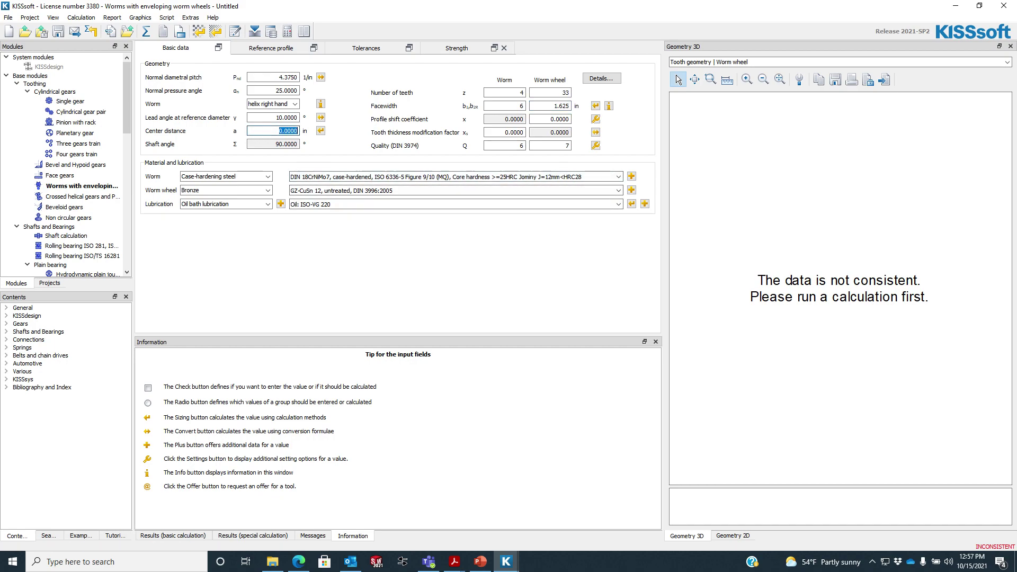
text(5.000)
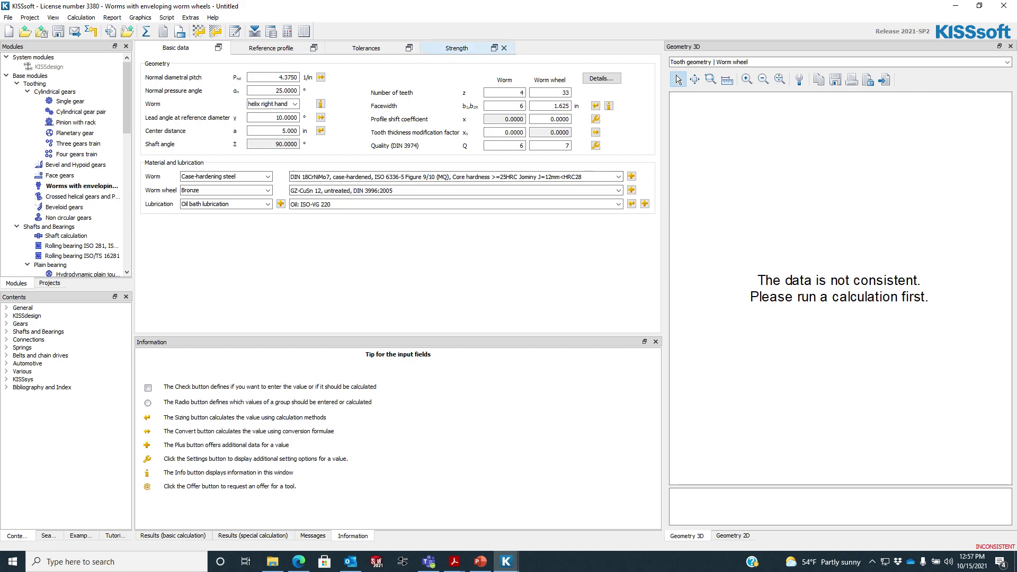
click(81, 18)
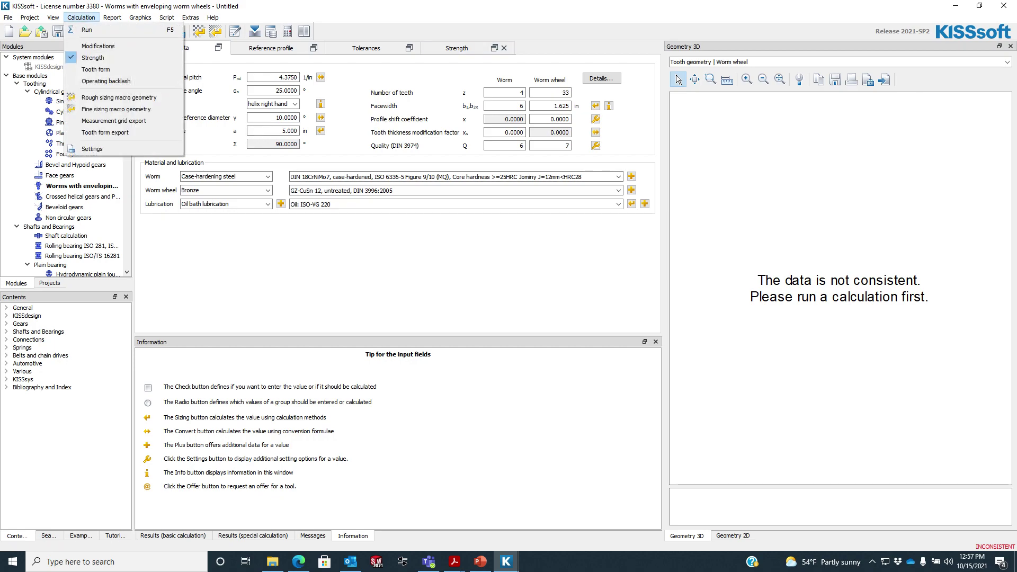
click(92, 57)
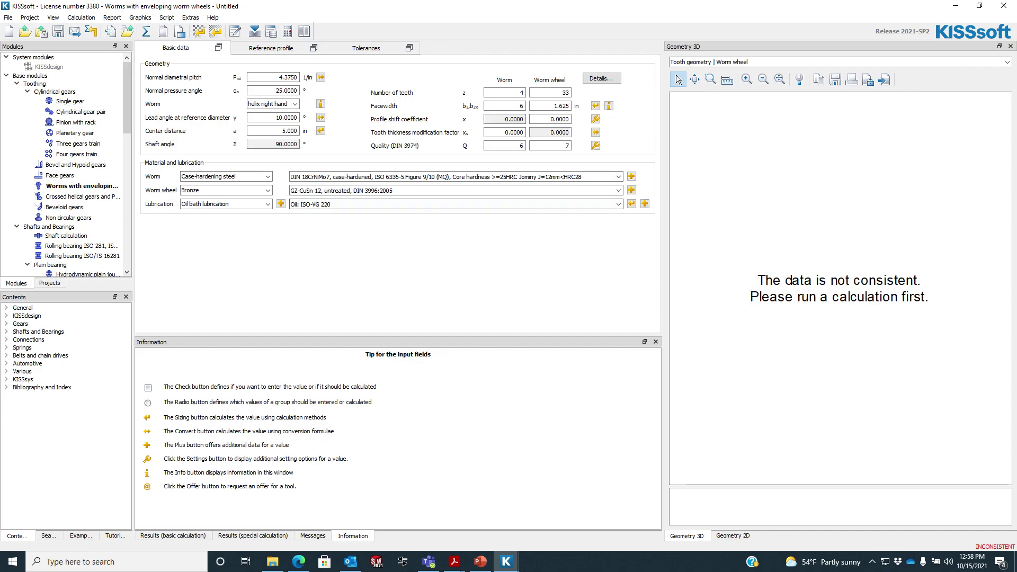
Step: Check the equivalents of ASTM A829 Grade 4615 in the browser and assign case-hardening steel 4320 as the worm material
click(350, 562)
click(350, 562)
click(299, 562)
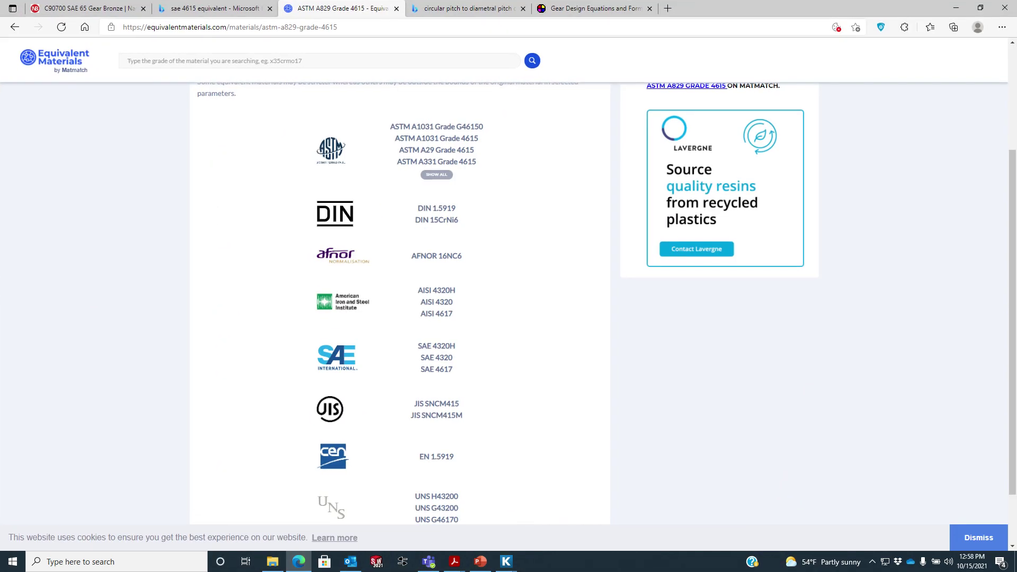
click(956, 8)
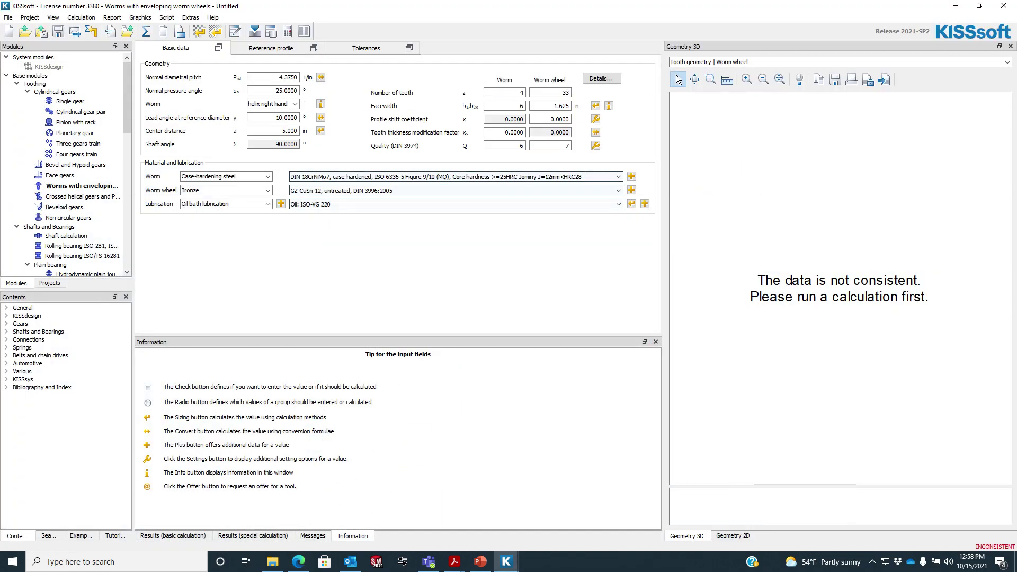
click(631, 176)
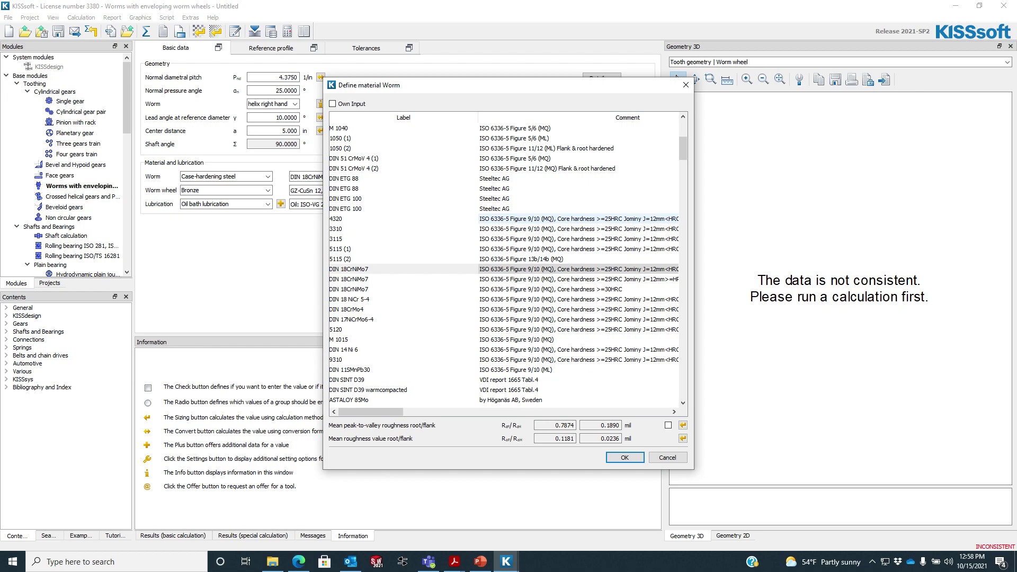
click(371, 218)
click(624, 457)
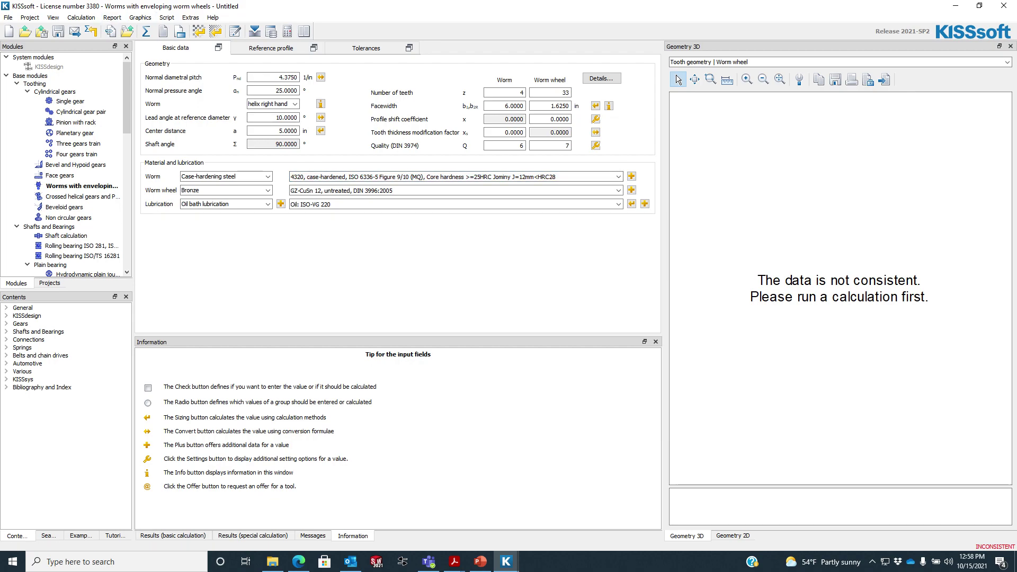
Step: Check in the configuration tool which national standard the material labels follow
click(190, 18)
click(204, 40)
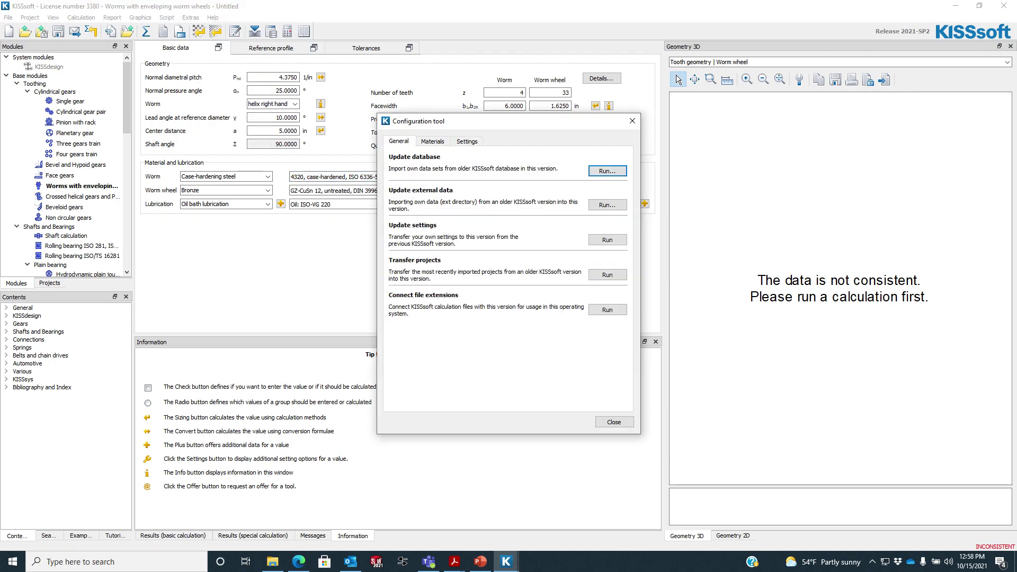
click(433, 141)
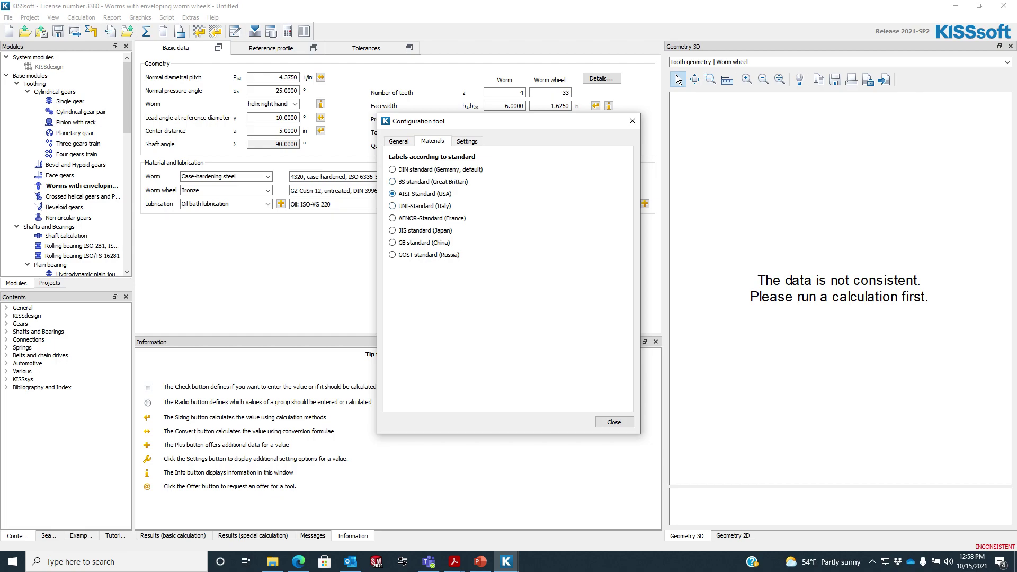
click(614, 421)
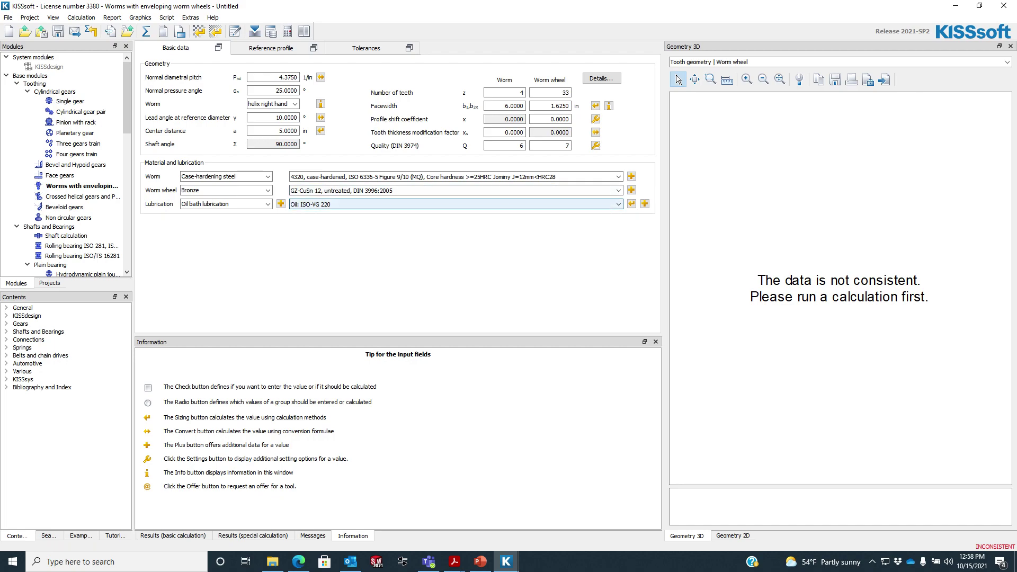
Step: Switch to the browser and examine the composition and mechanical properties of C90700 SAE 65 gear bronze
click(298, 561)
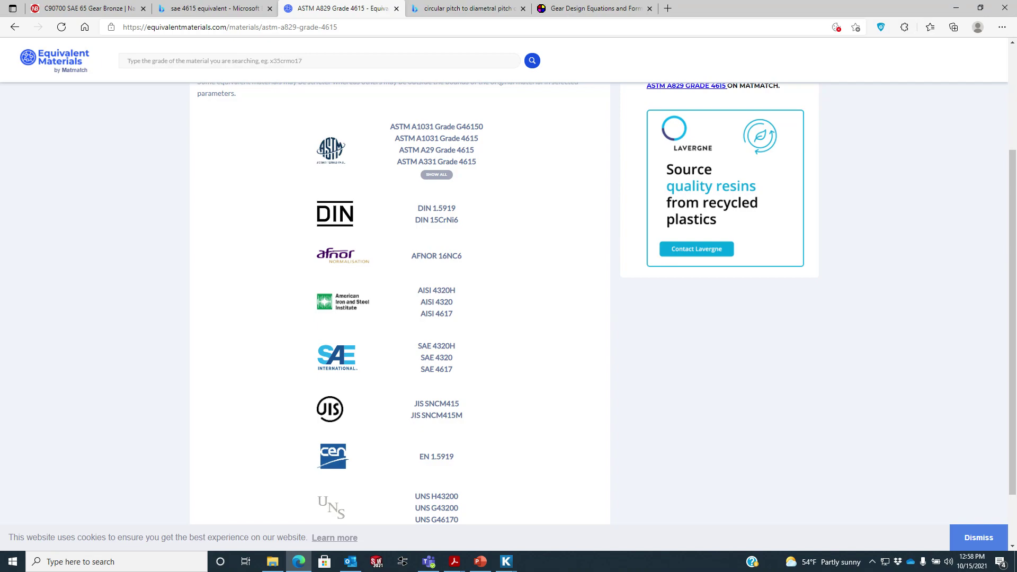
click(85, 8)
scroll(318, 85, up, 15)
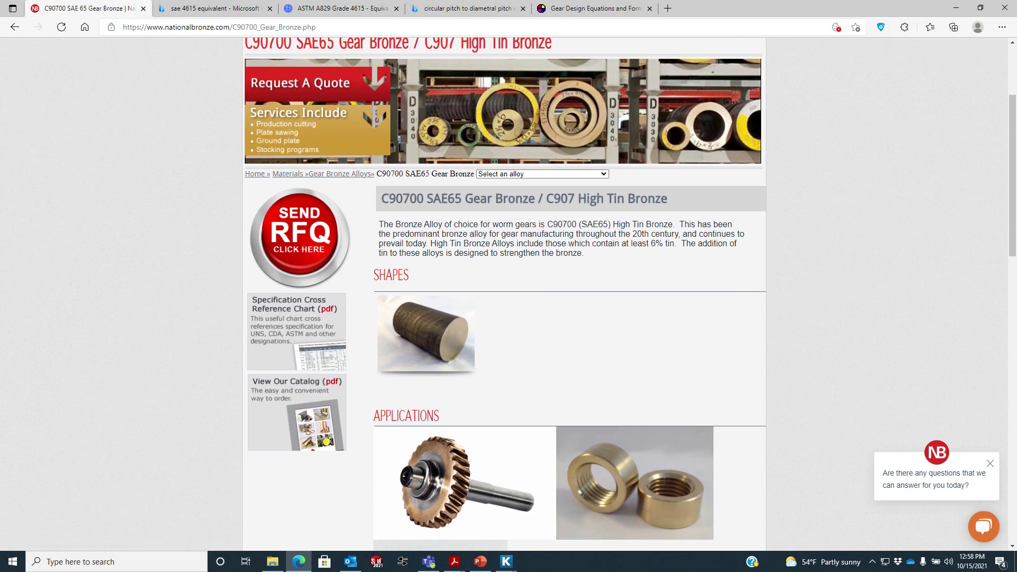
scroll(503, 291, down, 15)
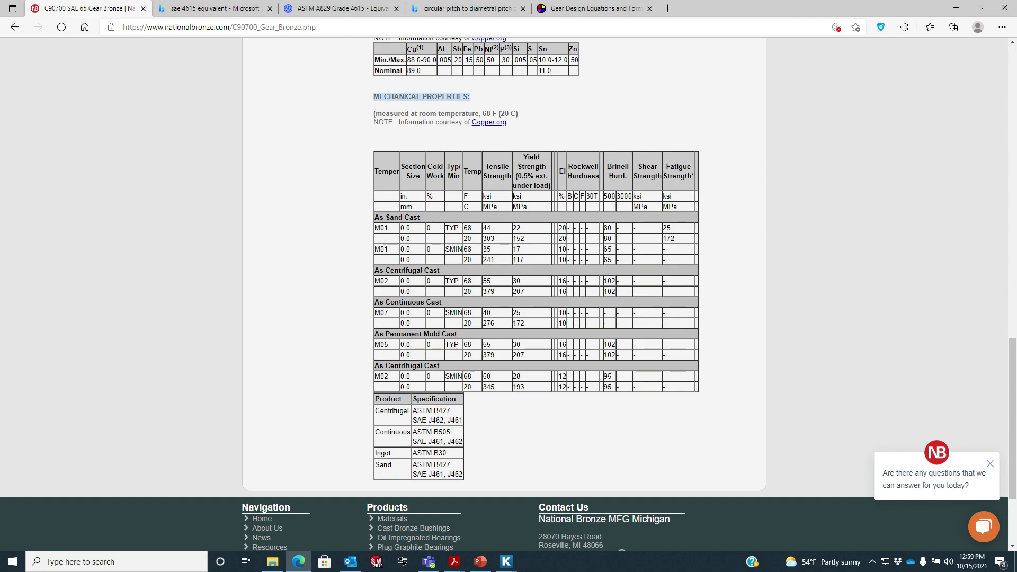
click(956, 8)
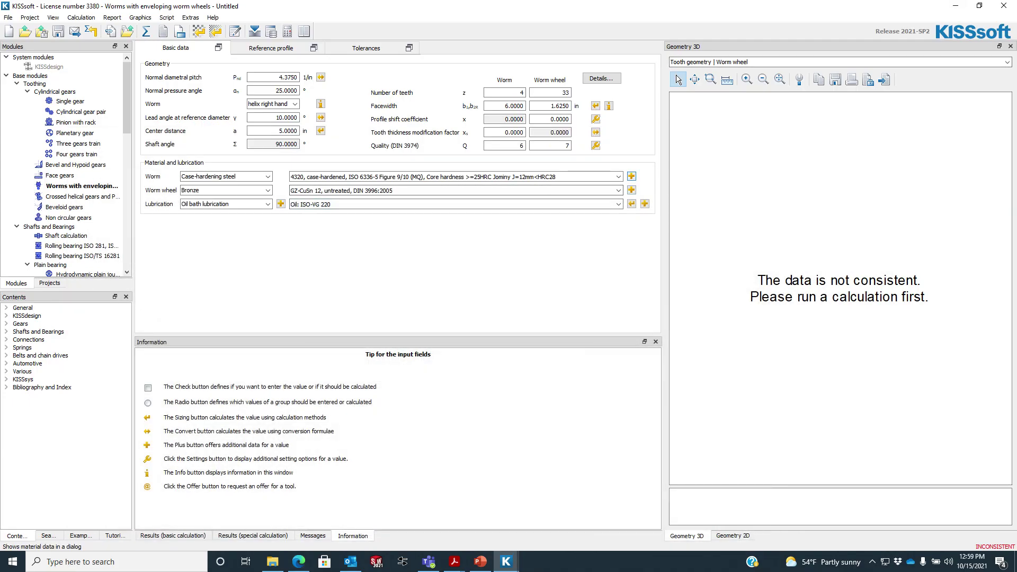
Step: Compare the bronze data for the worm wheel and confirm GZ-CuSn 12 (DIN 3996:2005) as its material
click(632, 177)
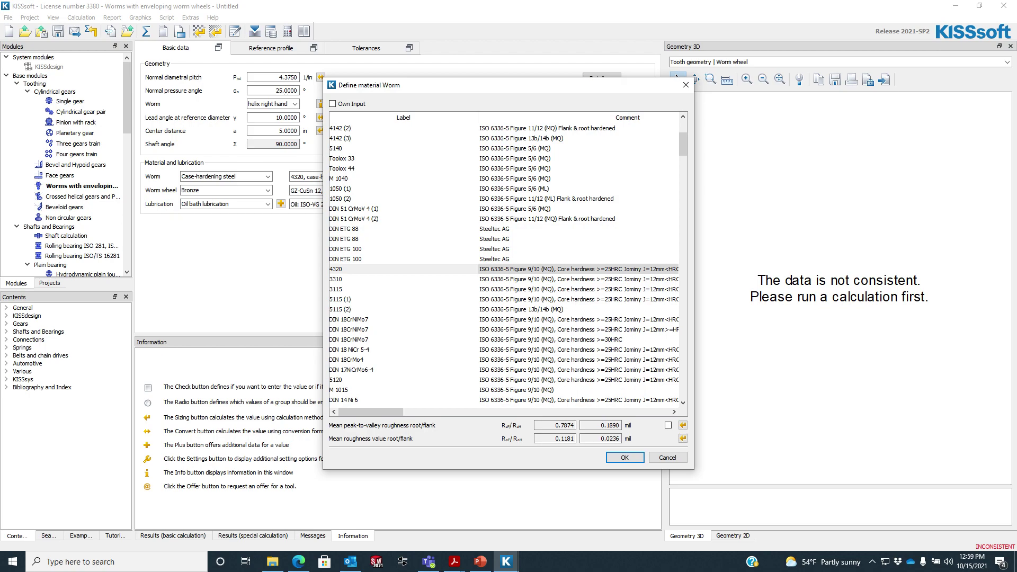
click(686, 85)
click(631, 190)
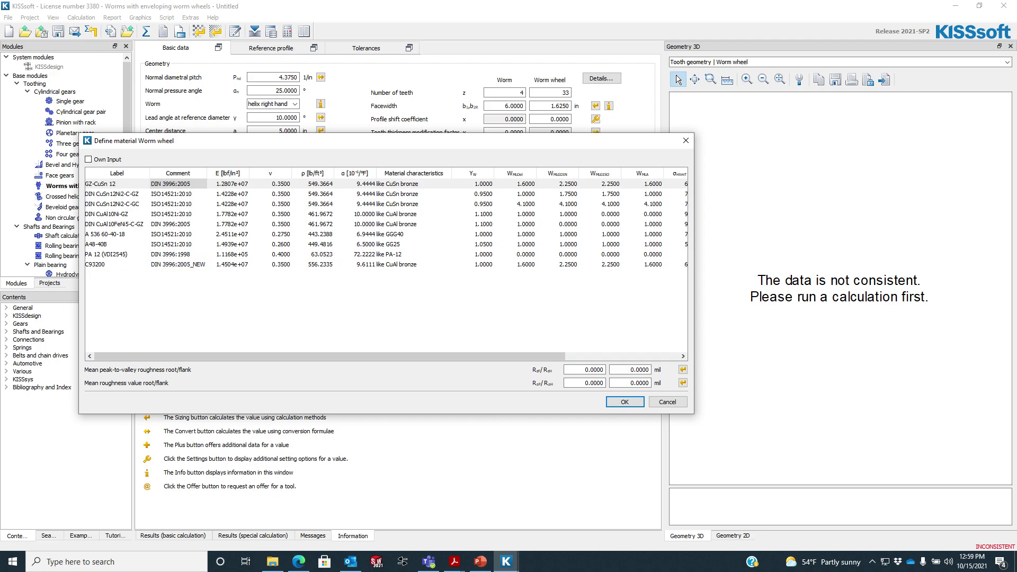
drag(694, 259, 907, 259)
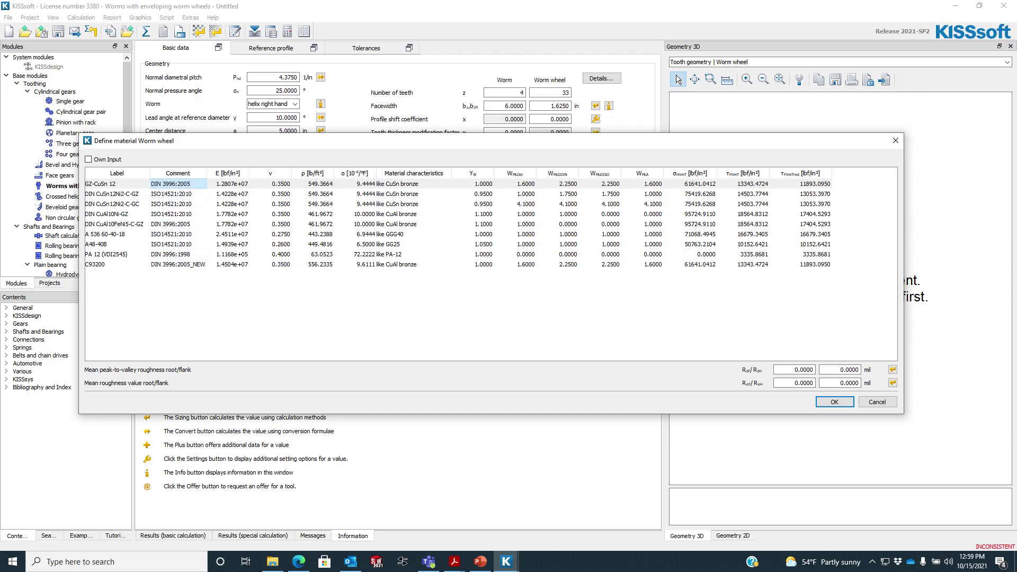
click(178, 183)
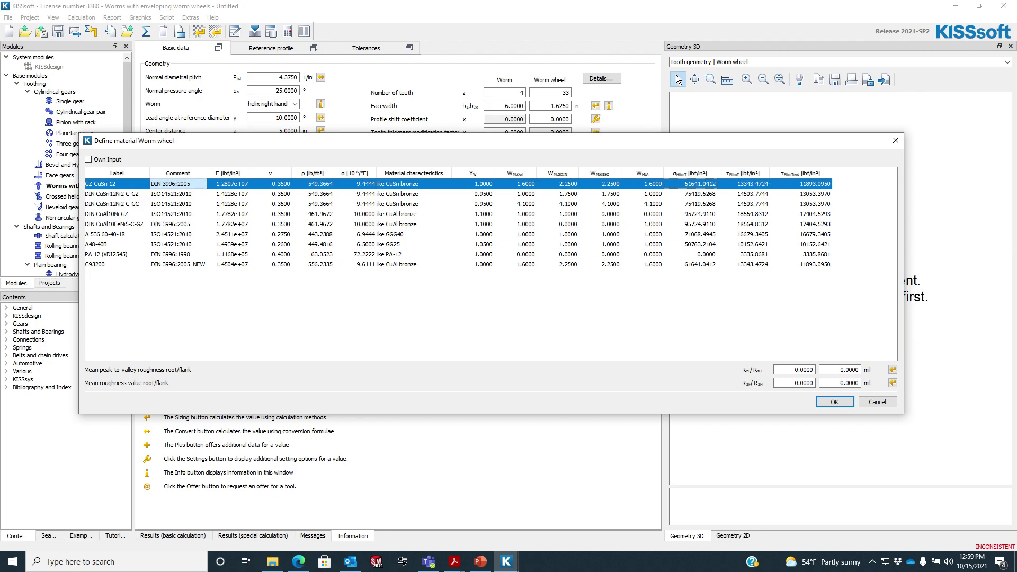
click(834, 402)
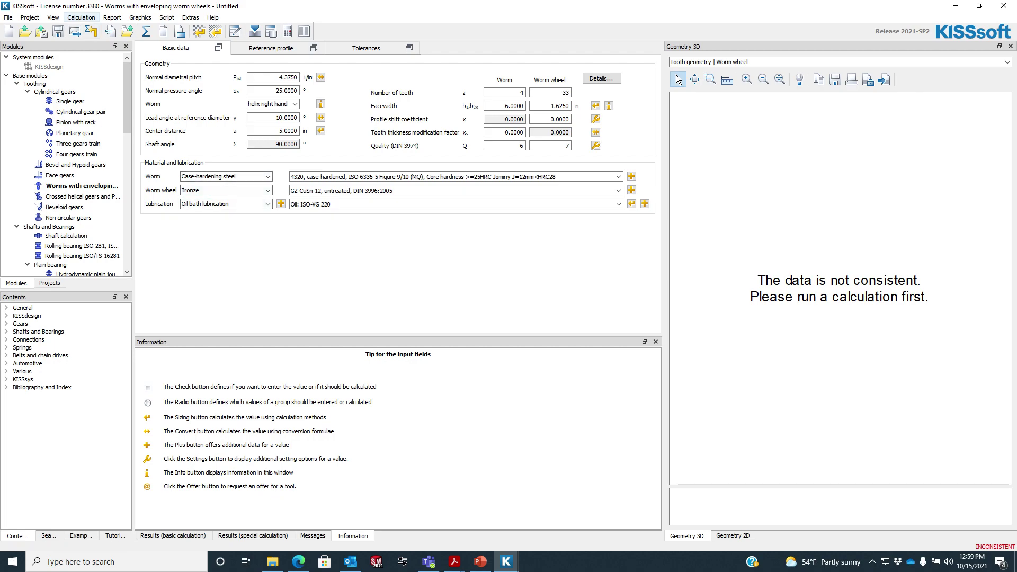
Step: Activate the tooth form calculation and run the worm gear calculation from the basic data
click(81, 18)
click(92, 68)
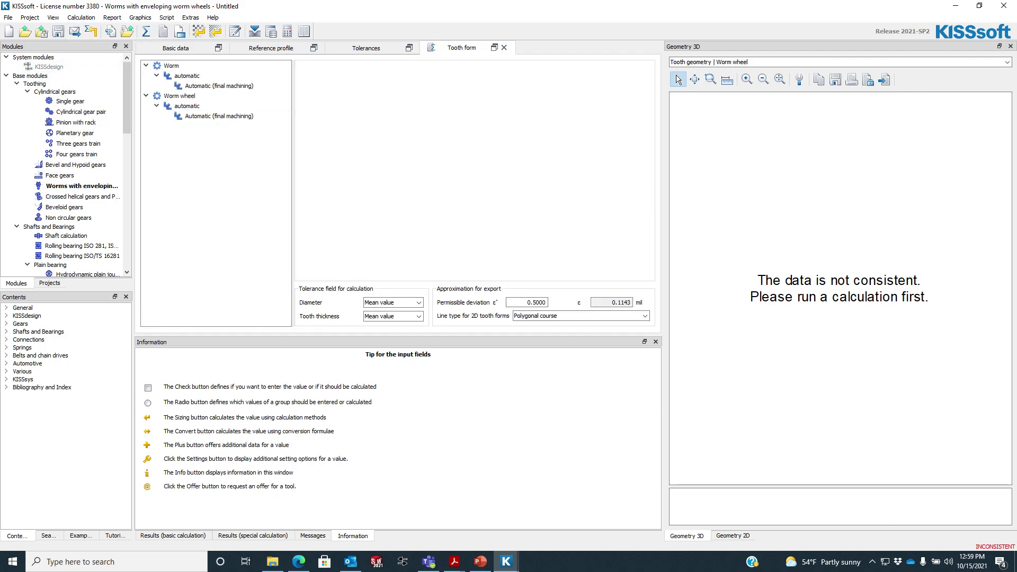
click(176, 48)
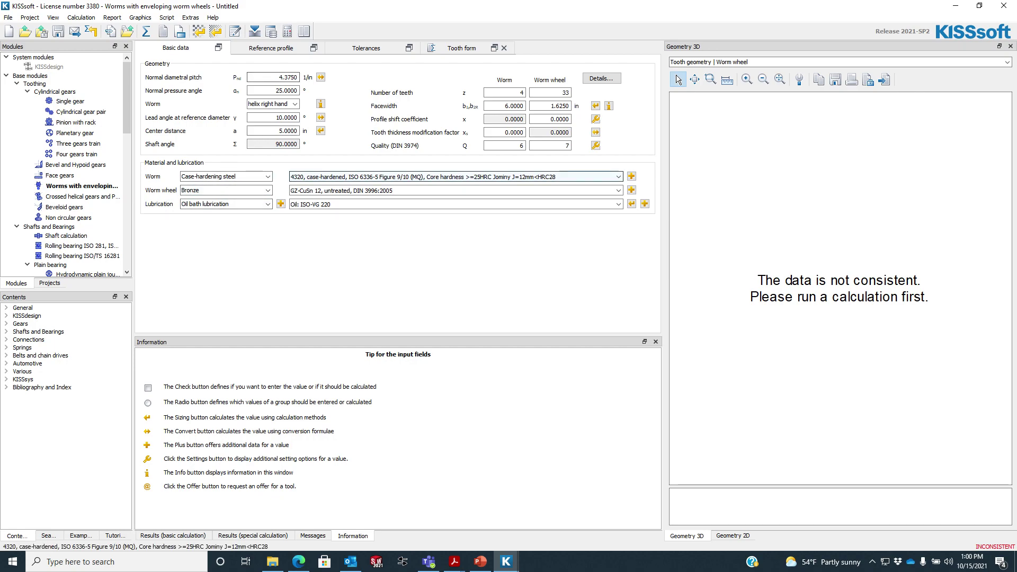
key(F5)
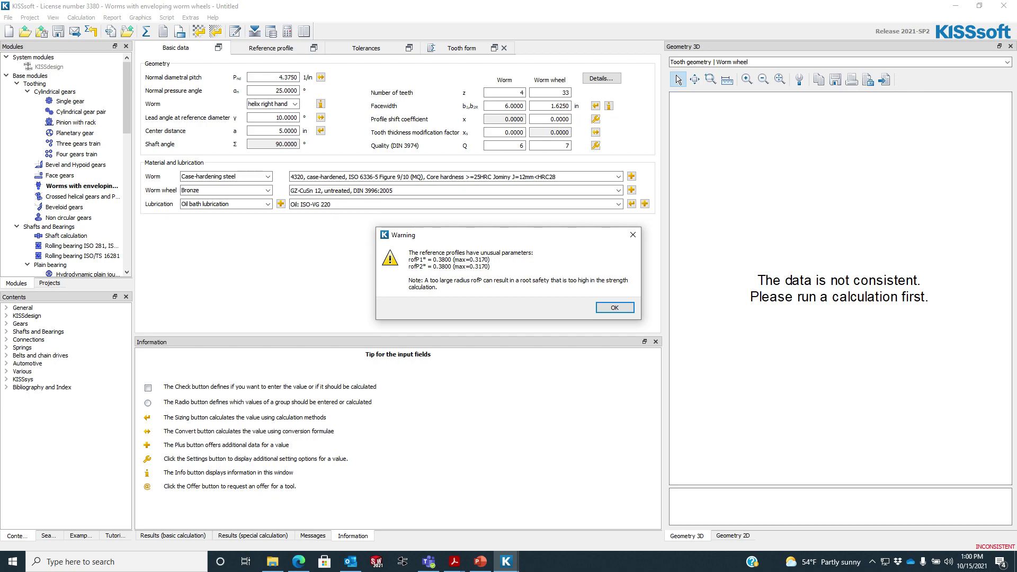
key(Return)
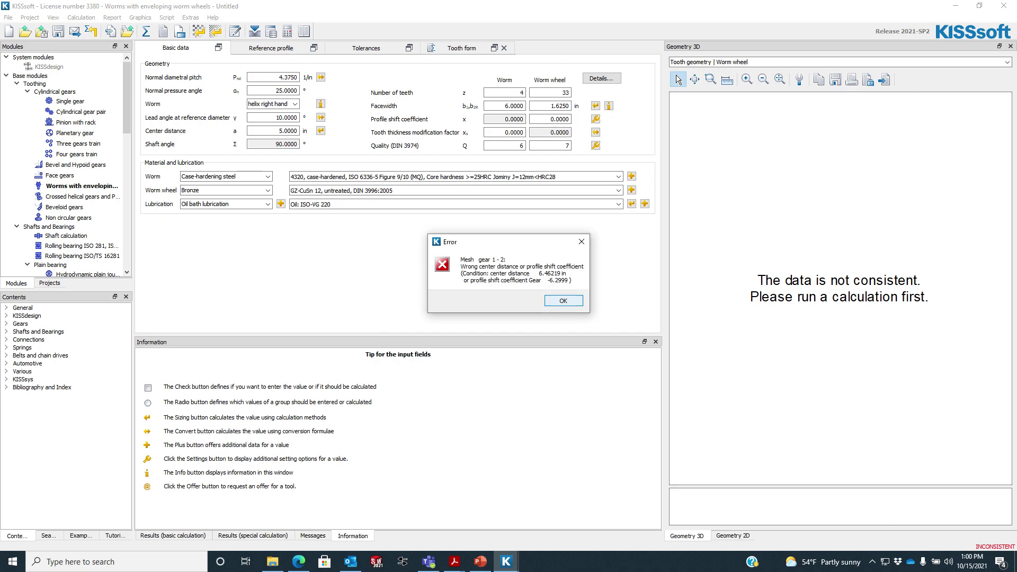
key(Return)
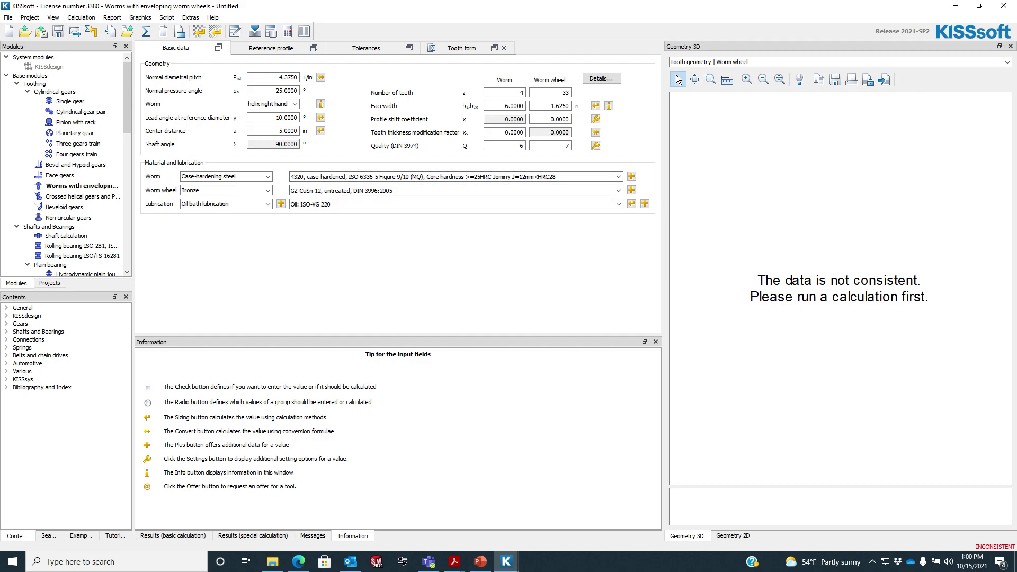
Step: Close the Geometry 3D and Geometry 2D views to make room for the reference profile data and rerun the calculation
click(275, 48)
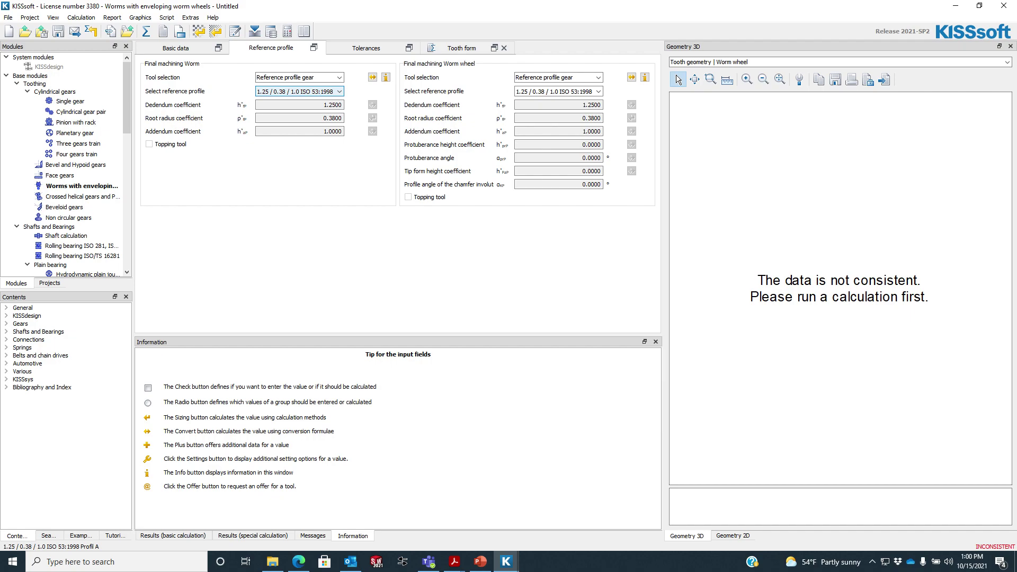
click(318, 91)
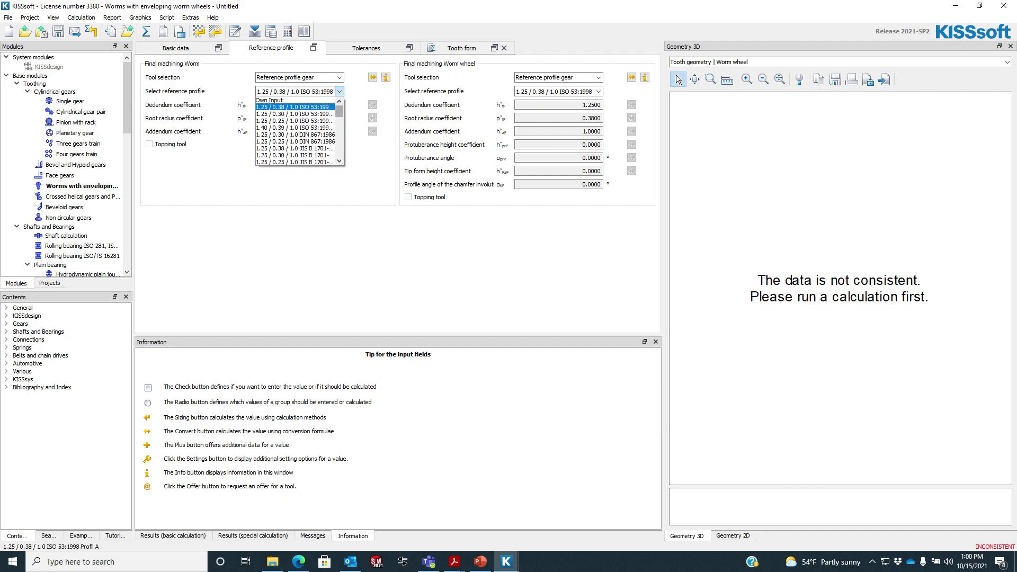
click(296, 185)
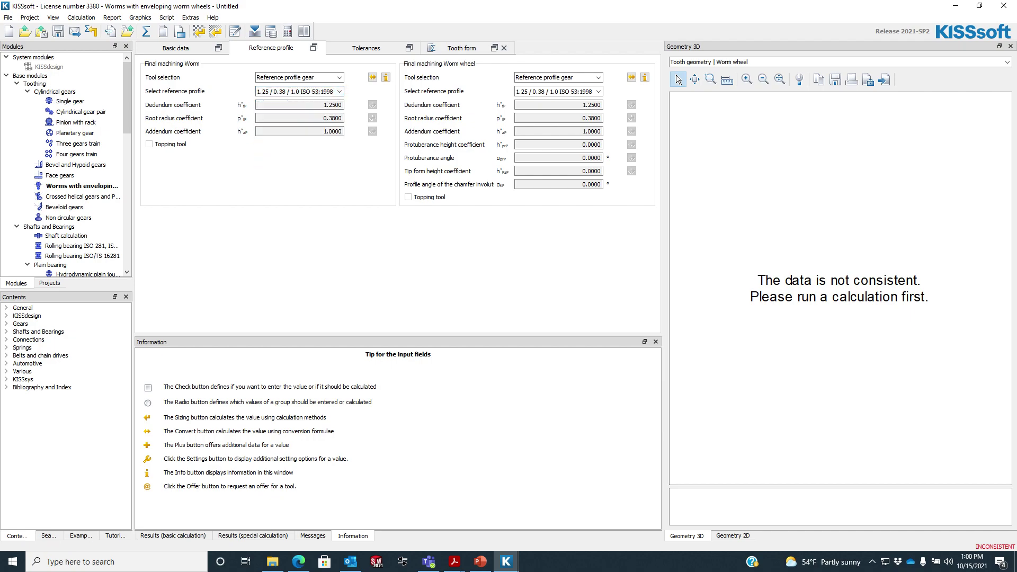
click(1010, 46)
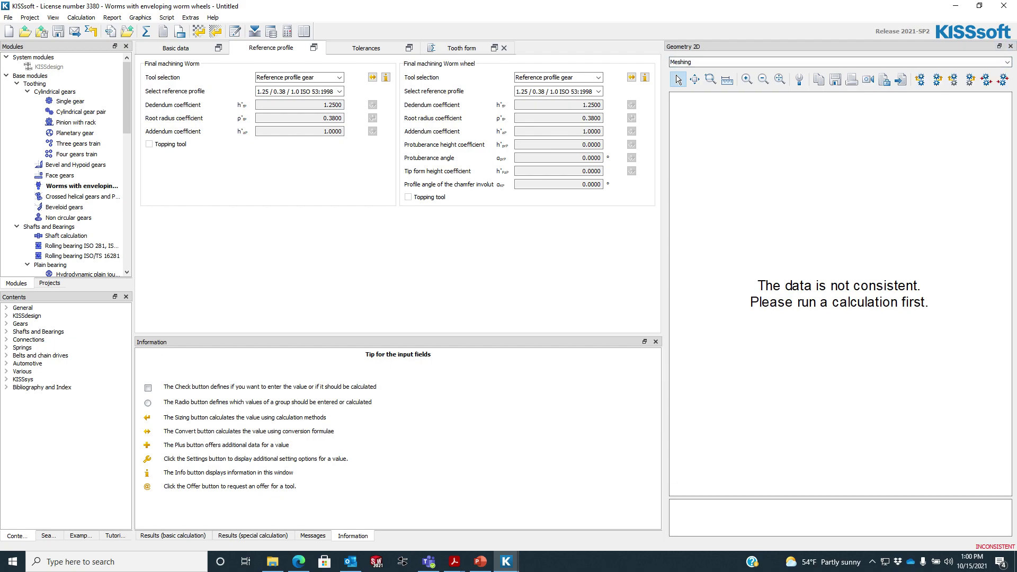
click(1010, 46)
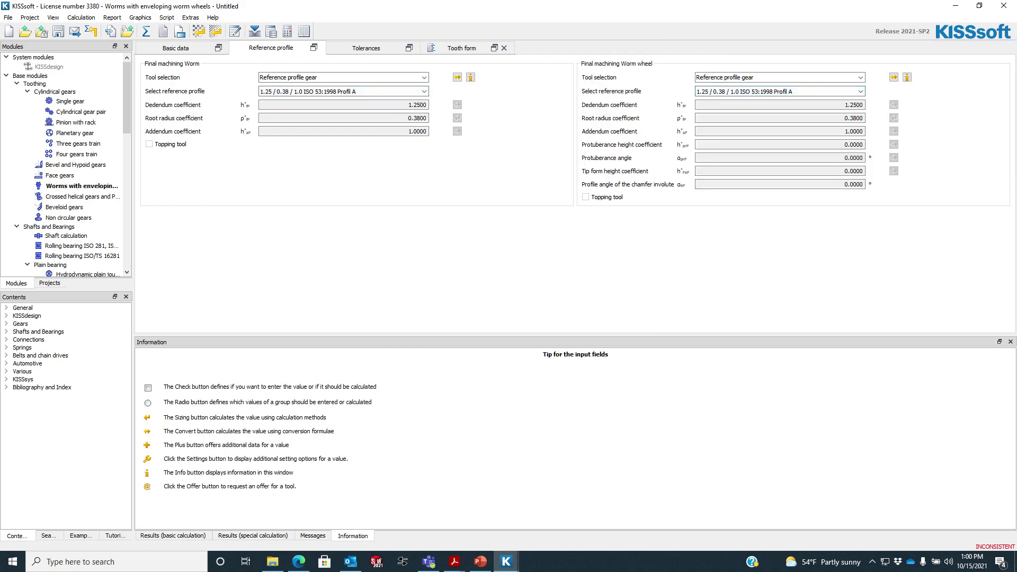
click(146, 31)
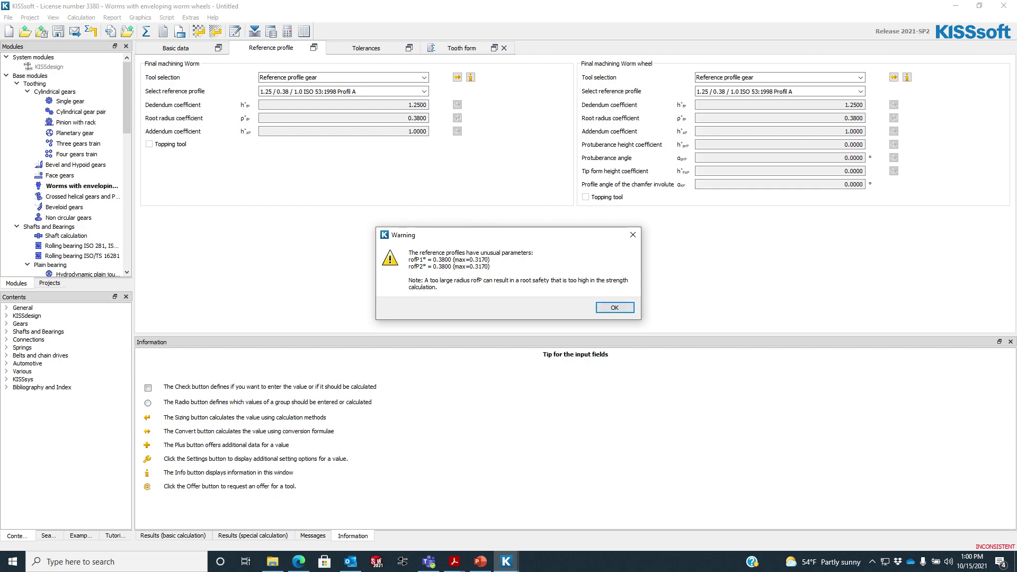
key(Return)
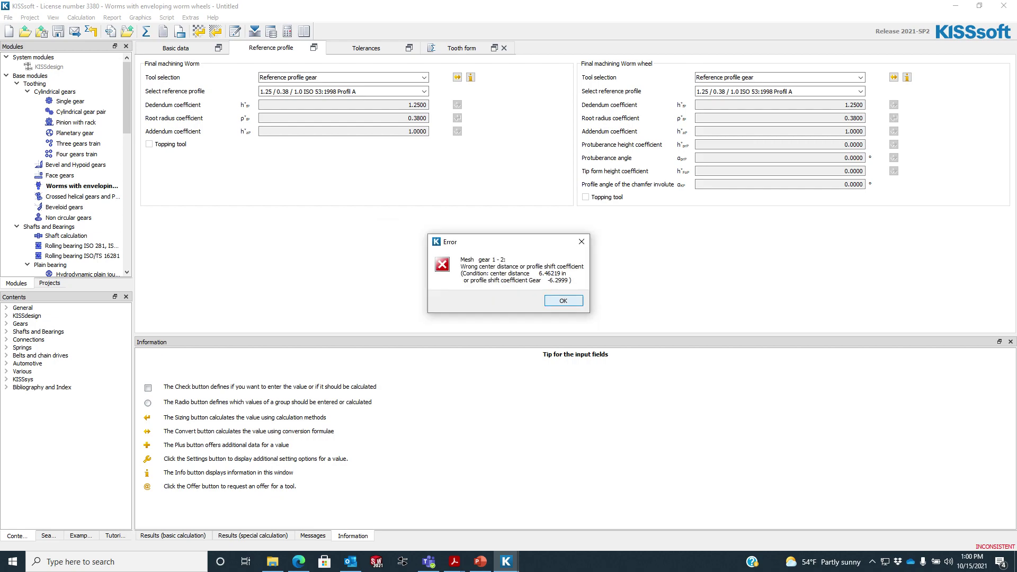
key(Return)
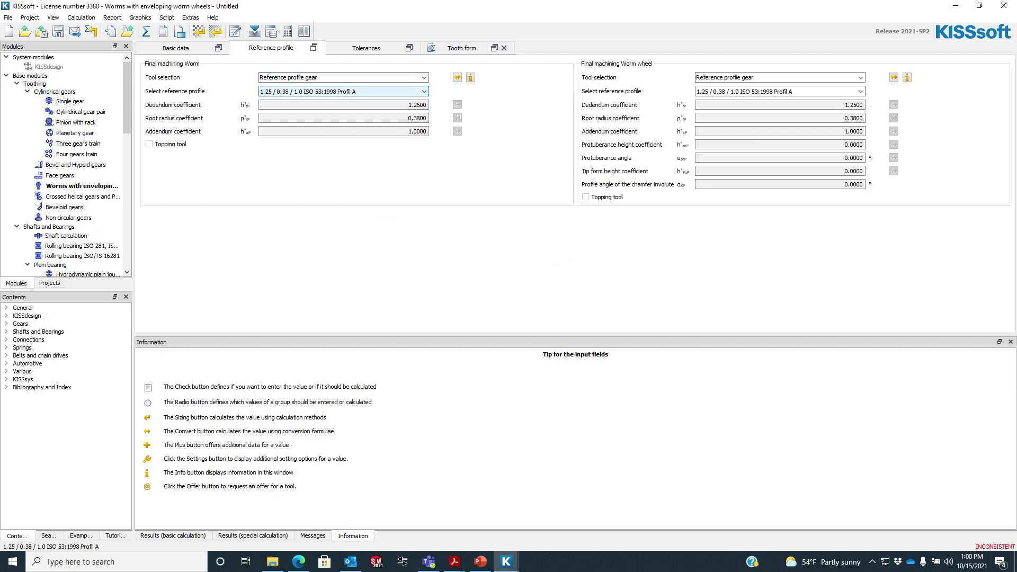
Step: Set the worm and worm wheel reference profiles to 1.25 / 0.30 / 1.0 ISO 53:1998 Profil B and rerun the calculation
click(370, 91)
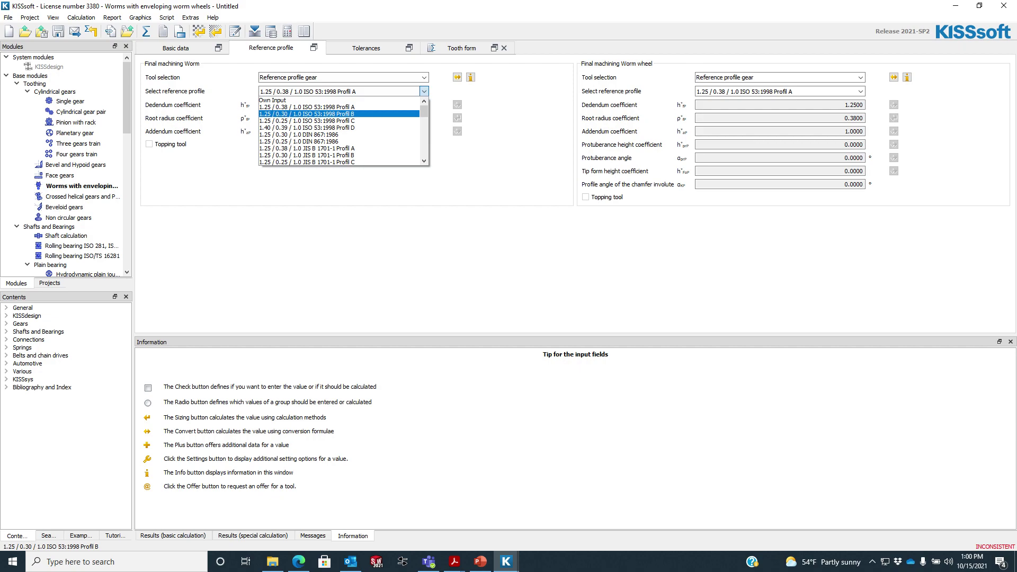
click(339, 113)
click(779, 92)
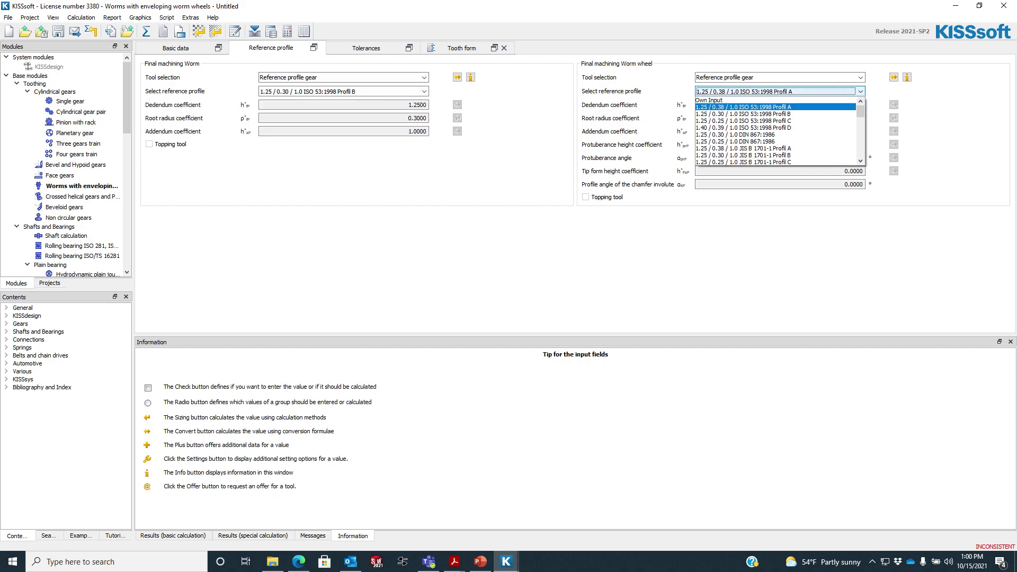
click(774, 114)
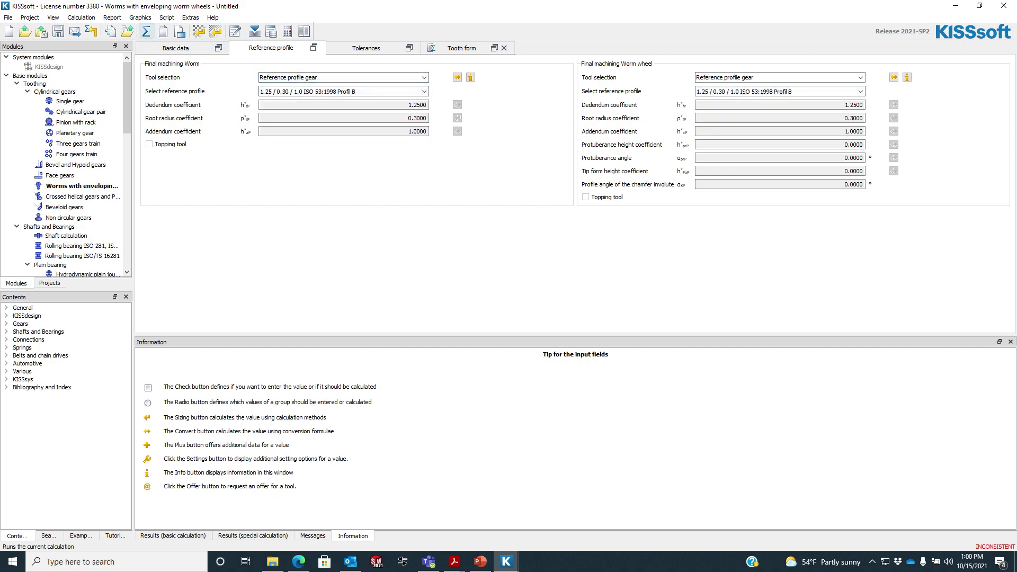
click(146, 32)
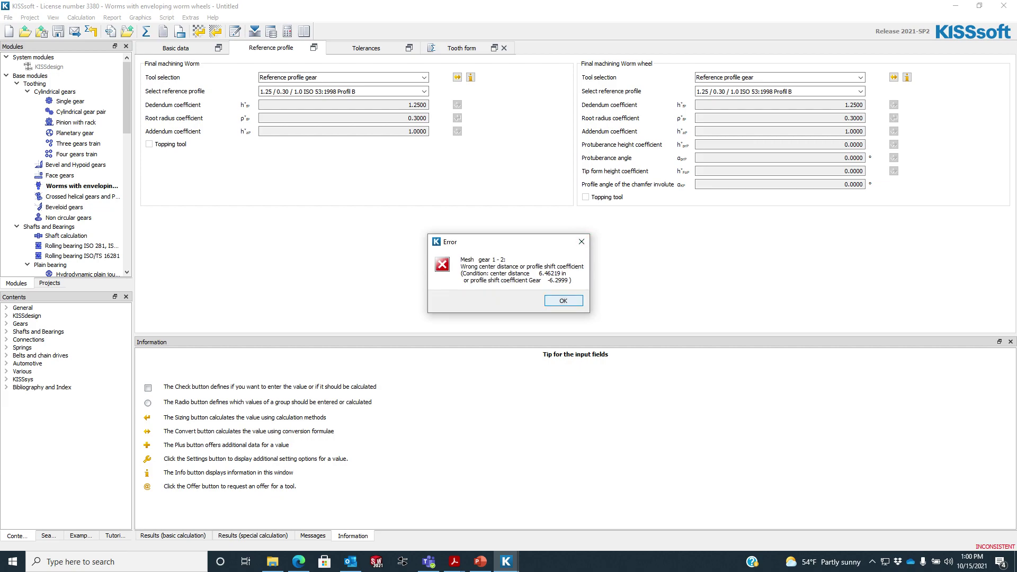
key(Return)
Step: Review the tooth thickness tolerance options available for the worm
click(366, 48)
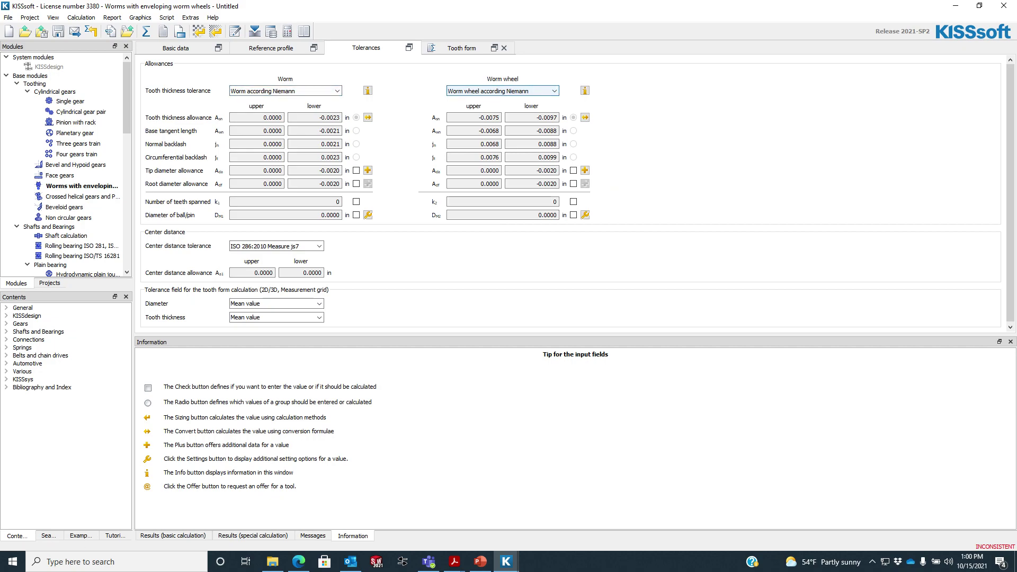
click(337, 91)
drag(337, 149, 336, 151)
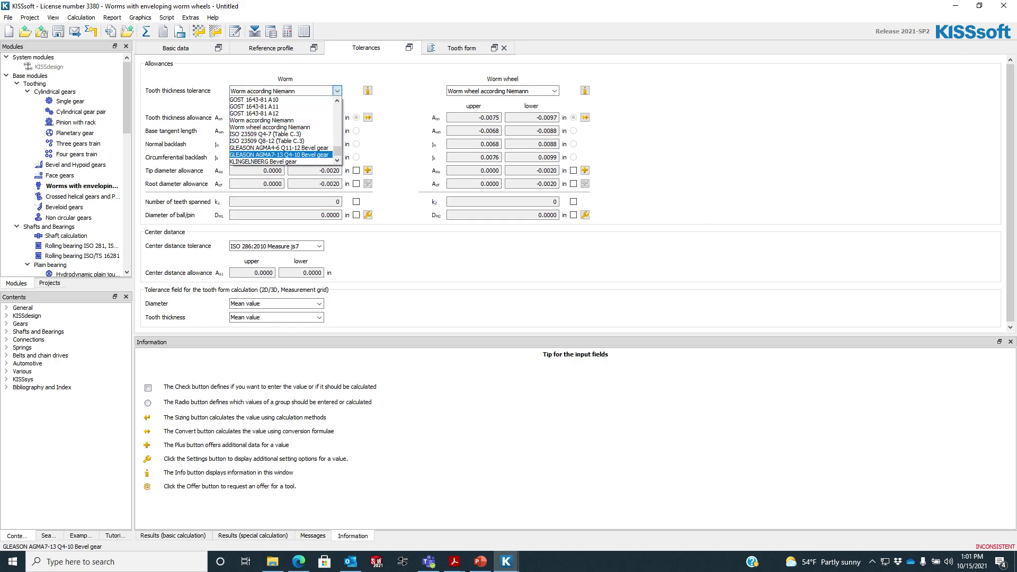
drag(336, 151, 336, 109)
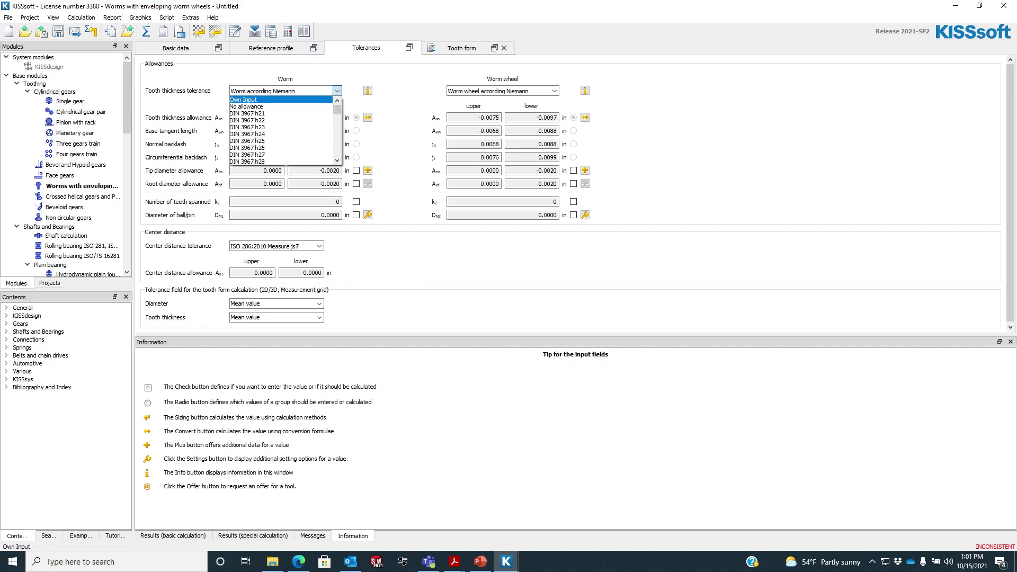
key(Escape)
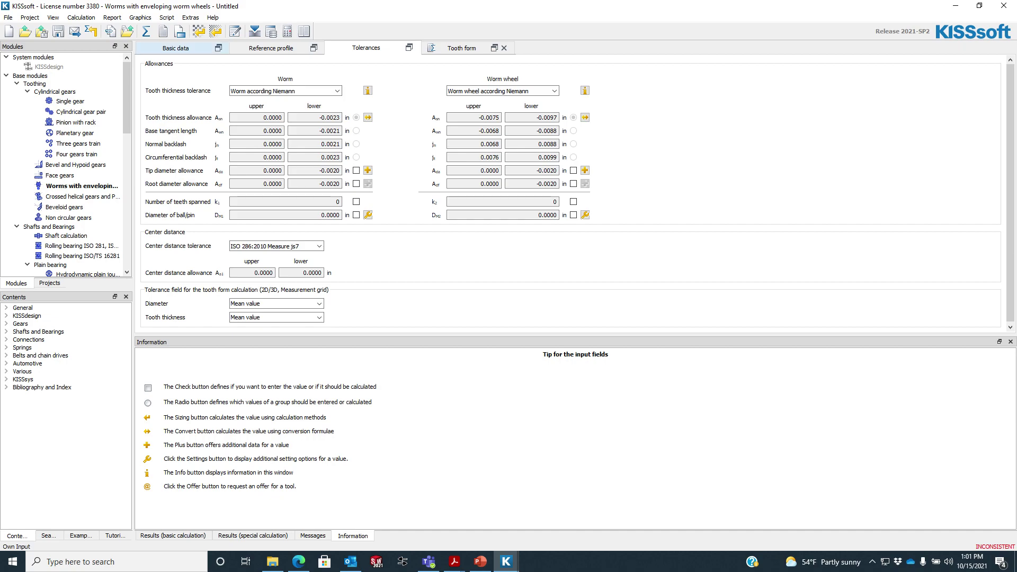
Step: Open the lead angle conversion from reference diameter and center distance, and look up the worm's pitch diameter on the PowerPoint known-information slide
click(176, 48)
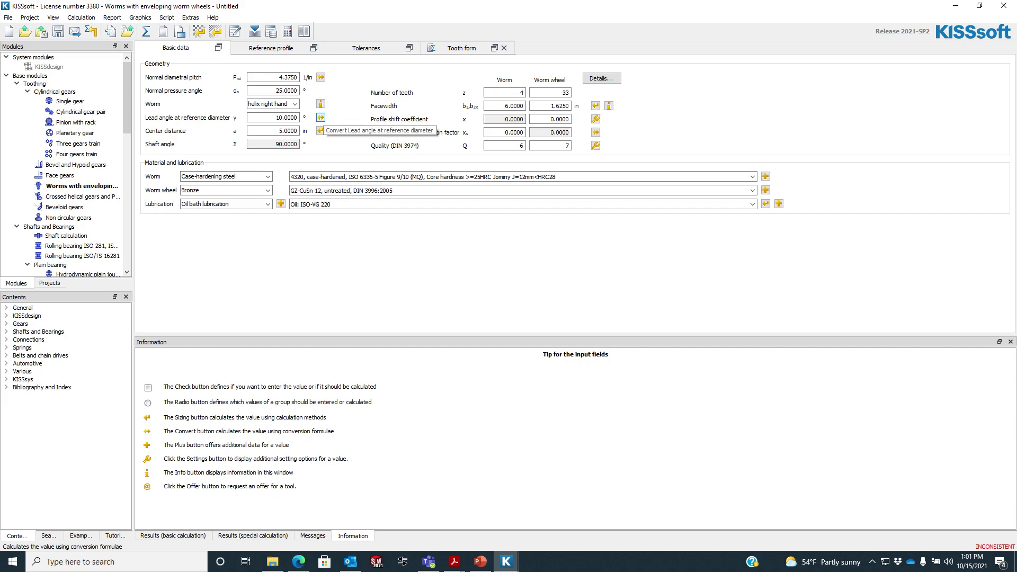
click(321, 117)
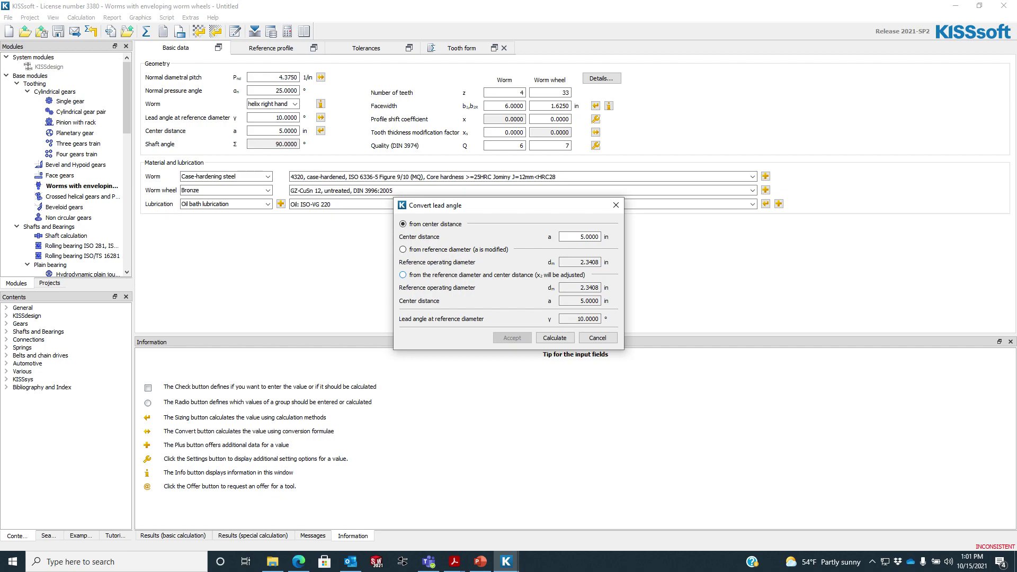
click(403, 275)
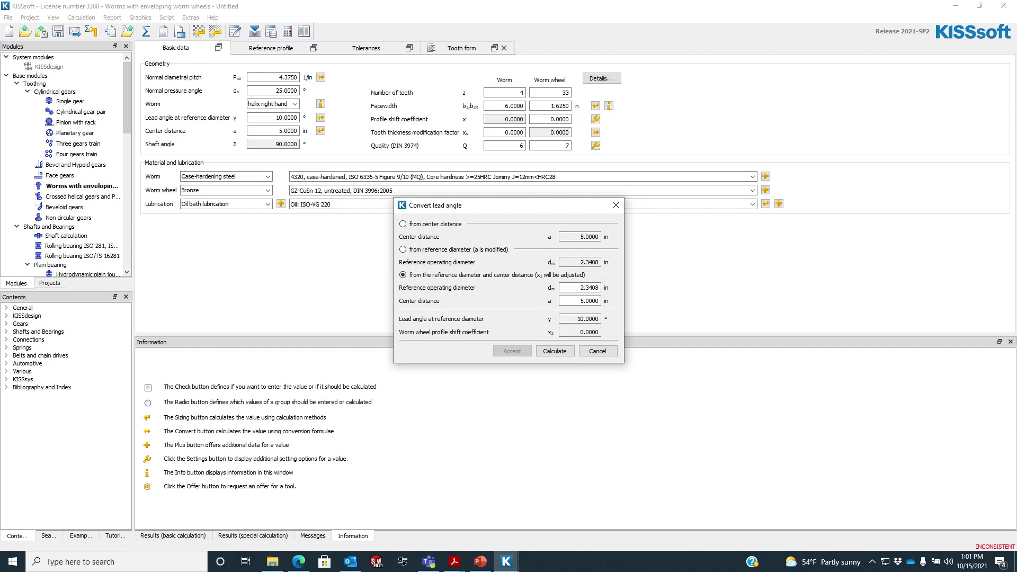
click(480, 562)
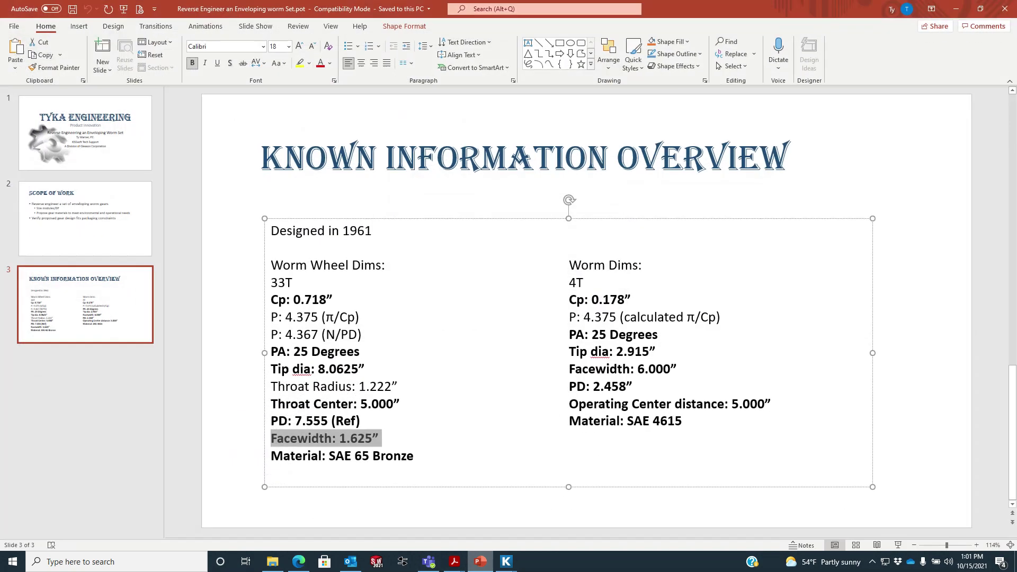
drag(592, 387, 626, 386)
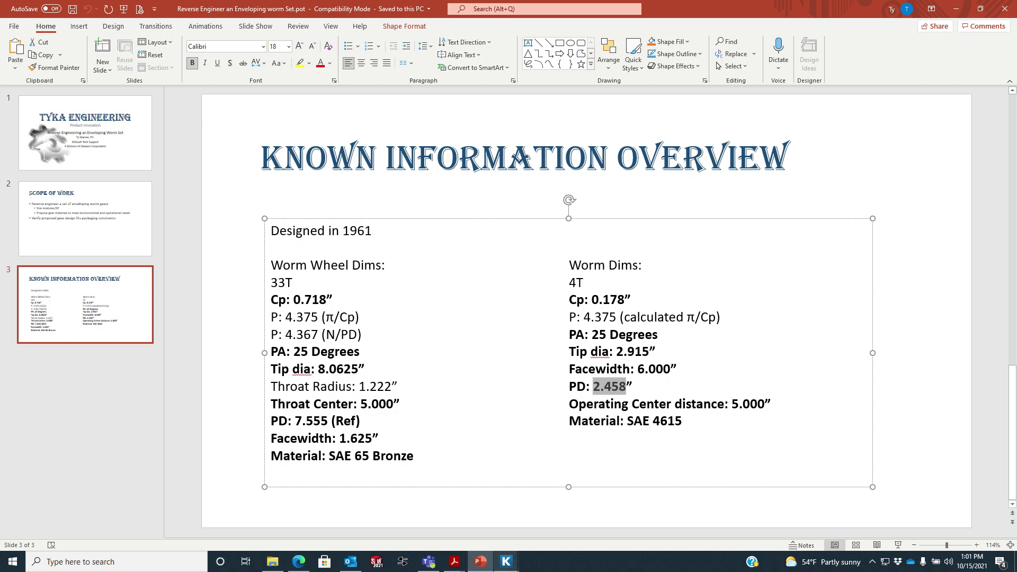
mouse_move(506, 561)
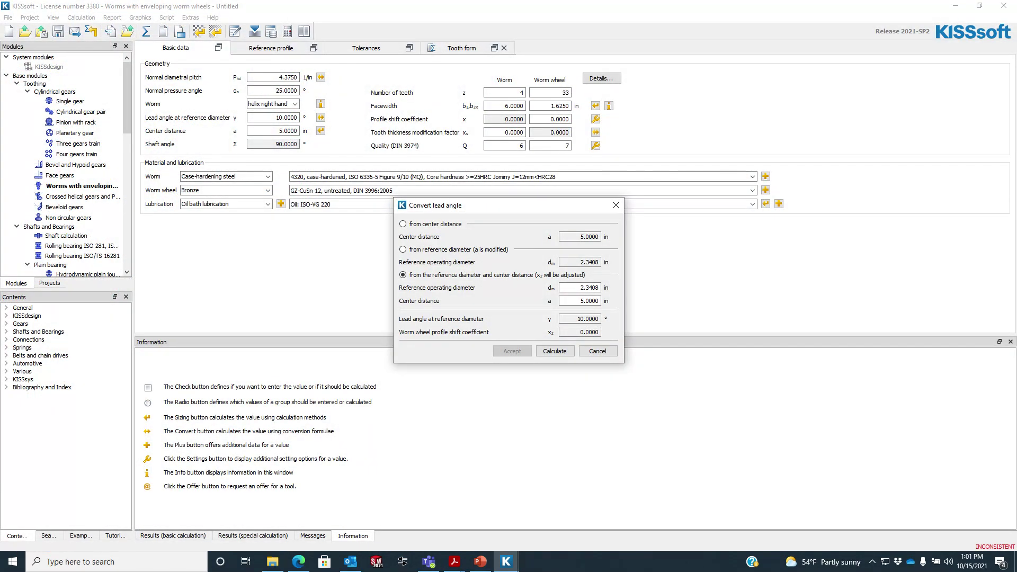
Step: Return to KISSsoft, convert the lead angle with a 2.458 in reference operating diameter and 5.0000 in center distance, and run the calculation
click(564, 517)
double_click(589, 288)
text(2.458)
click(580, 301)
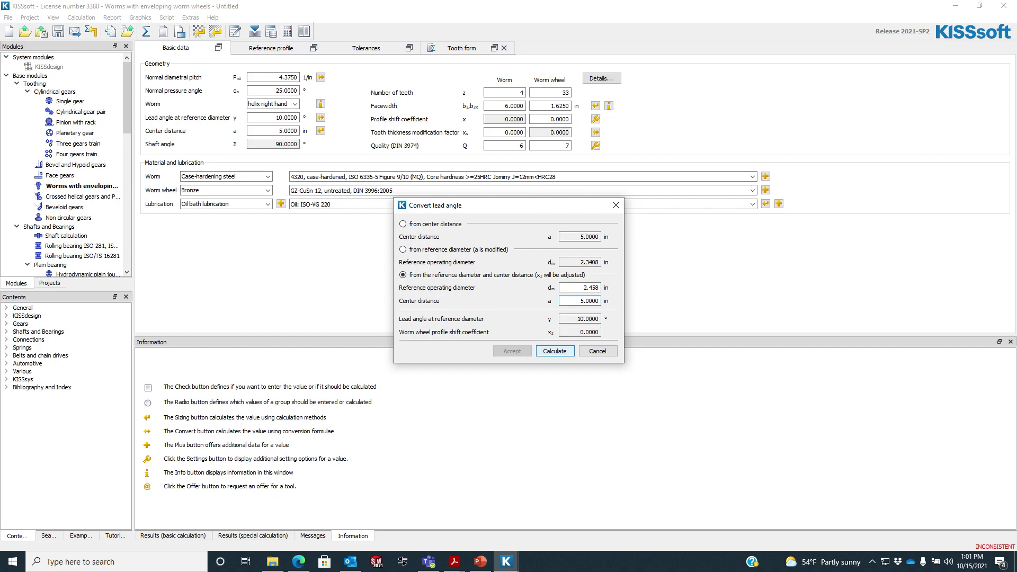
click(555, 351)
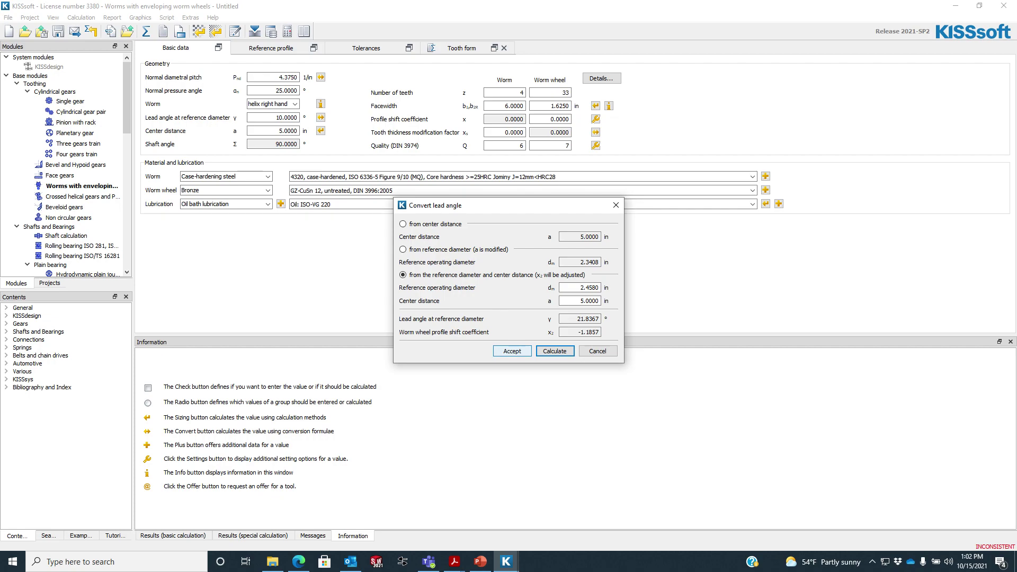
click(512, 351)
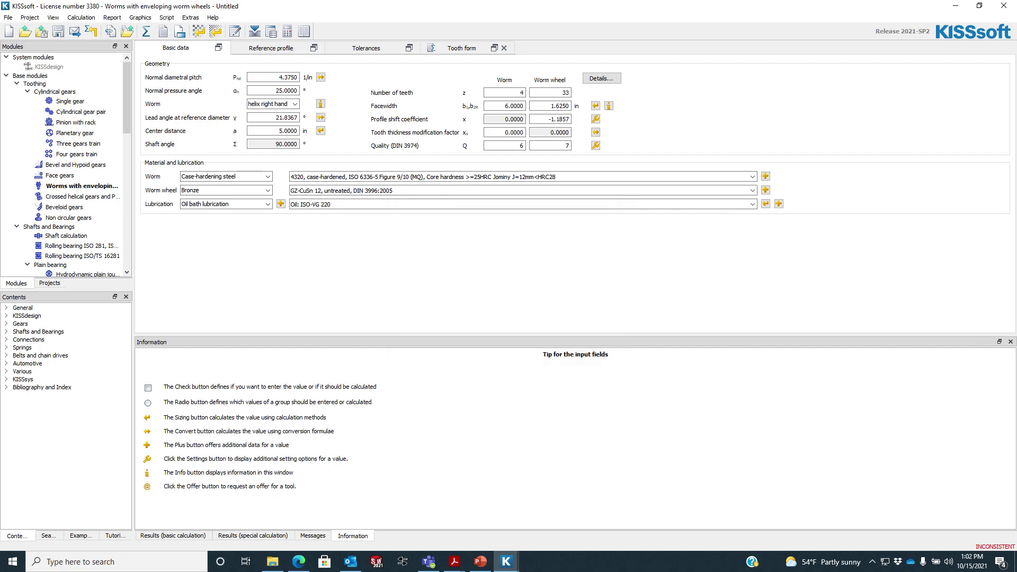
click(146, 32)
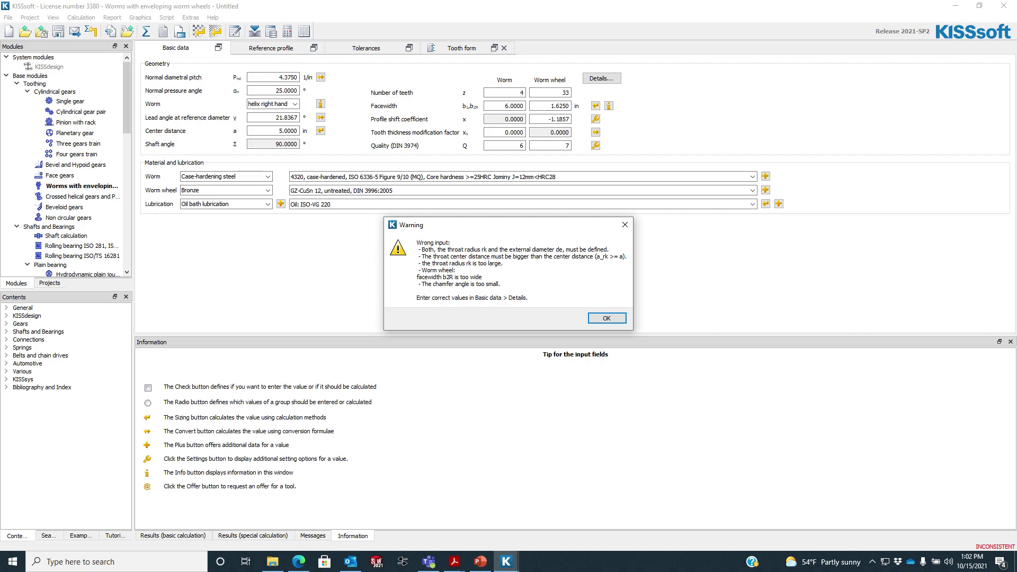
key(Return)
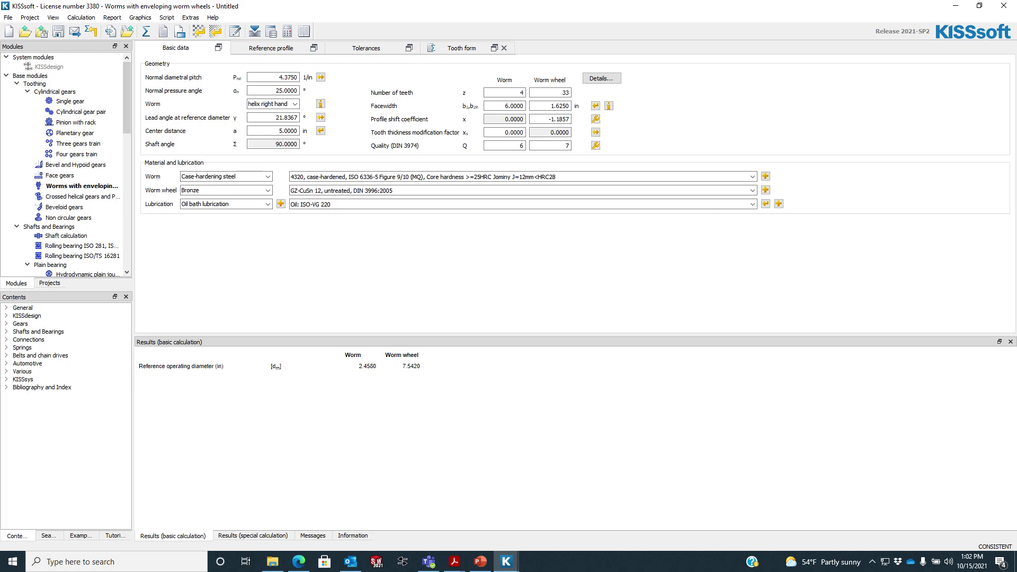
Step: Look up the worm wheel's throat dimensions on the PowerPoint slide and, in KISSsoft's geometry details, set throat radius 1.222 in and throat center distance 5.000 in
click(481, 561)
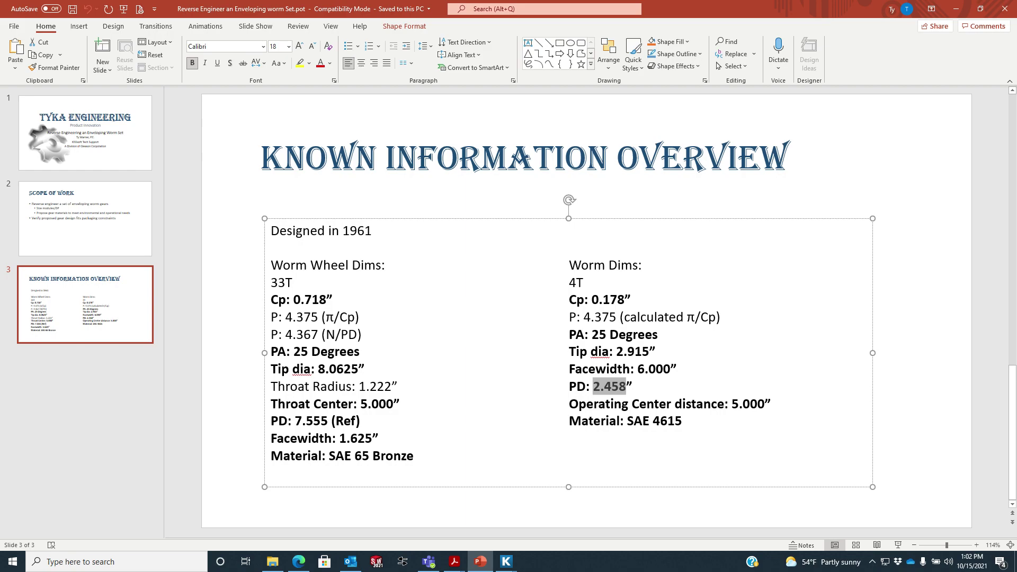
mouse_move(505, 562)
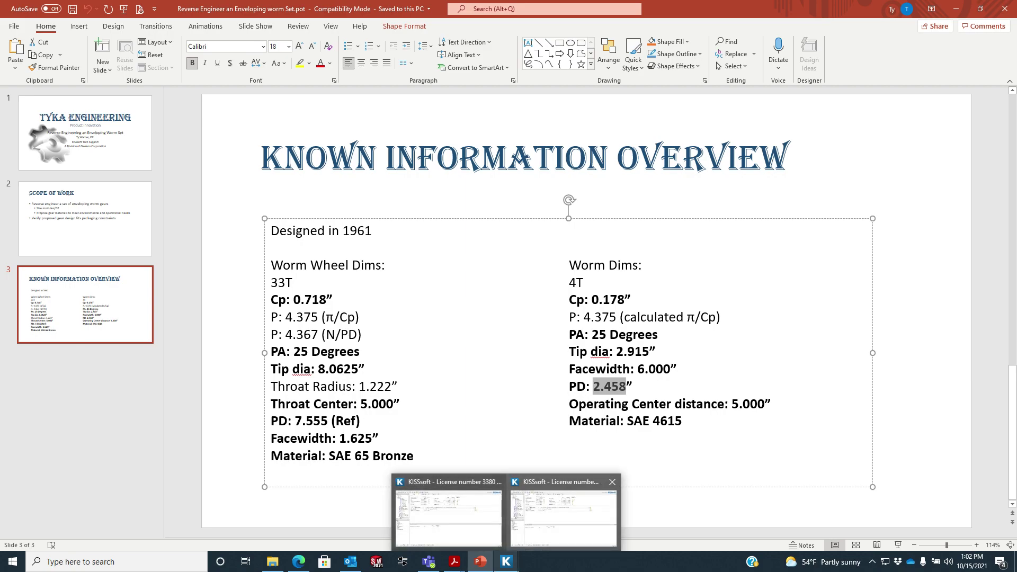
click(564, 511)
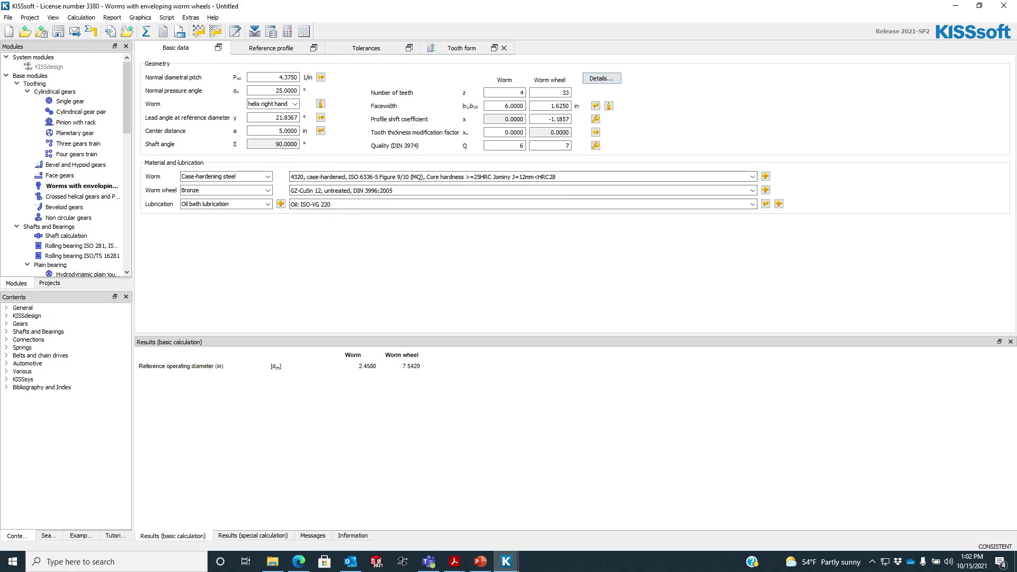
click(602, 78)
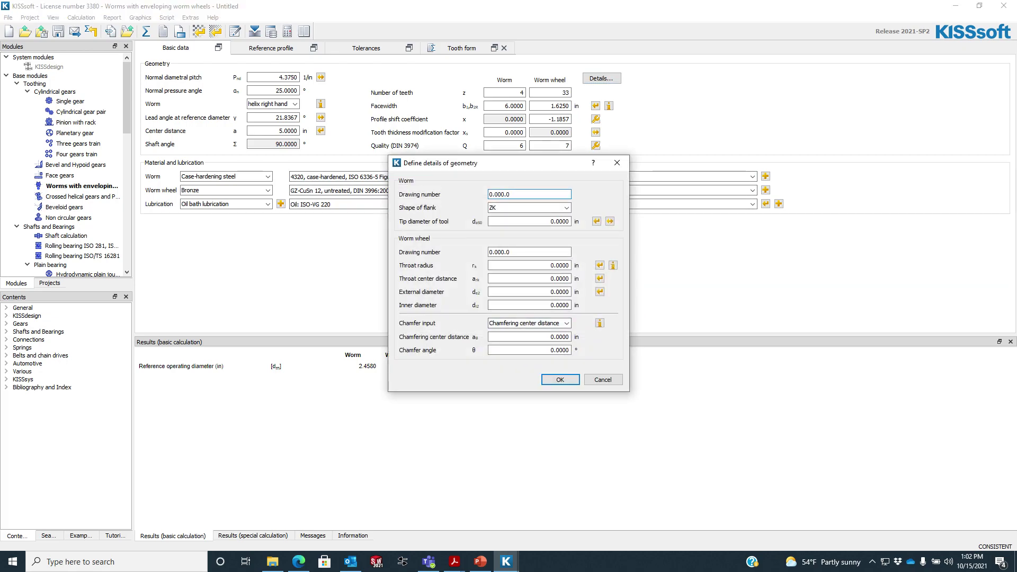
double_click(559, 266)
text(1.222)
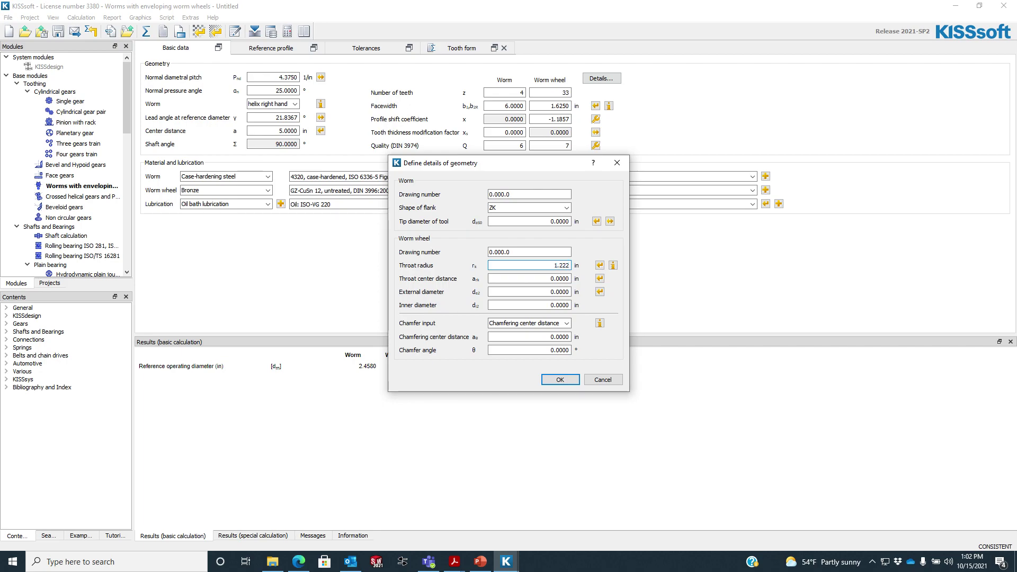
double_click(559, 279)
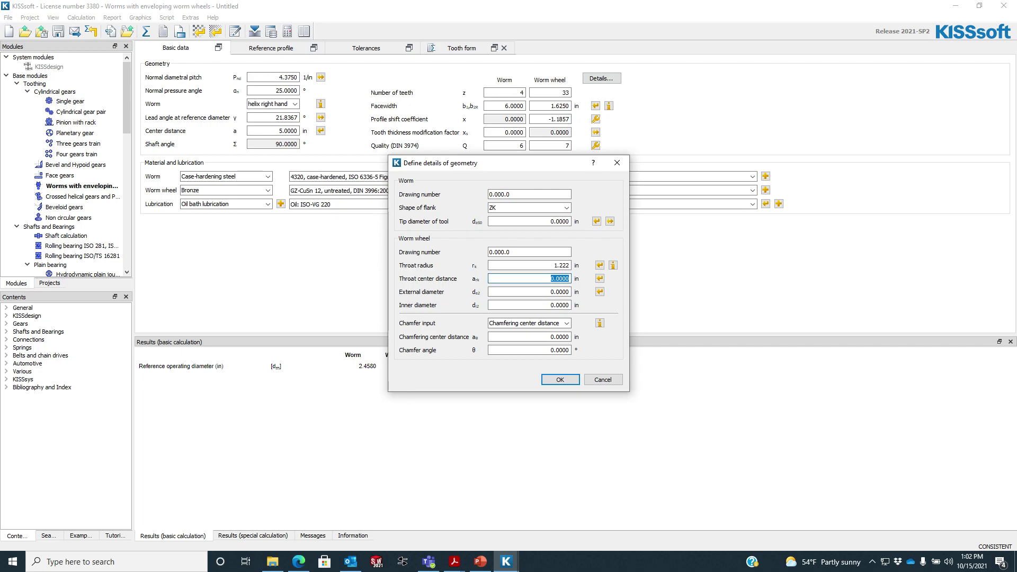
text(5.000)
Step: Check the wheel's tip diameter in PowerPoint, set KISSsoft's external diameter to 8.0625 in and chamfer input to None, and rerun the calculation
drag(550, 292, 571, 292)
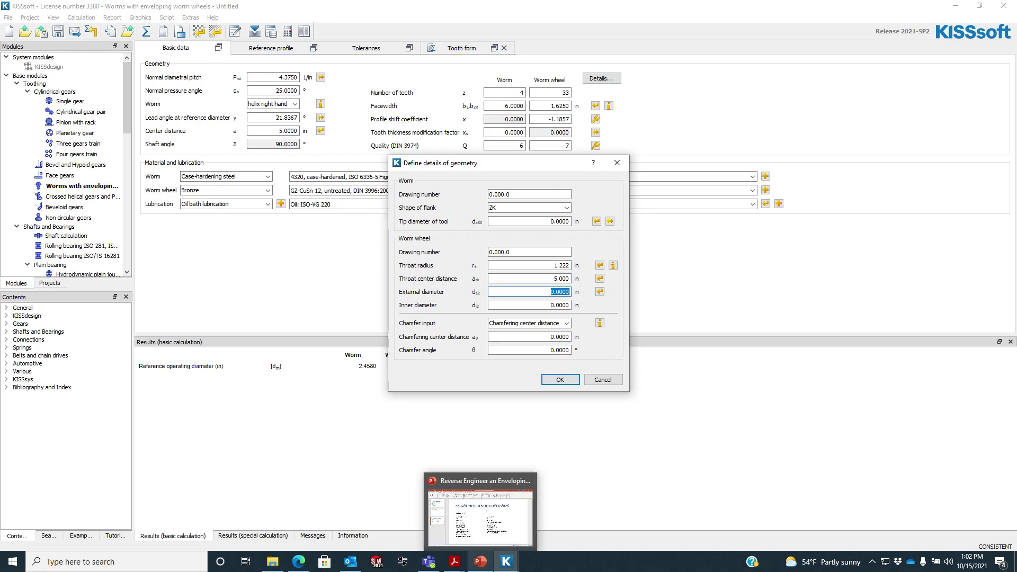
click(480, 561)
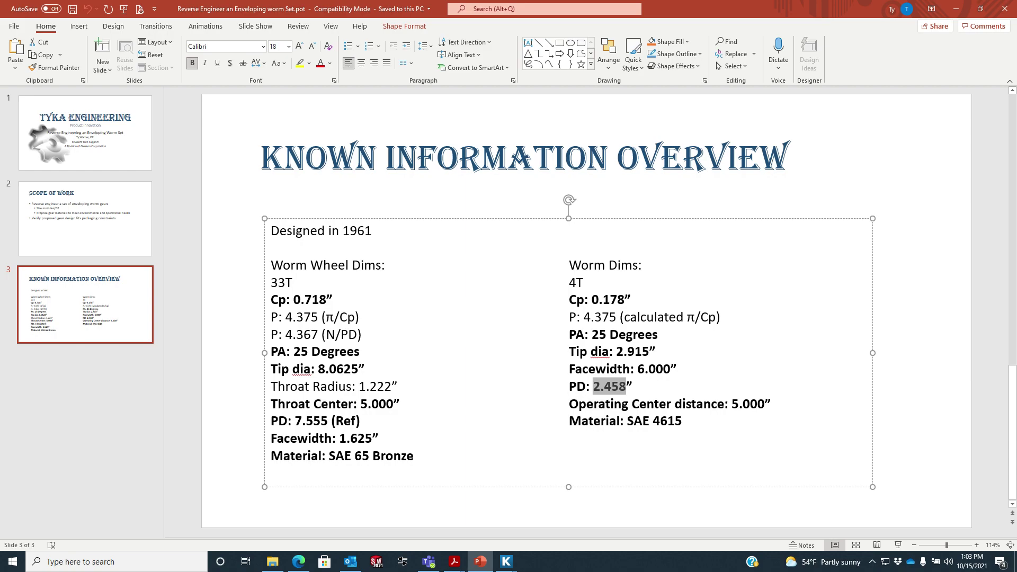
click(567, 498)
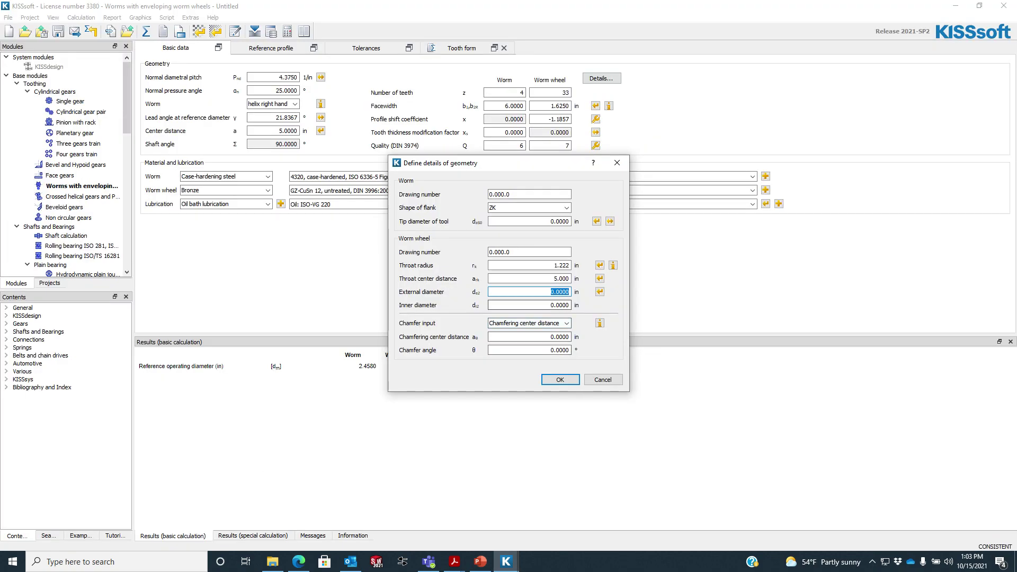
text(8.0)
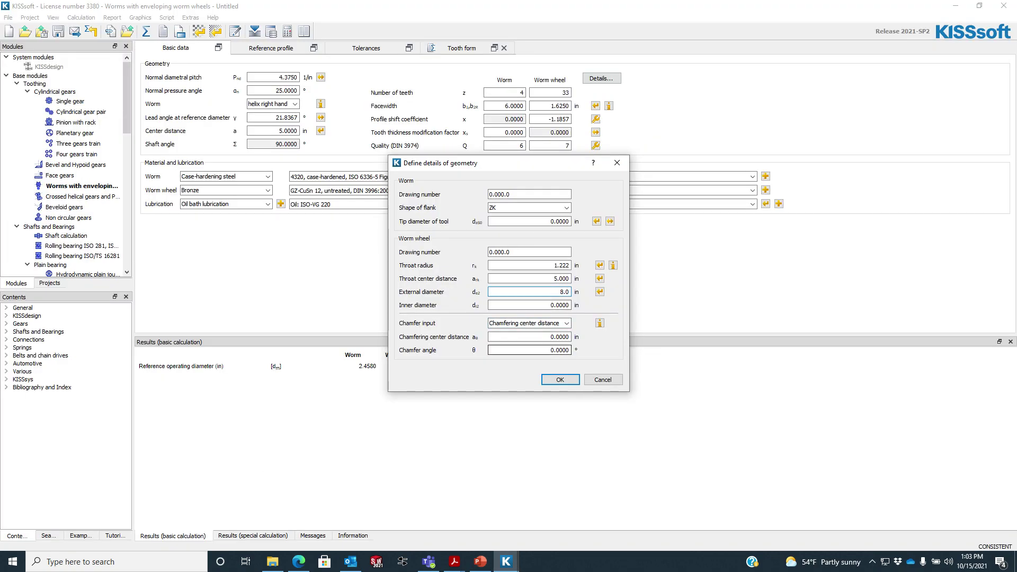
text(625)
click(556, 323)
click(549, 331)
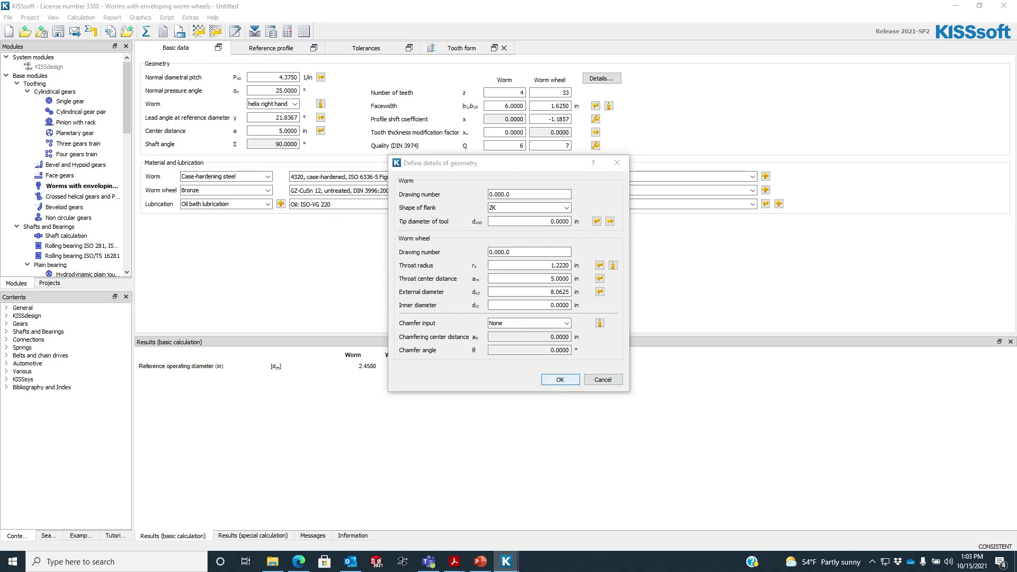
key(Return)
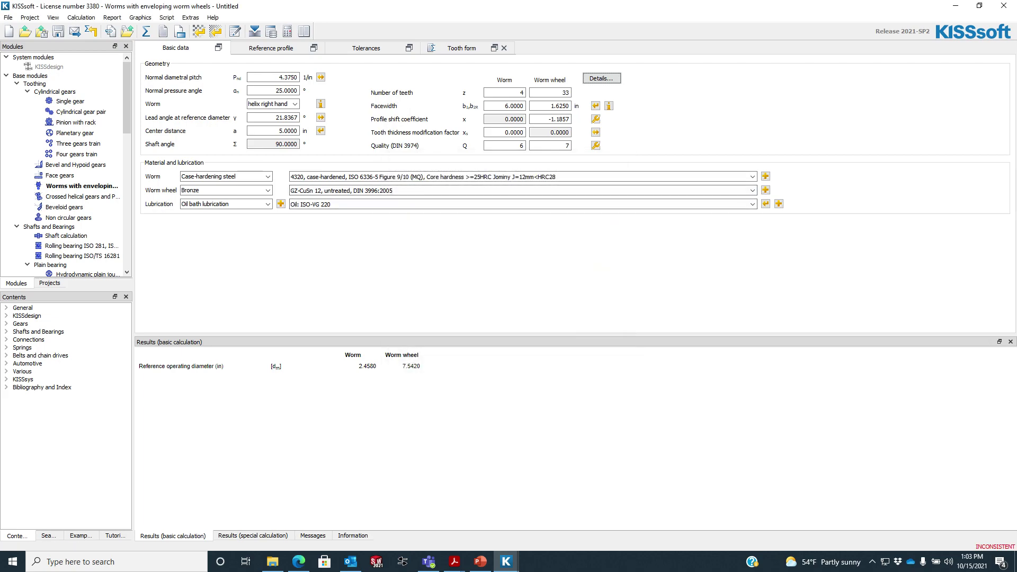
key(F5)
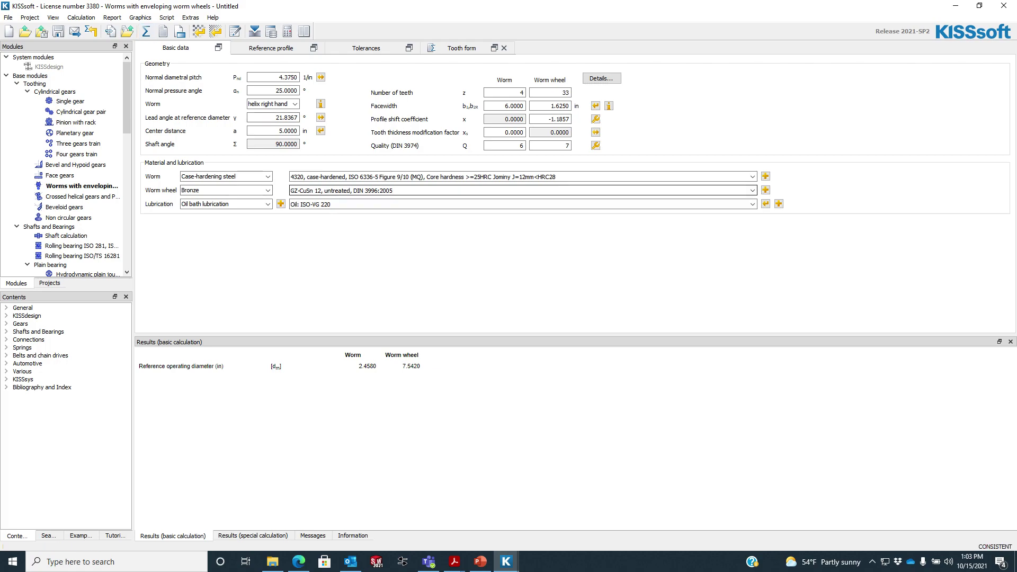
Step: Display the 2D meshing geometry of the worm set and enlarge its window
click(140, 18)
mouse_move(154, 29)
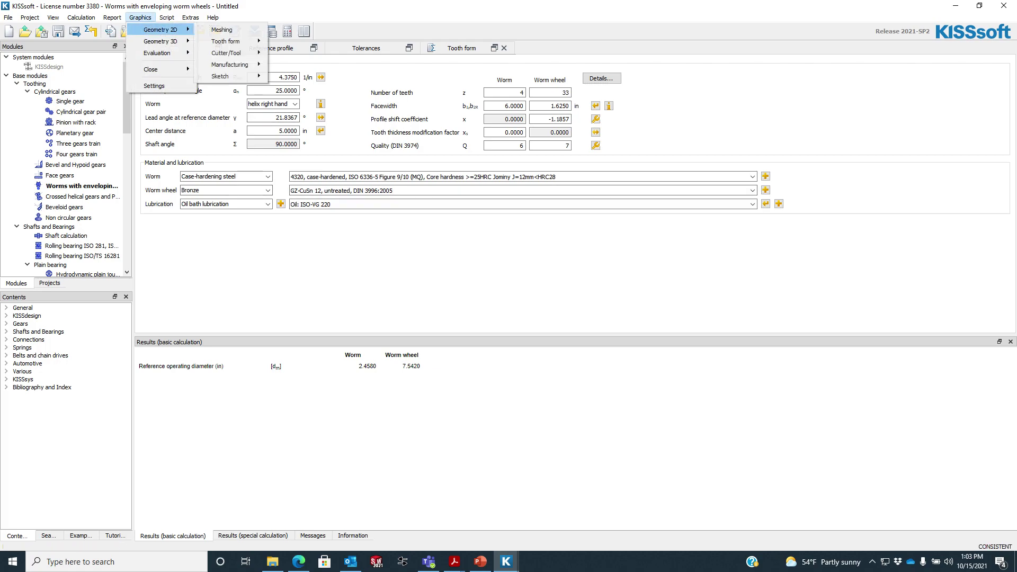
click(223, 29)
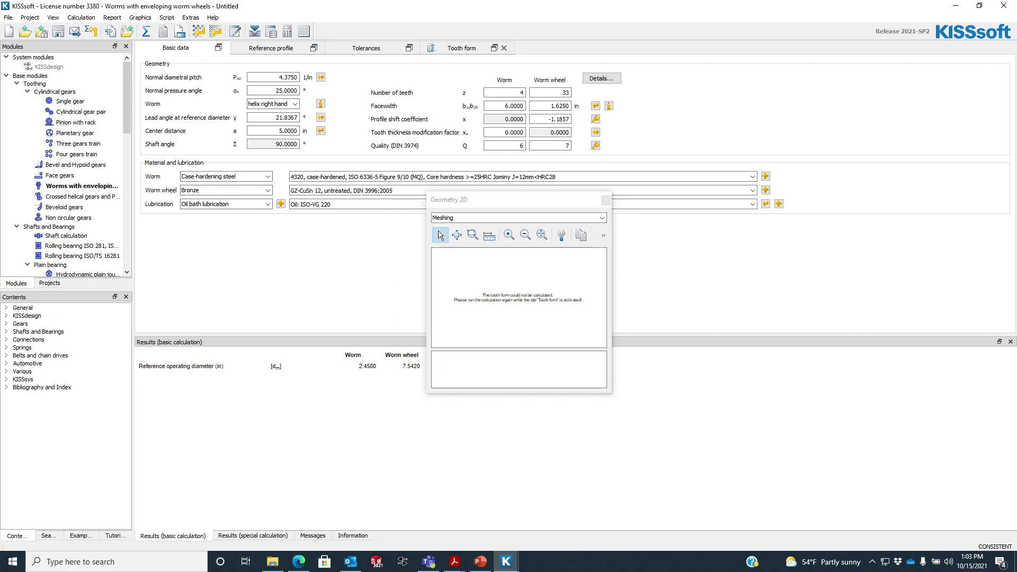
drag(427, 393, 194, 502)
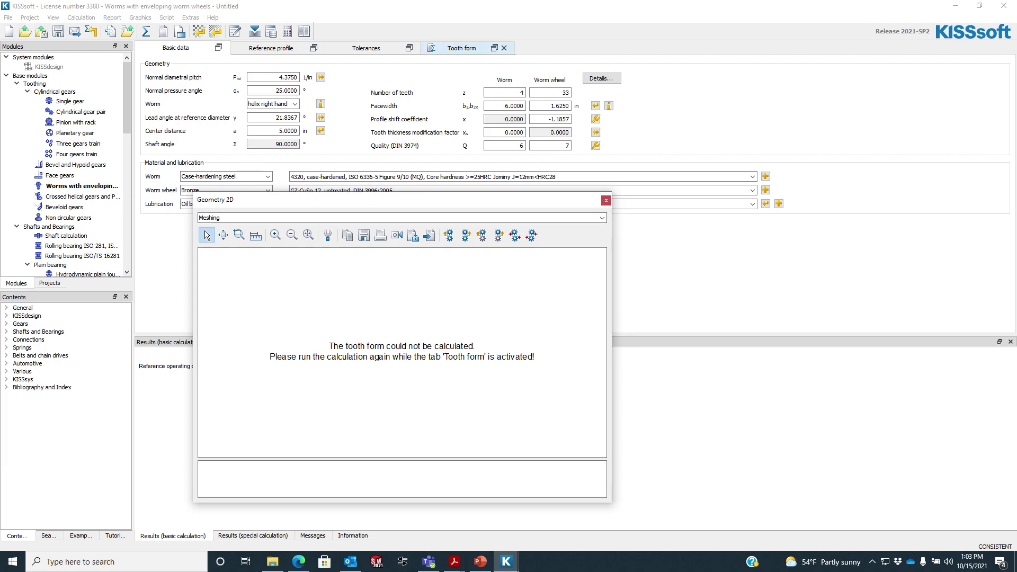
Step: Try to run the calculation with the tooth form data active
click(462, 48)
key(F5)
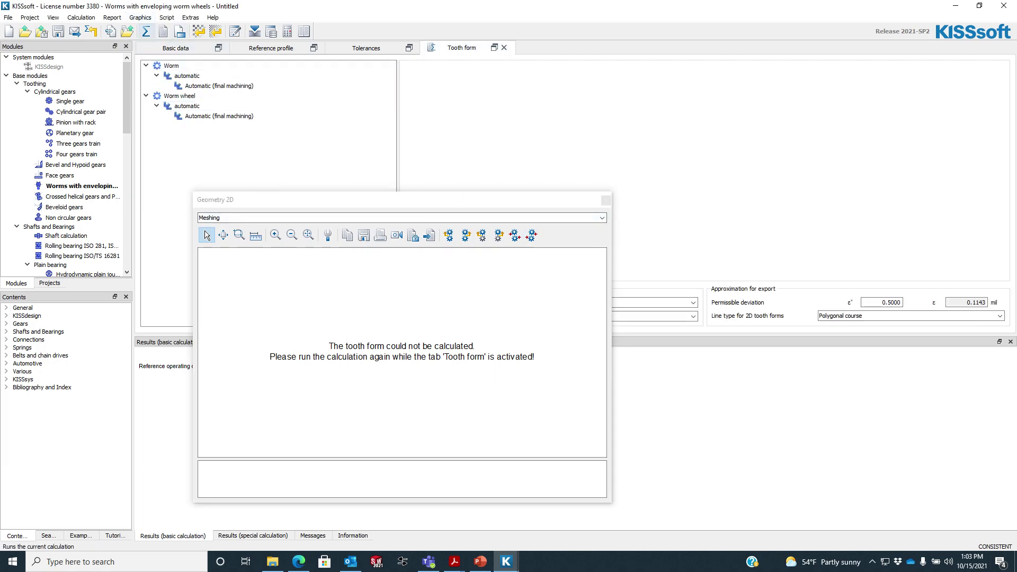
key(Return)
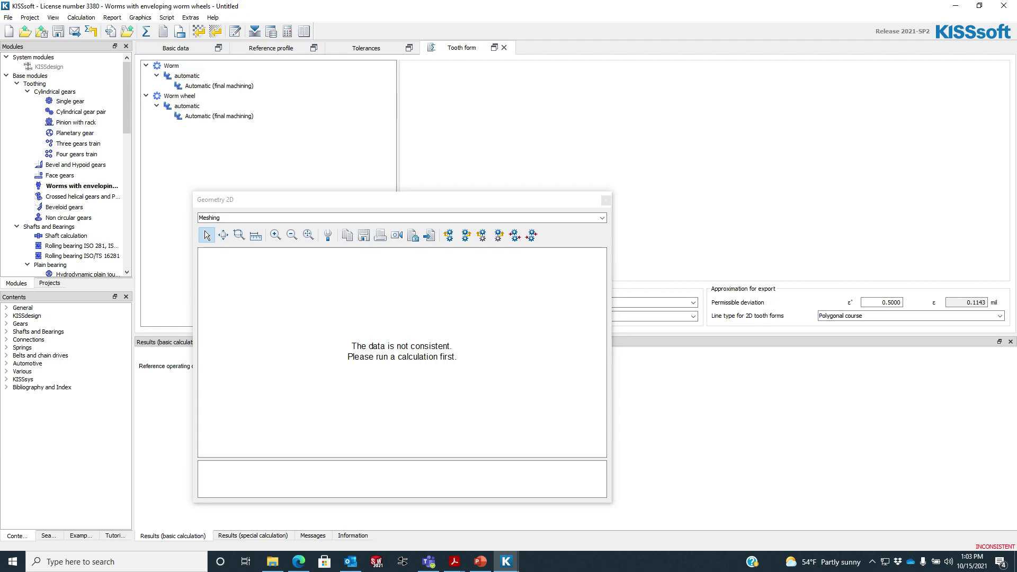
key(F5)
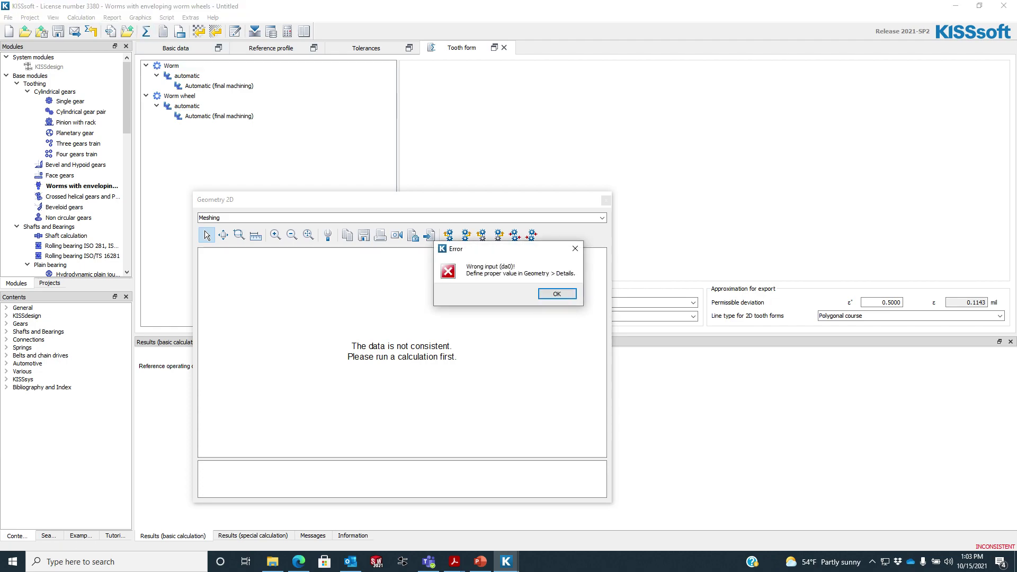
key(Return)
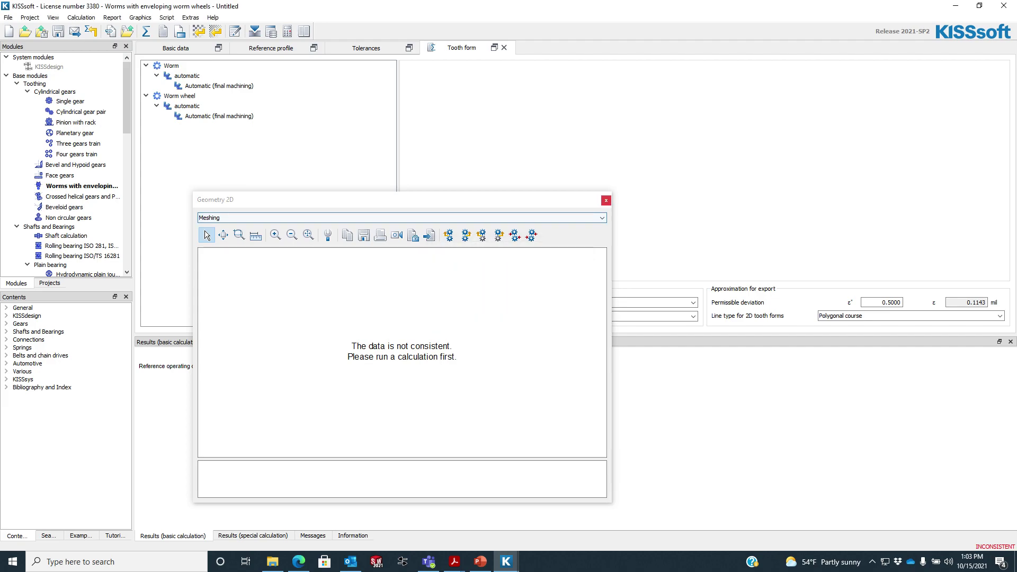
Step: Close the Geometry 2D view and automatically size the worm's tool tip diameter in the geometry details
click(606, 199)
click(176, 47)
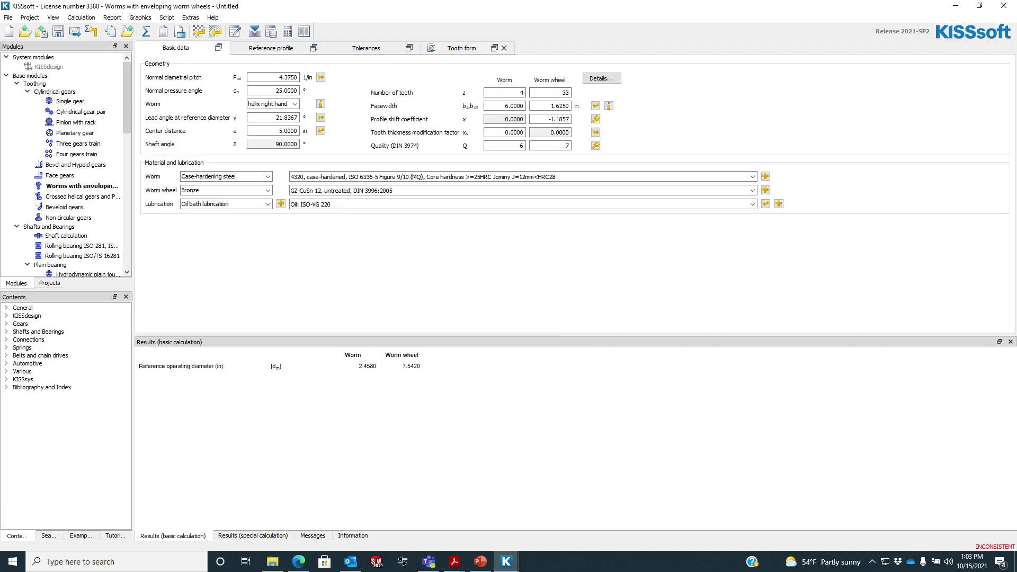
click(601, 78)
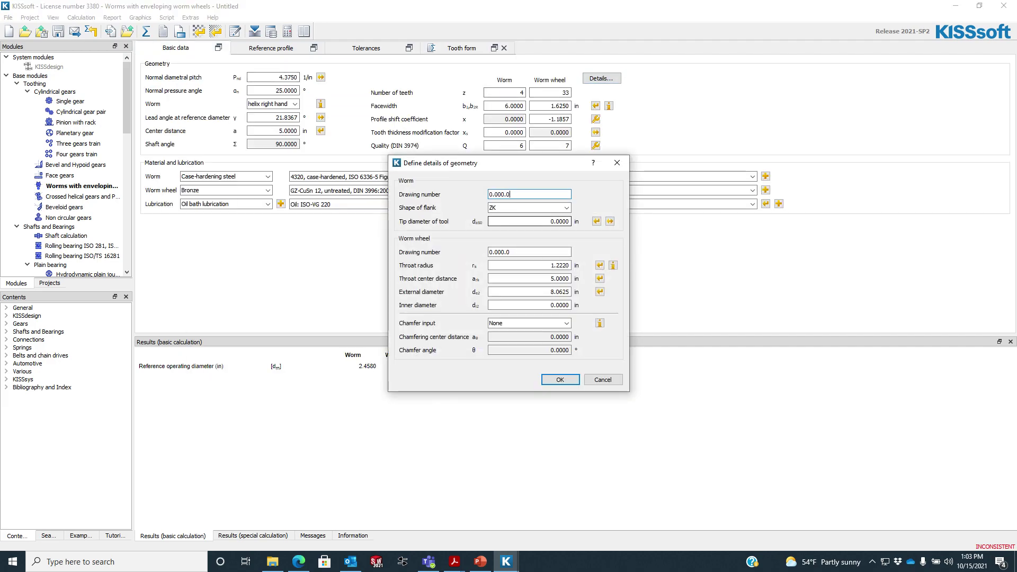
click(596, 221)
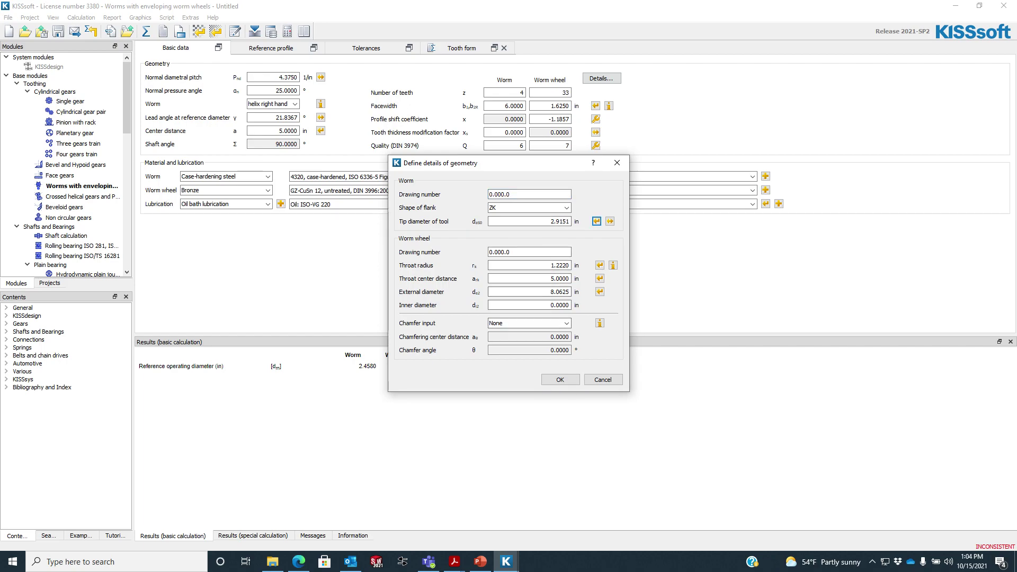
click(560, 379)
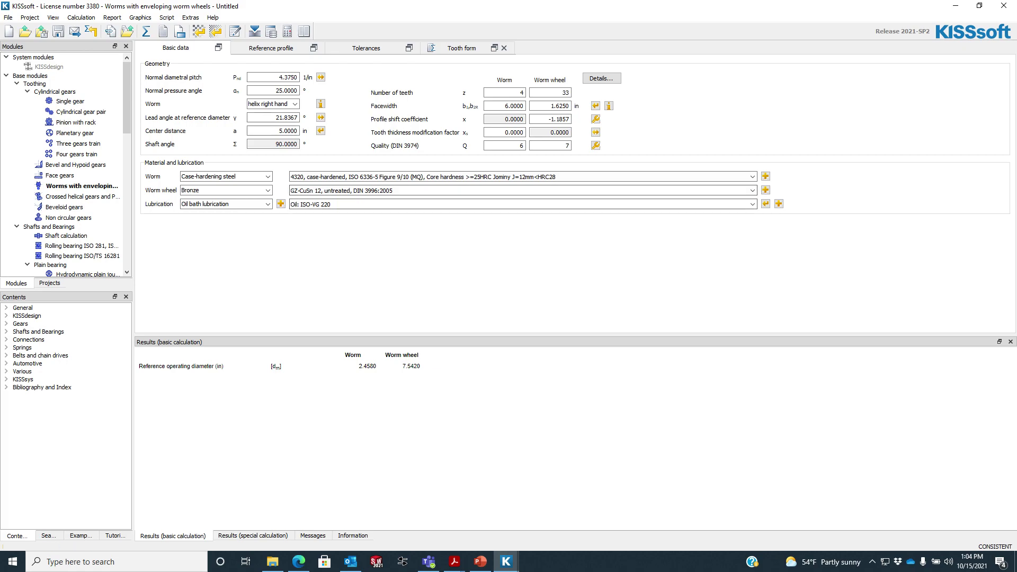
Step: Display the 2D meshing geometry of the worm set, enlarging its window and the tolerance notes area
click(141, 17)
mouse_move(161, 30)
click(222, 29)
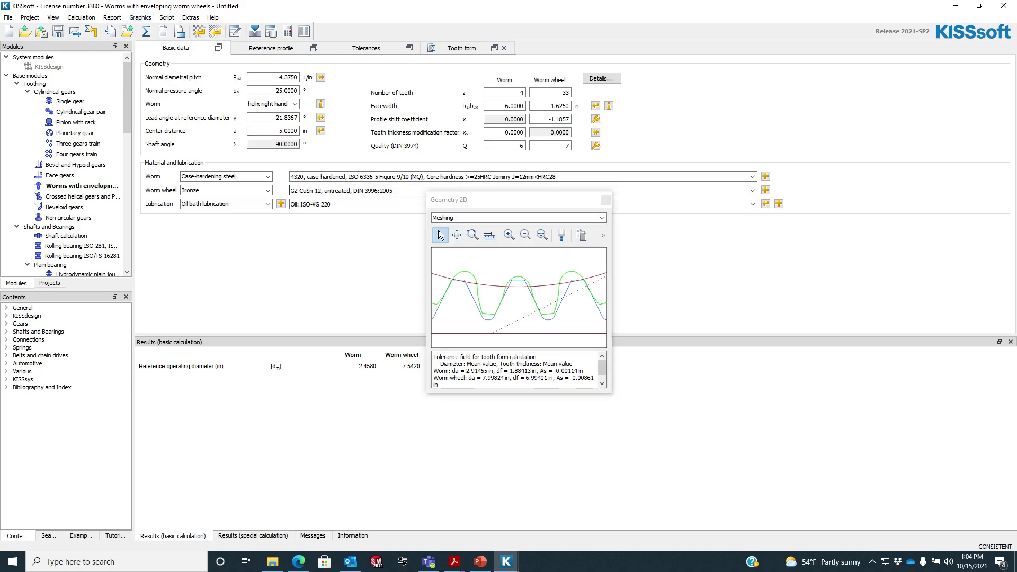
drag(427, 393, 185, 553)
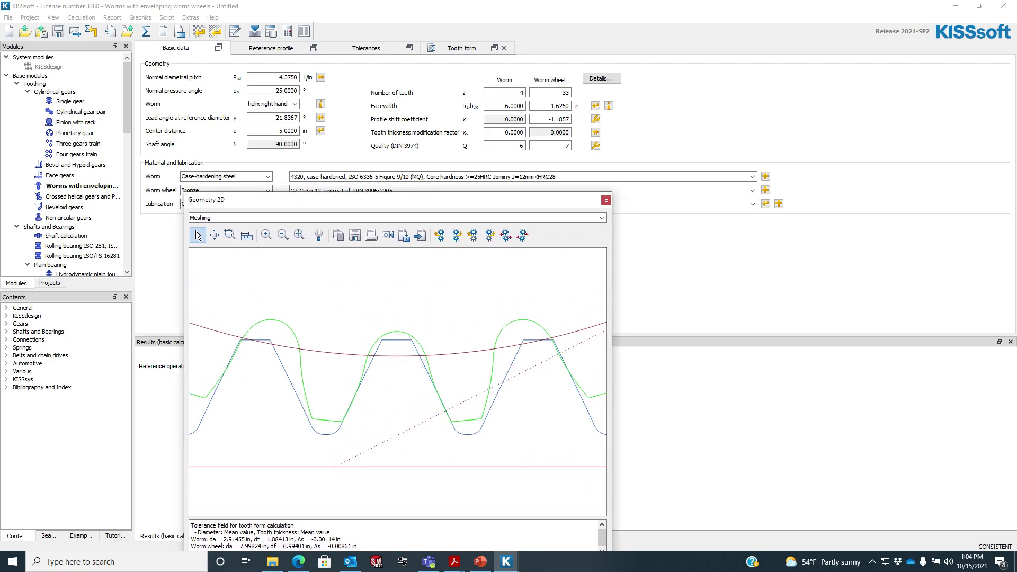
scroll(420, 331, down, 4)
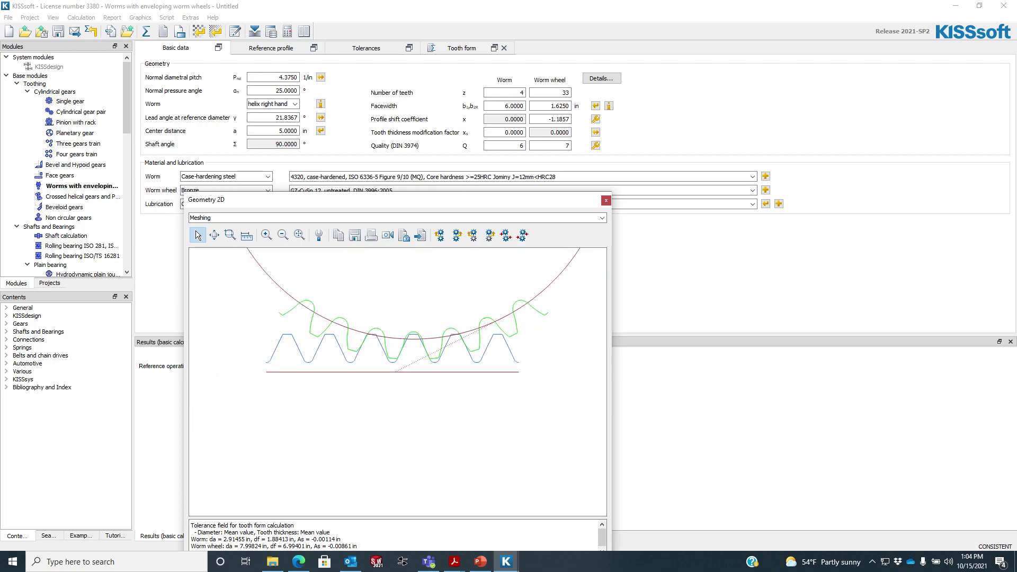
drag(397, 518, 397, 442)
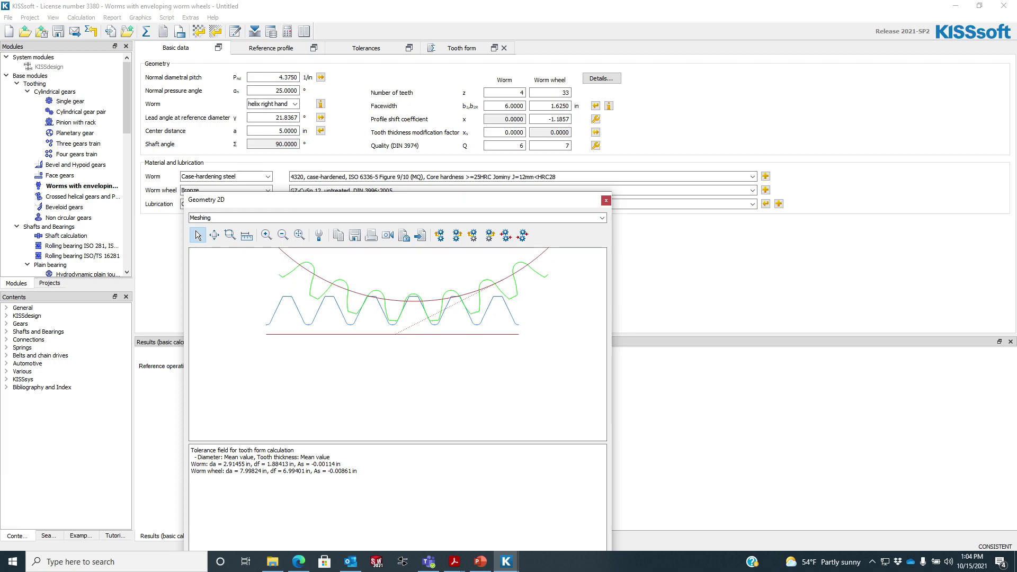
Step: Check the worm's tip diameter in PowerPoint and compare it with the meshing geometry in KISSsoft
click(480, 562)
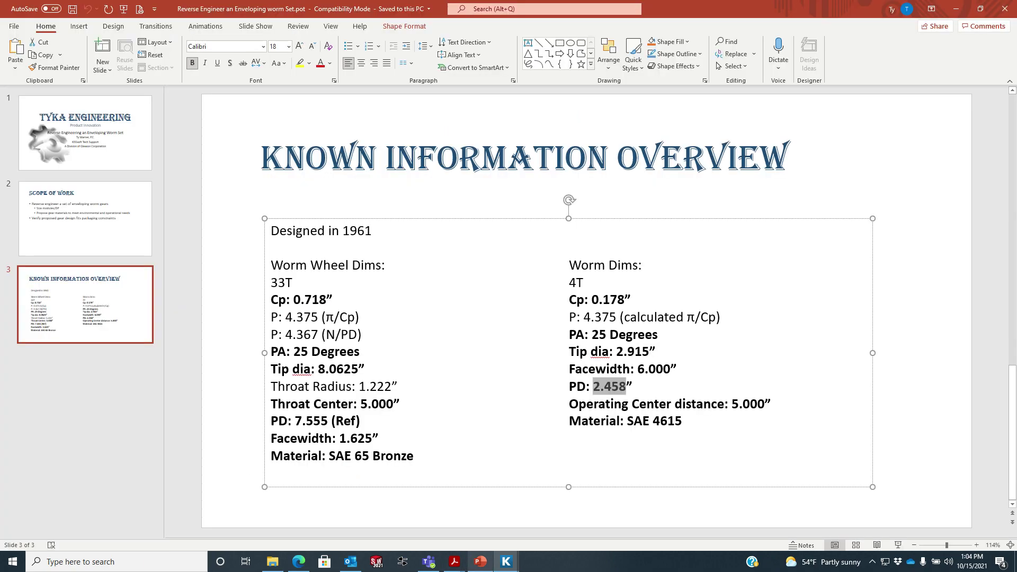
drag(616, 352, 649, 353)
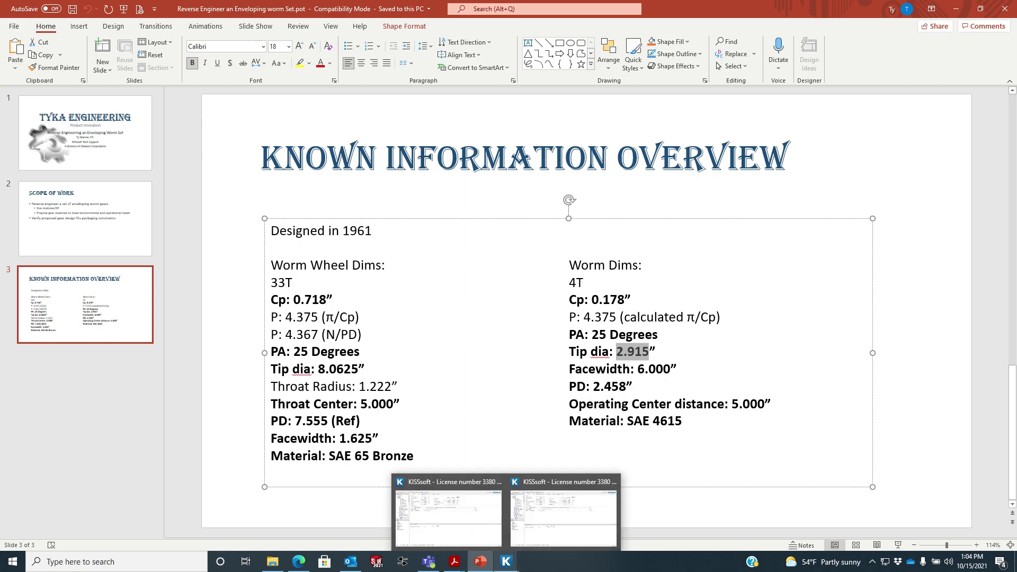
mouse_move(506, 562)
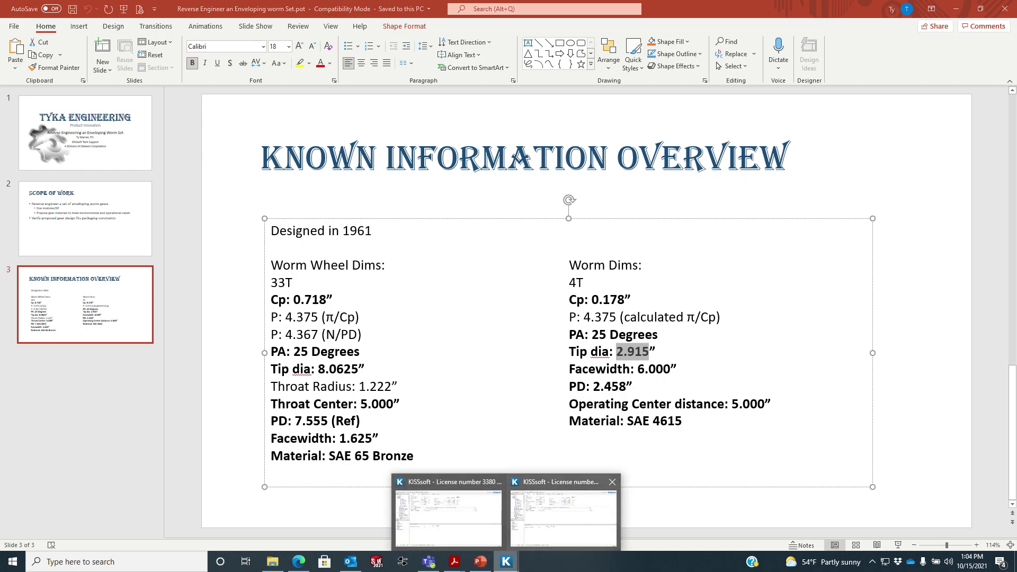
click(531, 510)
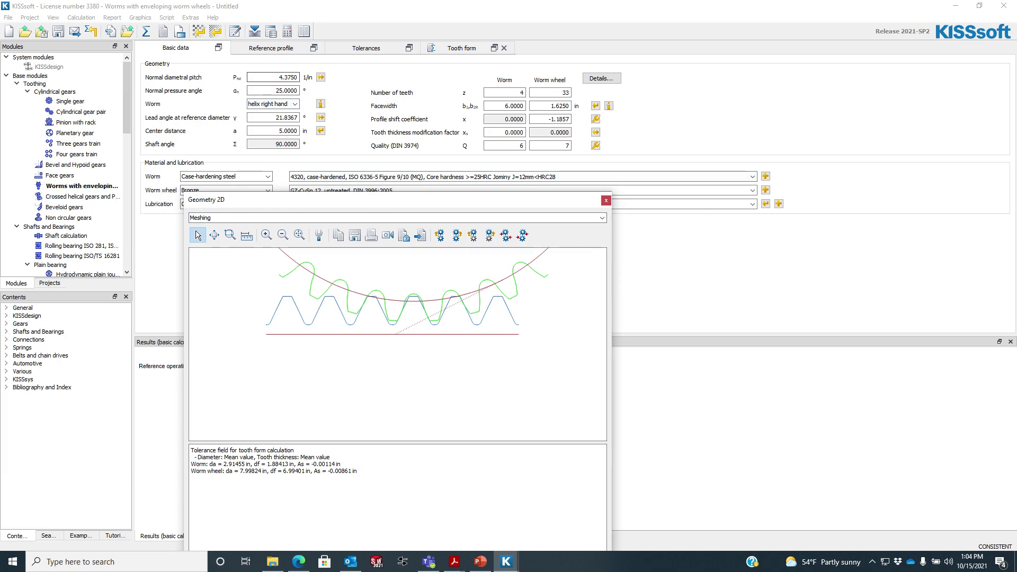
scroll(420, 298, up, 6)
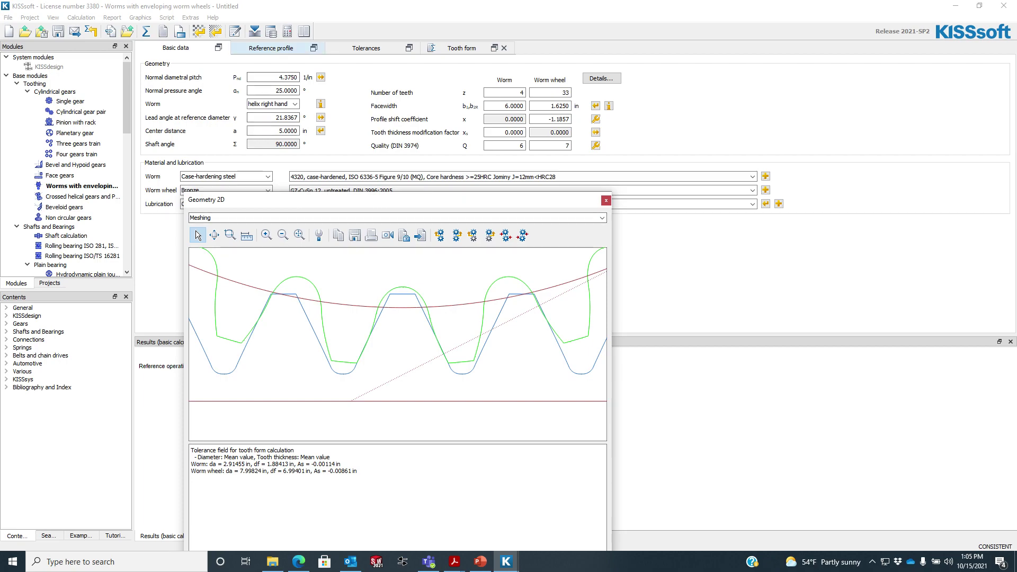
Step: Set the worm wheel's reference profile to Own Input
click(271, 47)
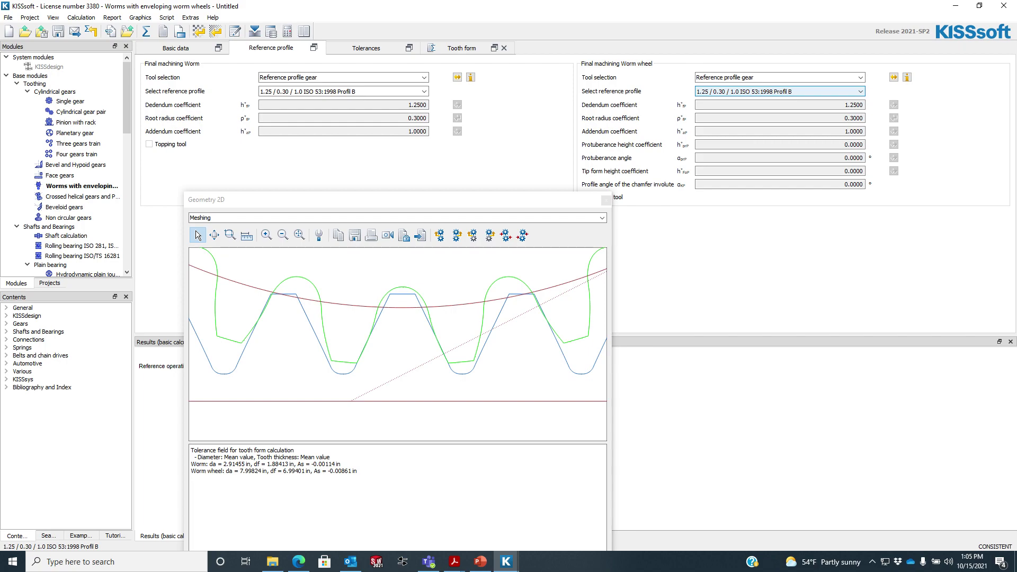
click(779, 92)
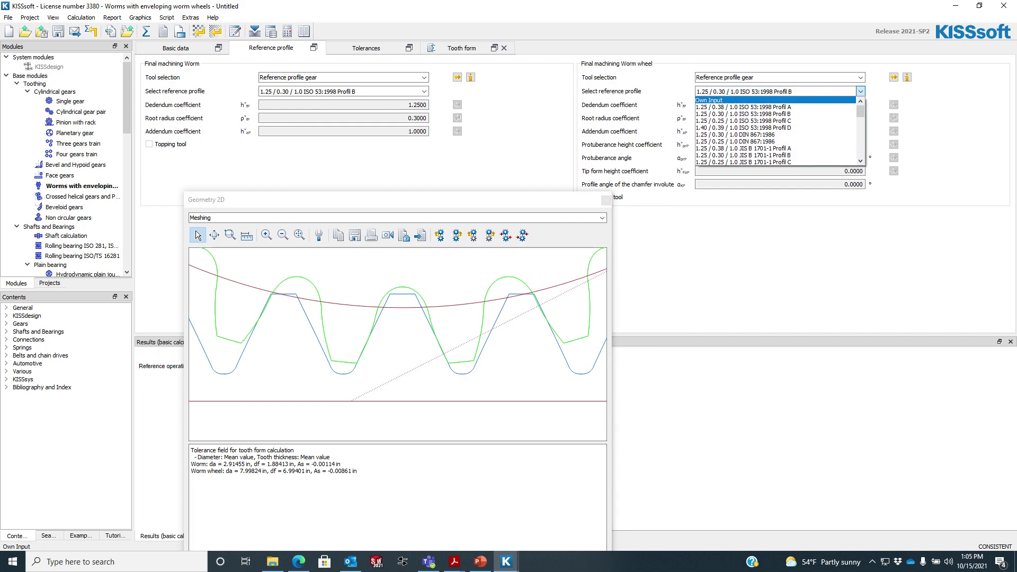
key(Return)
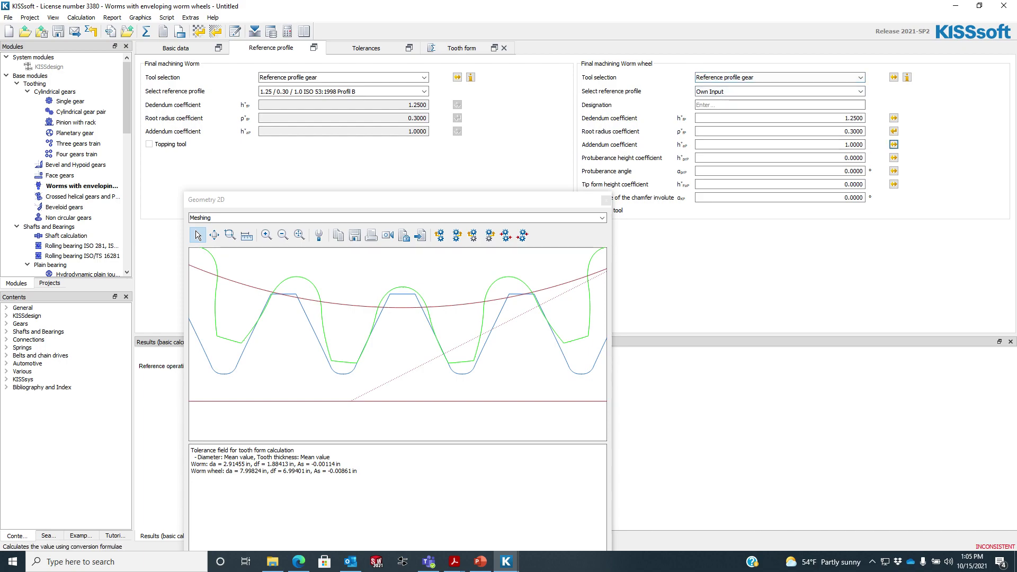
Step: Convert the worm wheel's addendum coefficient from a theoretical tip diameter of 8.0625 in and rerun the calculation
click(894, 145)
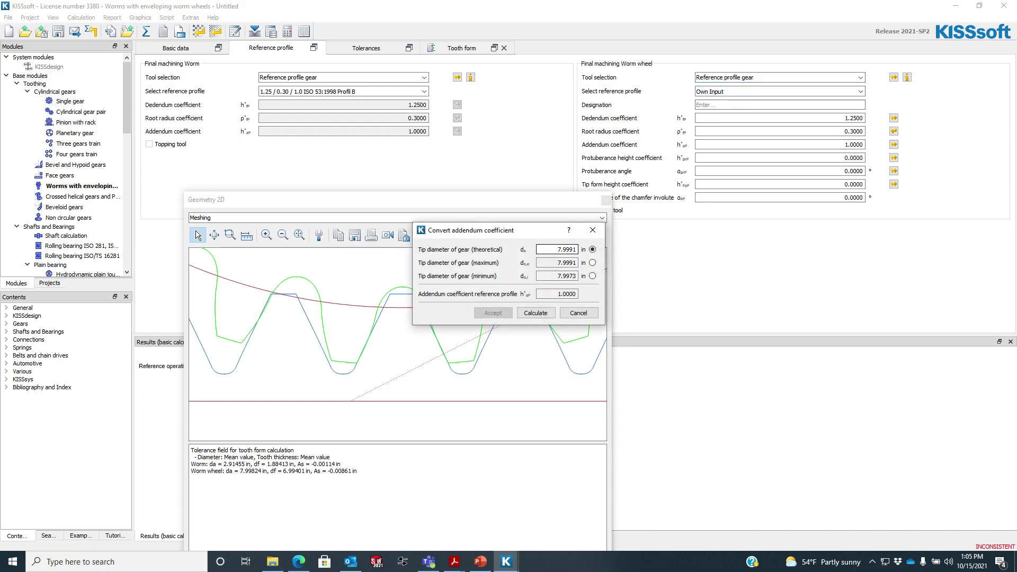
double_click(570, 250)
key(BackSpace)
key(BackSpace)
key(BackSpace)
text(8.0625)
key(Return)
click(493, 313)
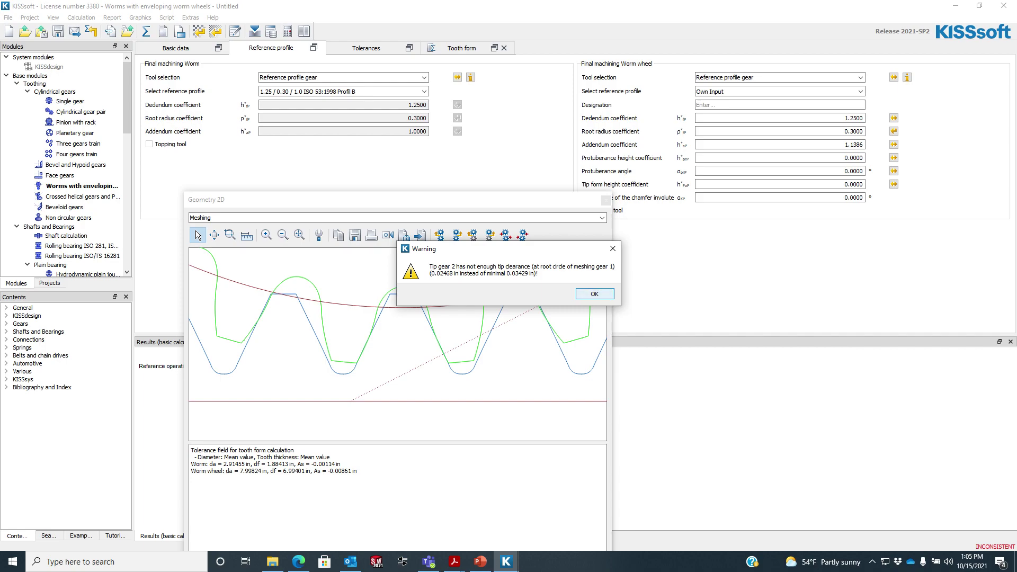
key(Return)
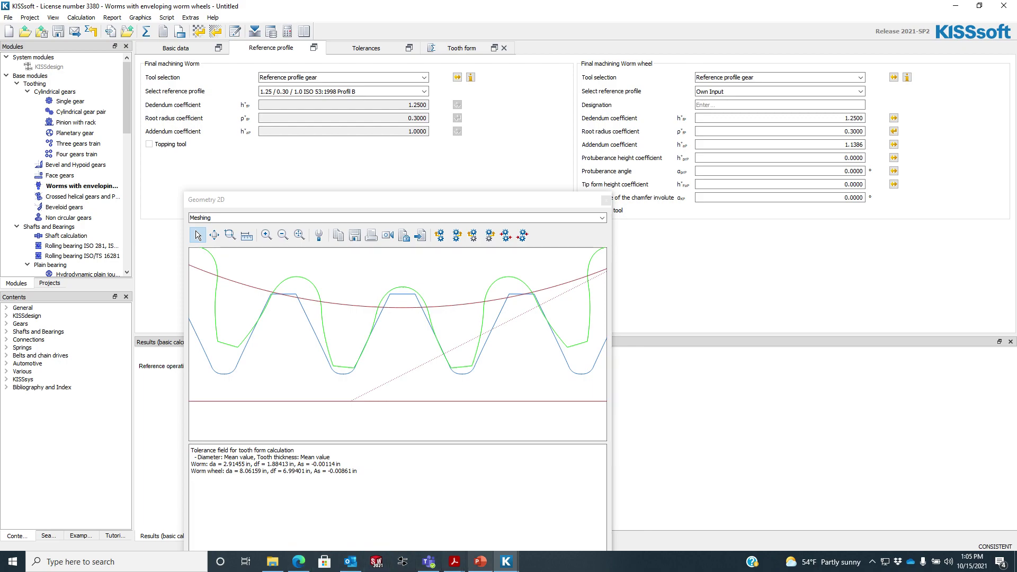
Step: Compare the known dimensions in PowerPoint with the tip diameters in KISSsoft and examine the tooth meshing up close
click(480, 561)
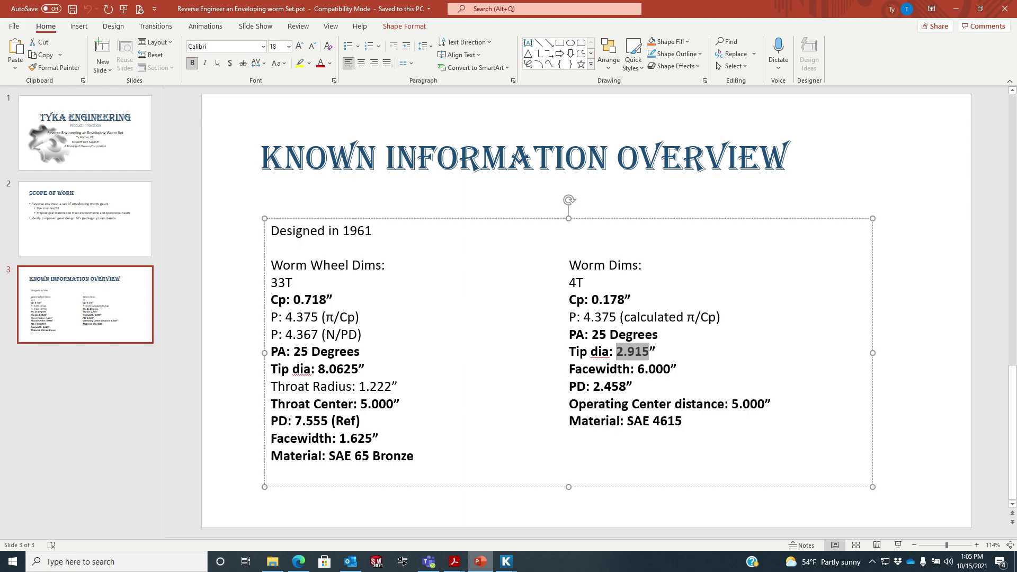
click(480, 561)
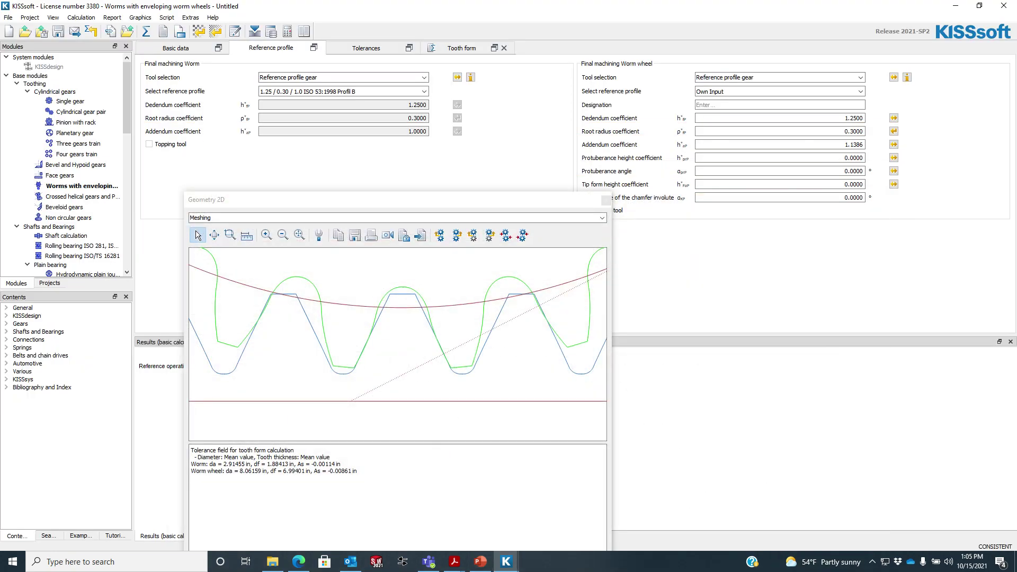
click(480, 561)
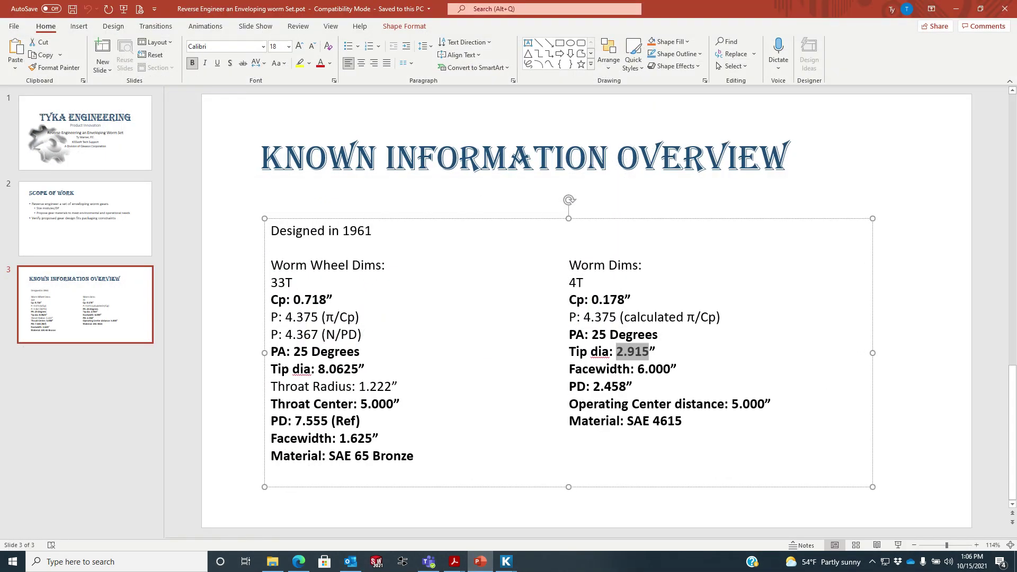
click(506, 561)
click(453, 516)
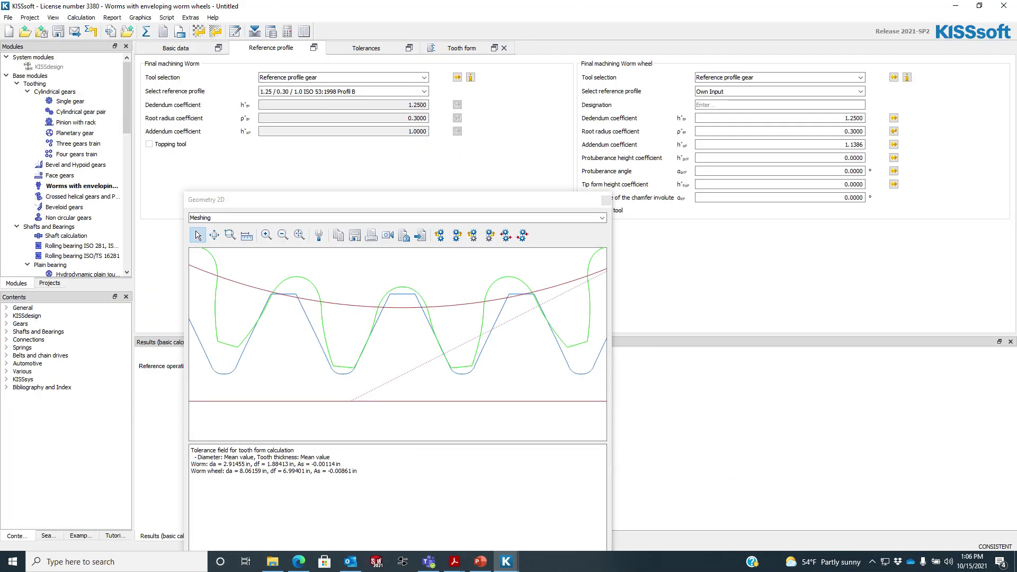
scroll(416, 360, down, 3)
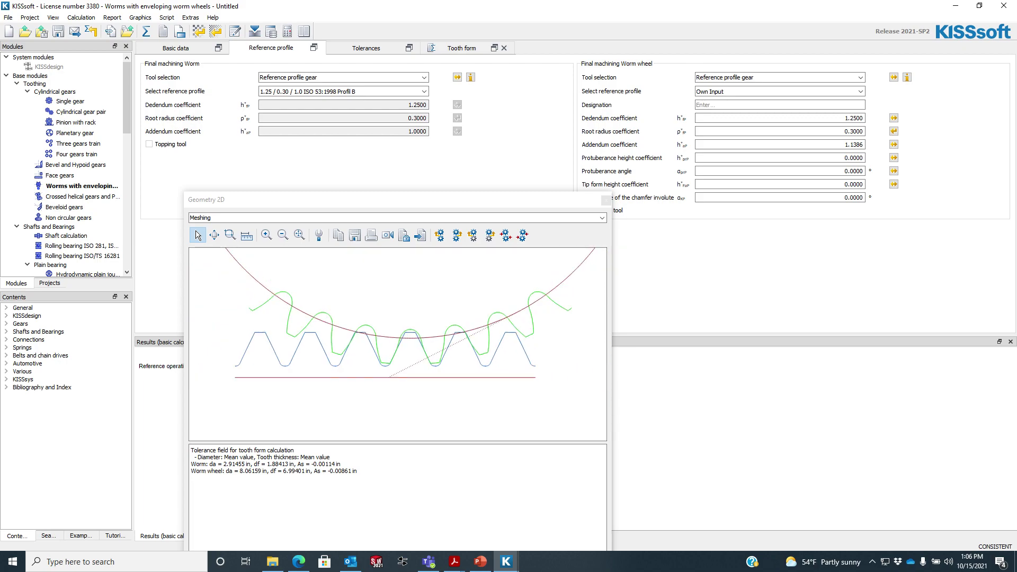
click(418, 357)
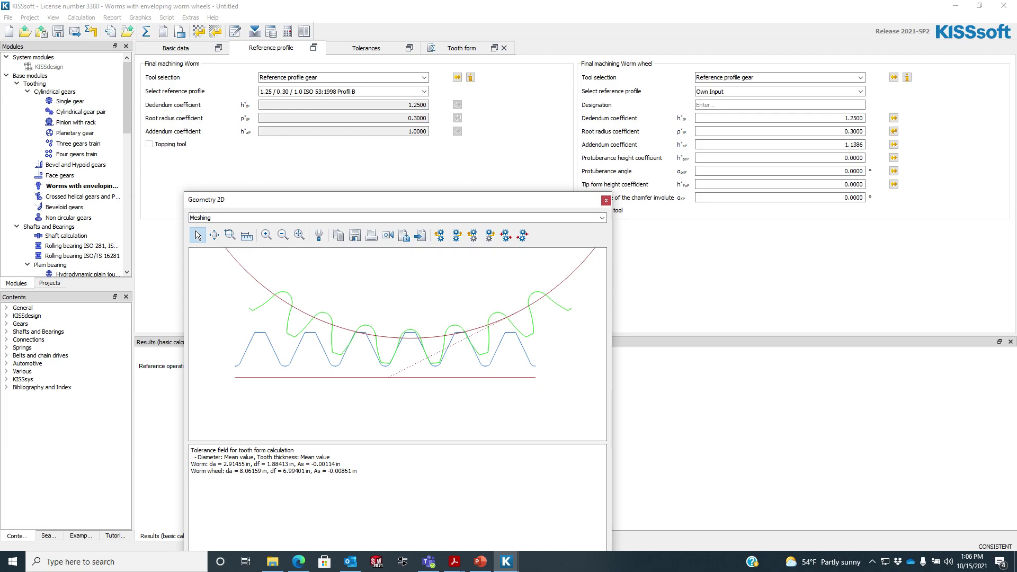
scroll(409, 347, up, 3)
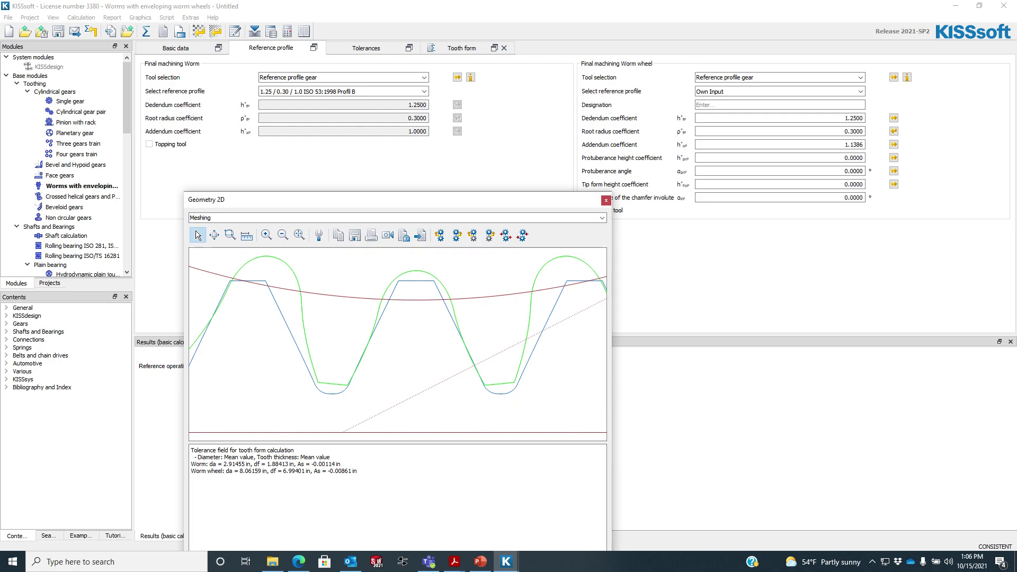
Step: Uncover the basic data by moving the Geometry 2D window, and check the worm's circular and diametral pitch in PowerPoint
click(176, 48)
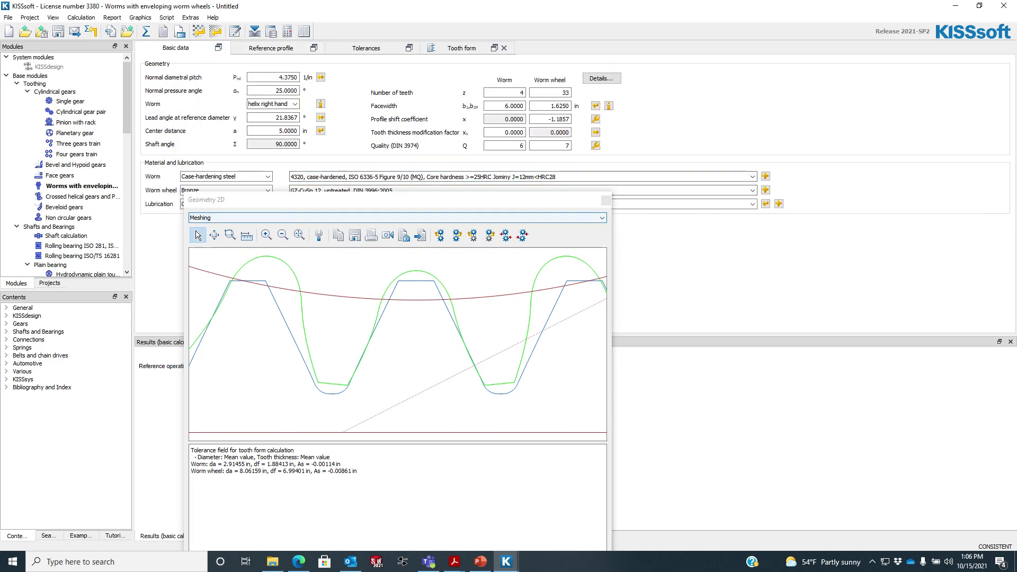
drag(345, 202, 362, 257)
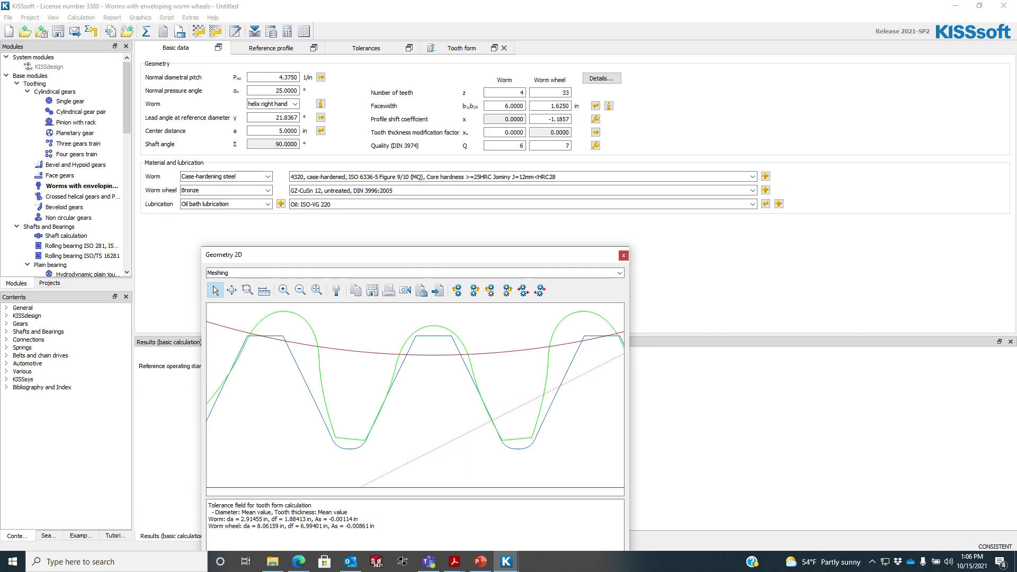
click(481, 562)
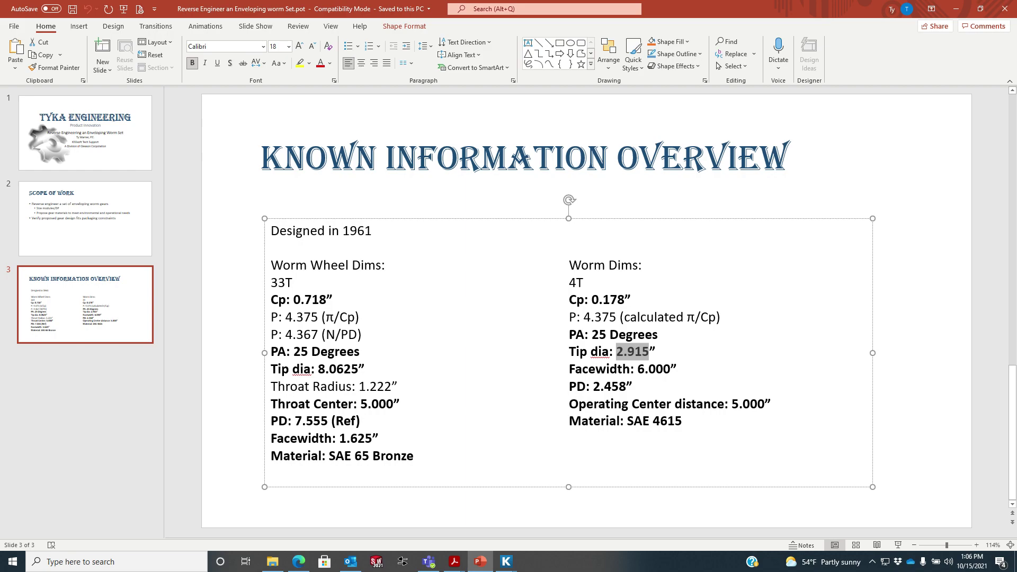
drag(564, 300, 633, 302)
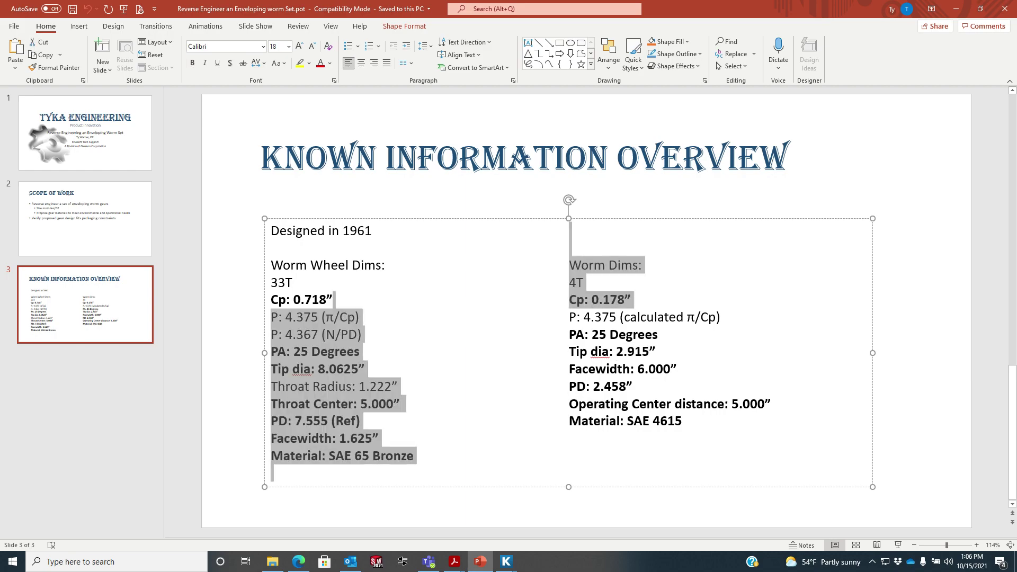
click(576, 317)
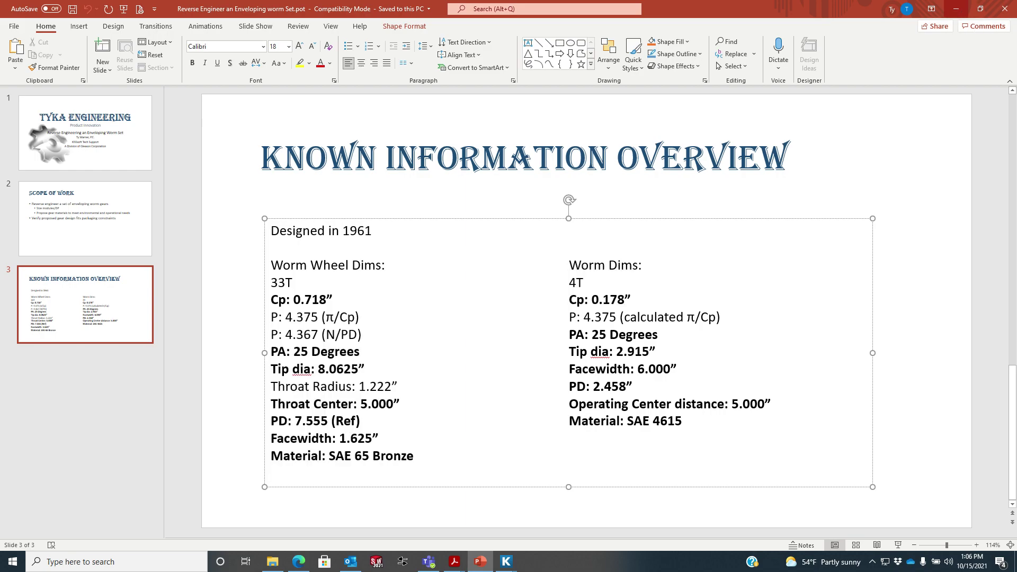
key(alt+Tab)
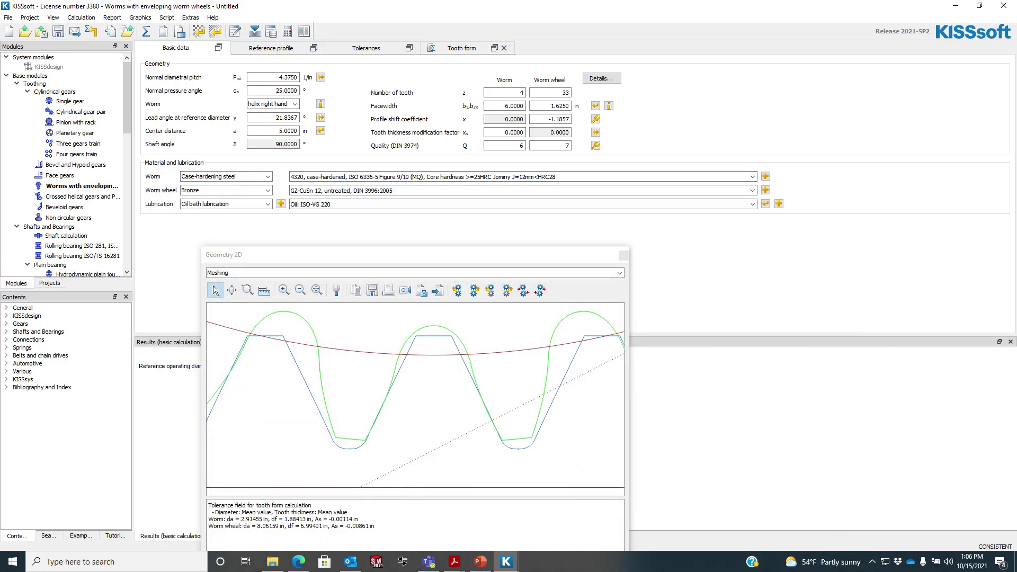
Step: Turn off calculation with normal module instead of axial module in KISSsoft's module specific settings and rerun the calculation
click(180, 31)
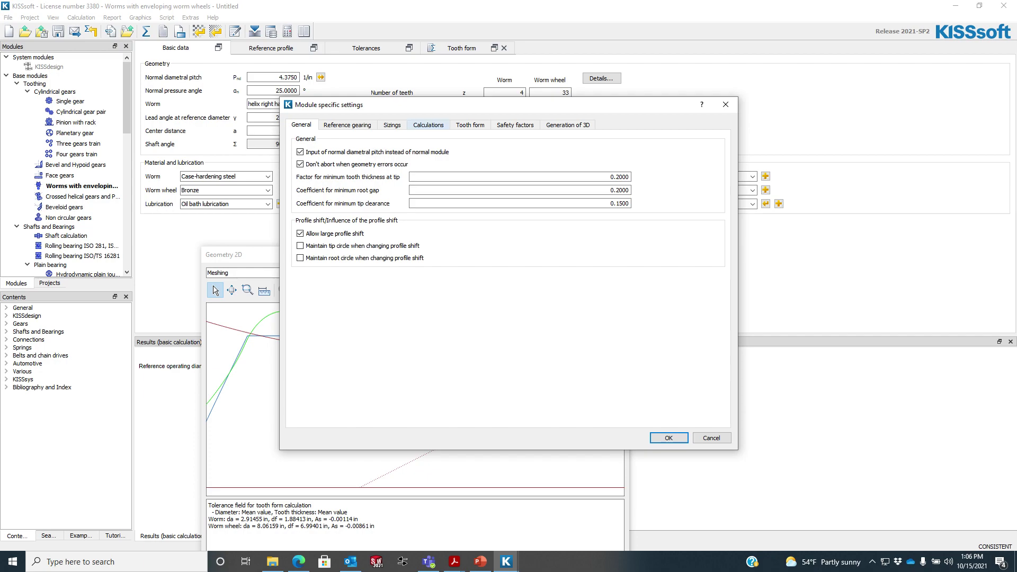
click(428, 125)
click(300, 164)
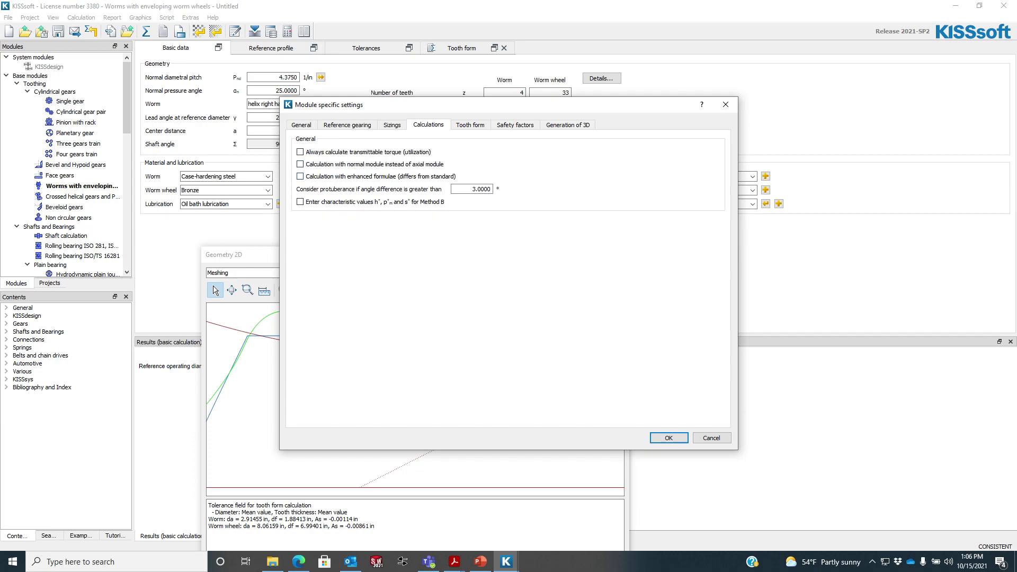
key(Return)
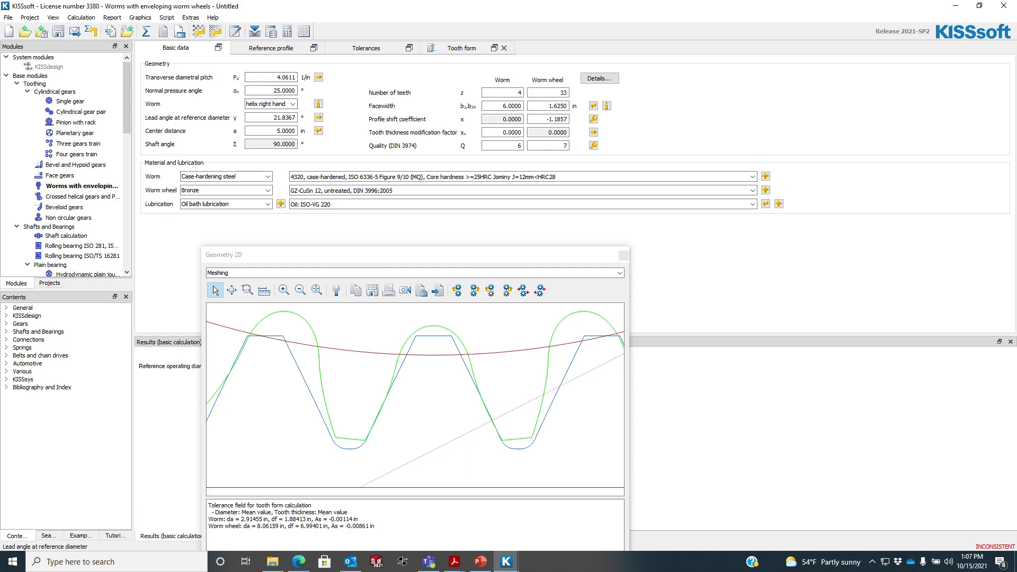
click(146, 31)
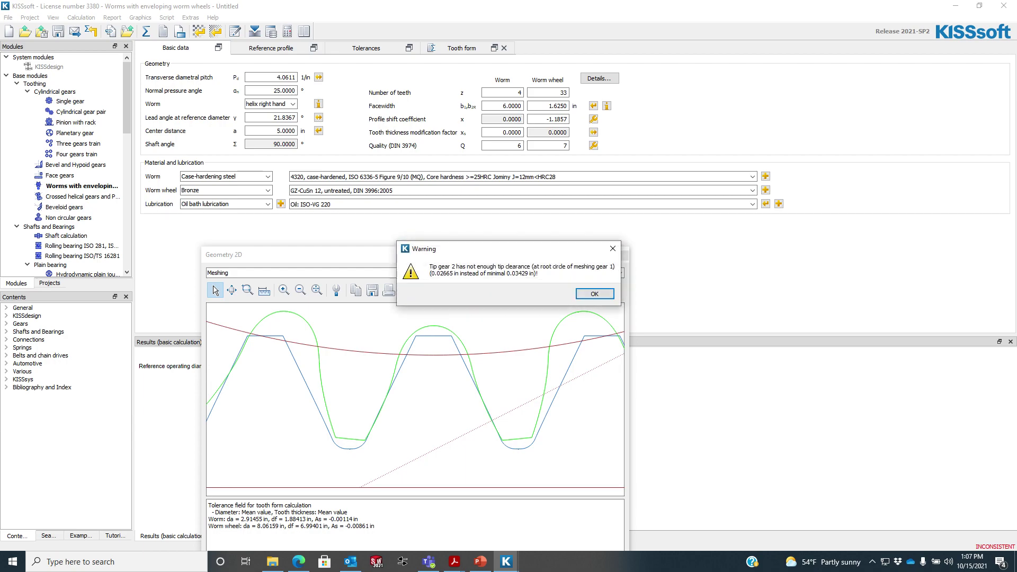
key(Return)
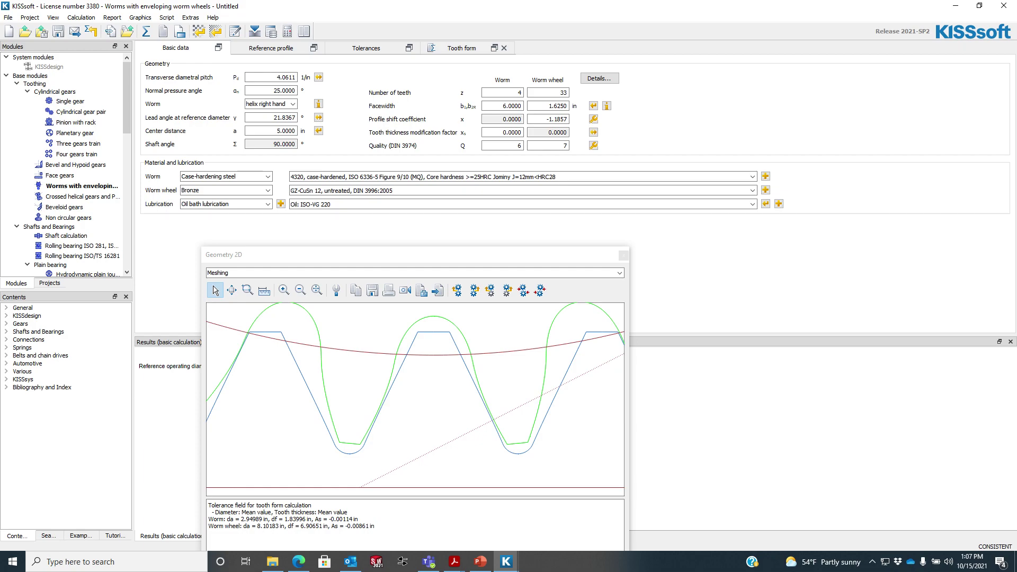
Step: Set the worm wheel's addendum coefficient to 1.000 in the reference profile
click(275, 48)
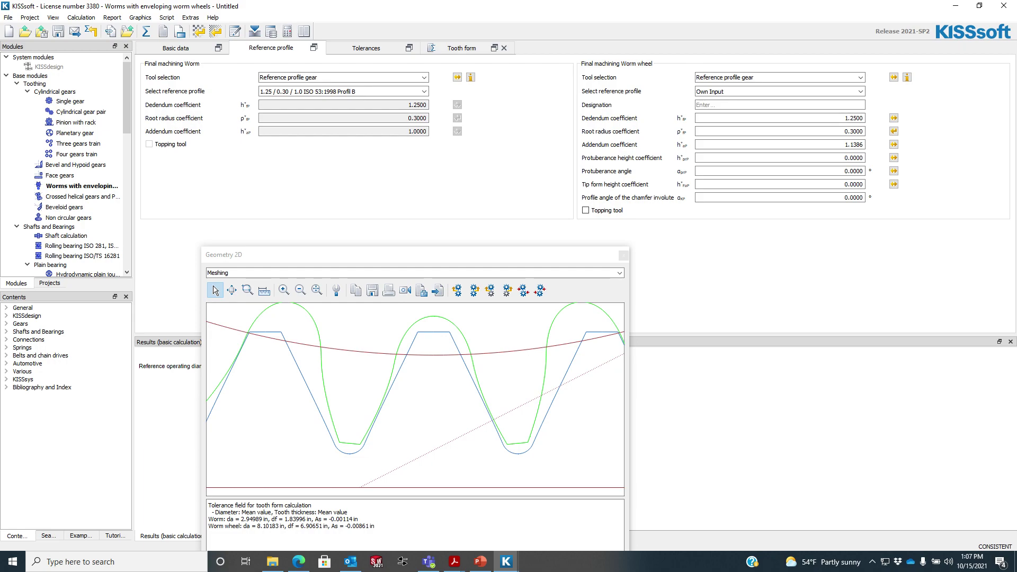
key(Tab)
key(Tab)
text(1.000)
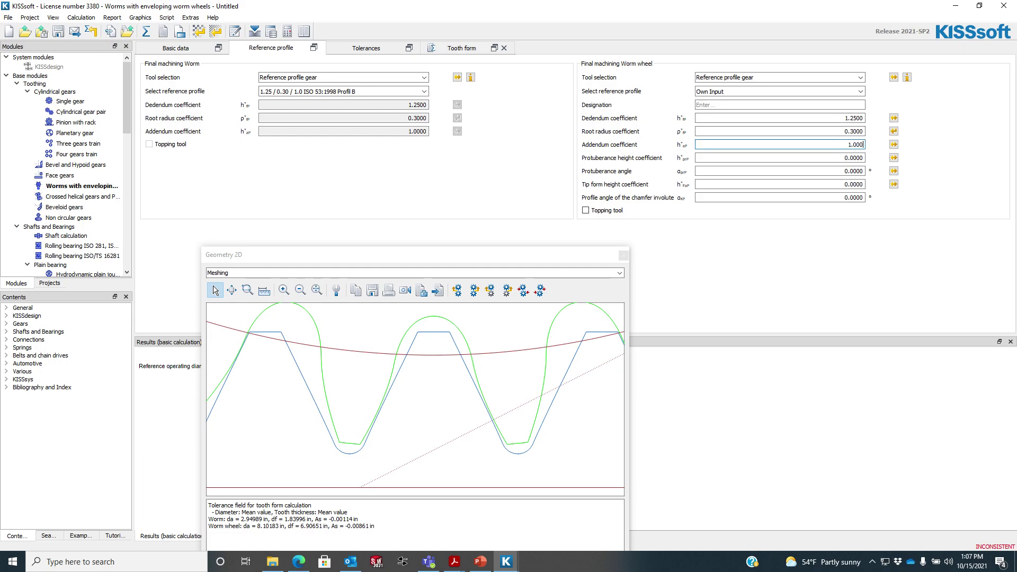
Step: Rerun the calculation, then set the transverse diametral pitch to 4.375 1/in and recalculate
key(F5)
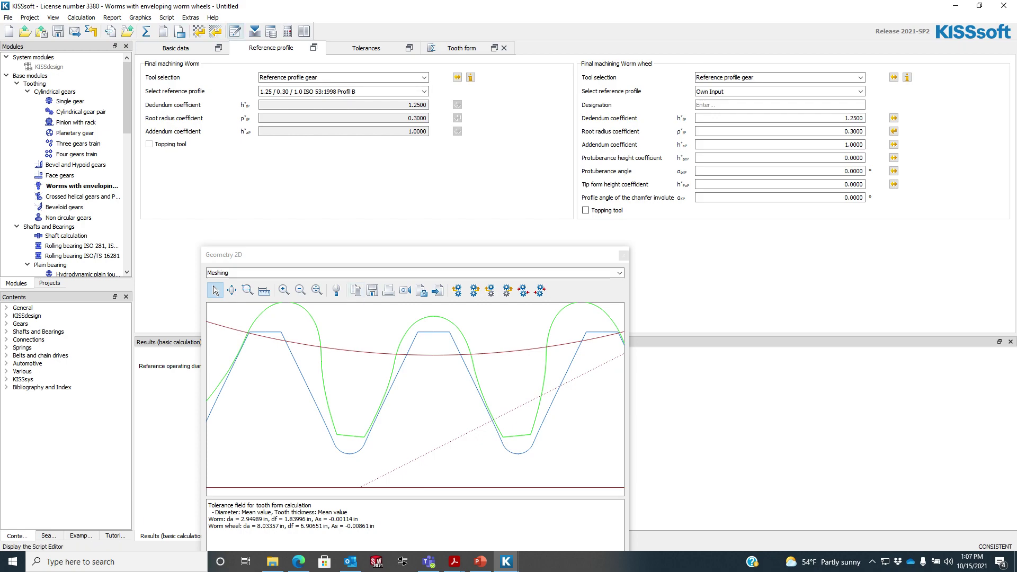
click(175, 49)
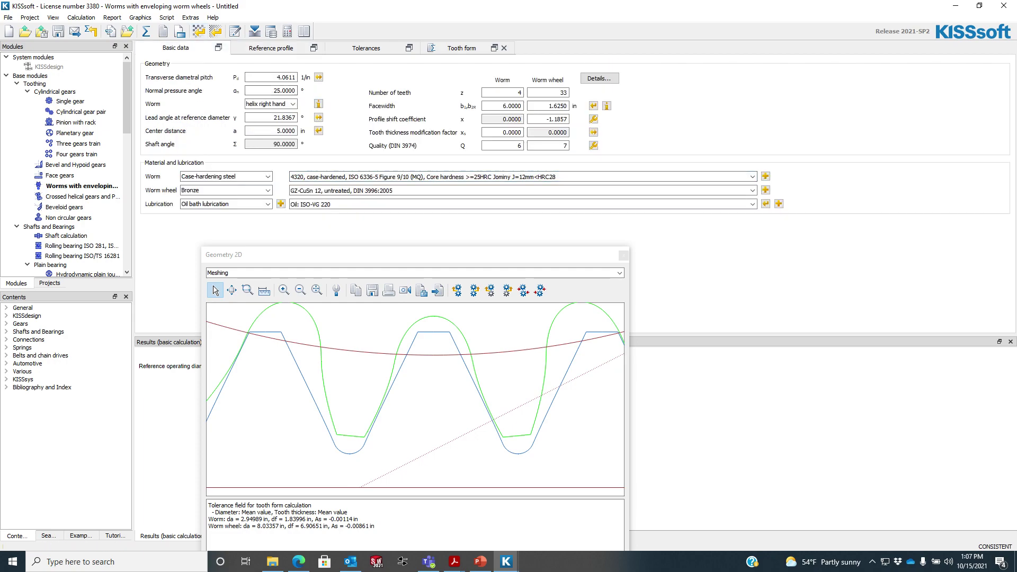
double_click(289, 77)
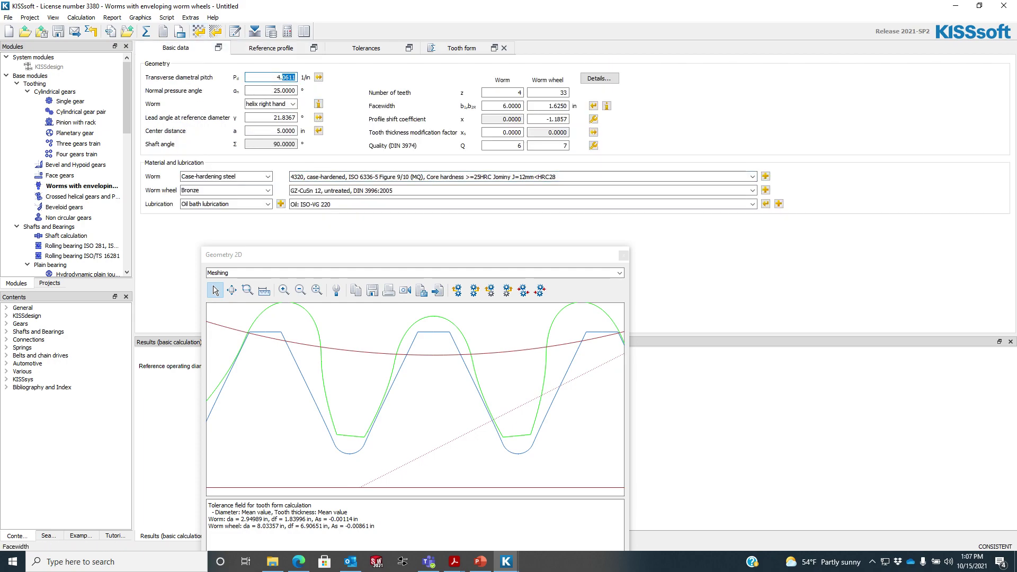
text(375)
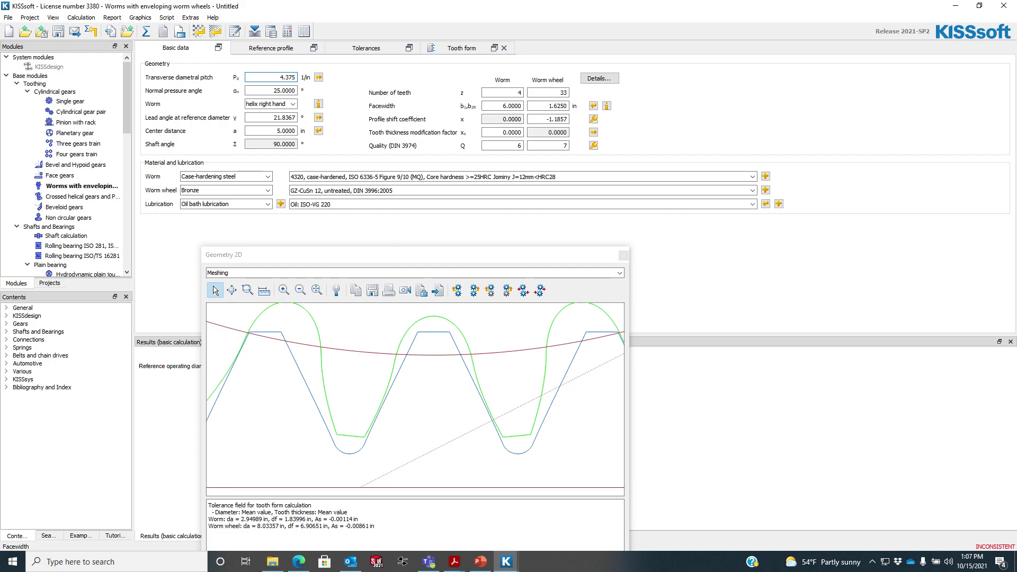
click(145, 31)
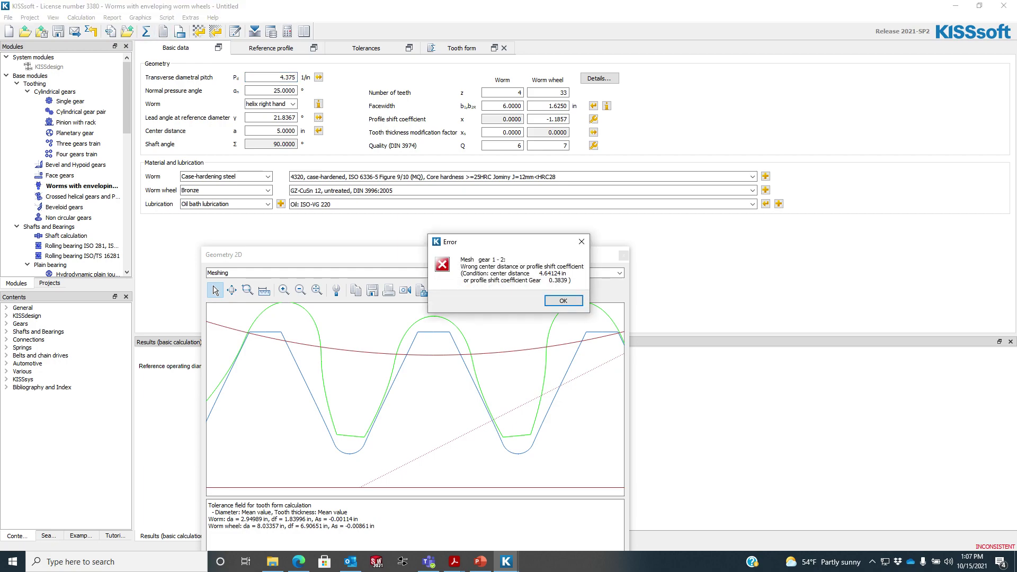
click(563, 300)
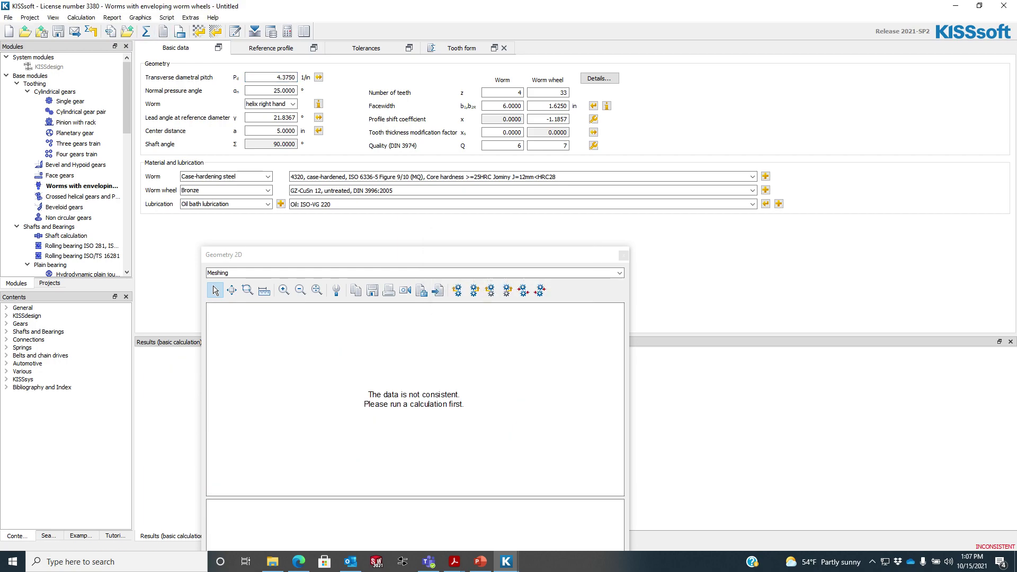
Step: Convert the lead angle from the worm's known 2.458 in reference diameter and the 5.0000 in center distance, adjusting profile shift, and recalculate
click(318, 117)
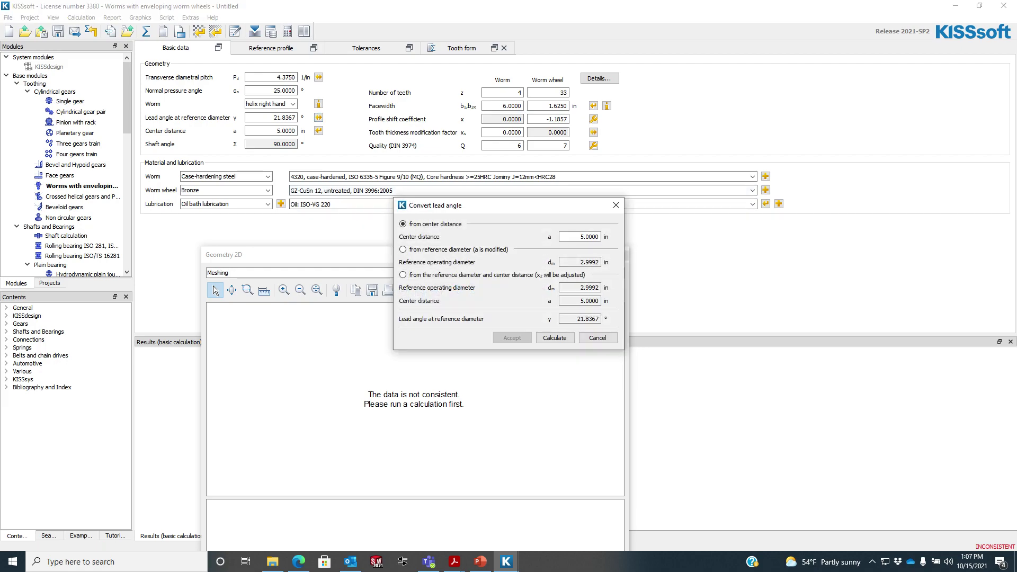
click(403, 275)
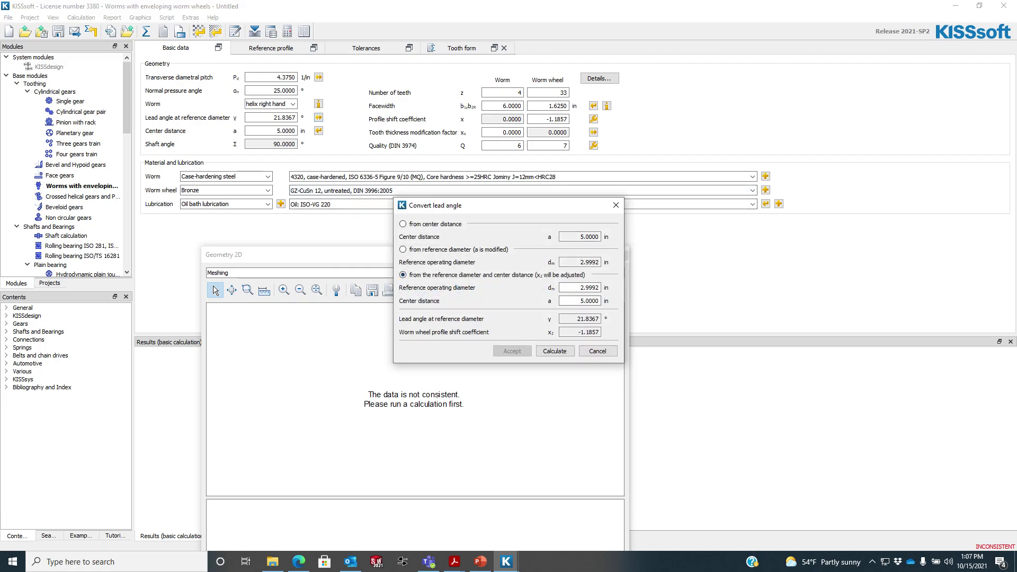
drag(580, 287, 603, 287)
click(480, 562)
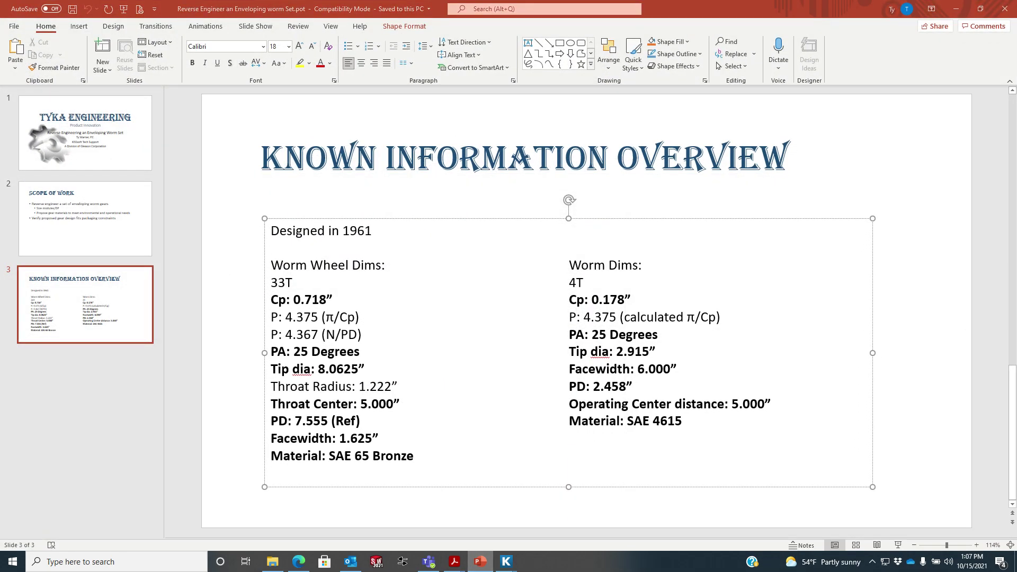
click(507, 562)
text(2.458)
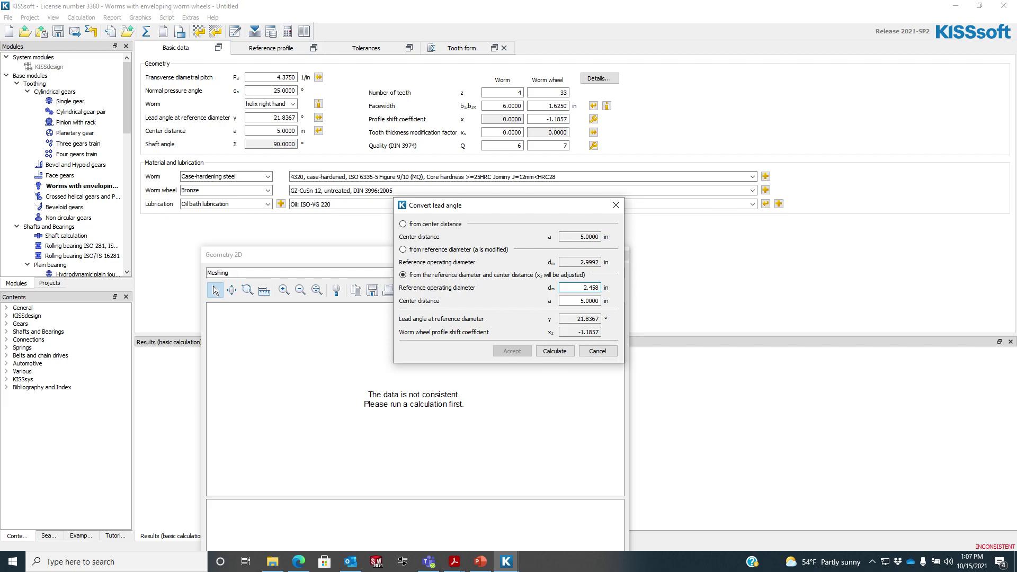
key(Return)
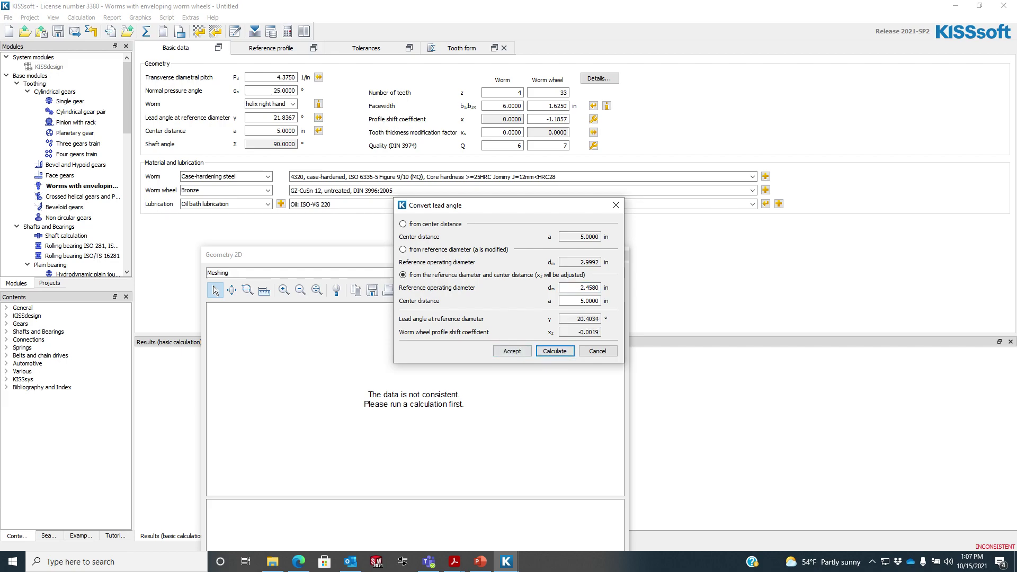
click(513, 351)
key(F5)
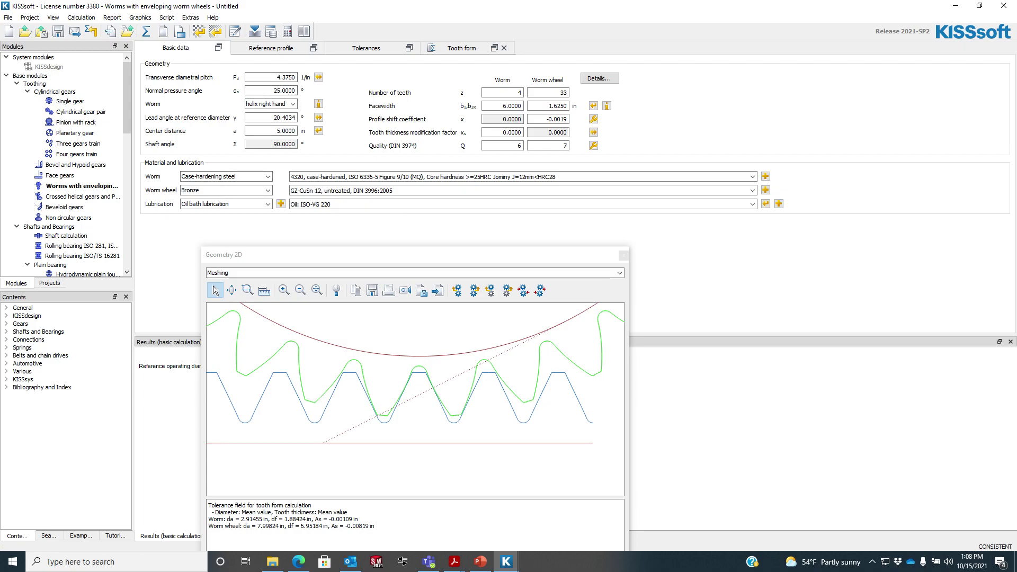
Step: Convert the worm wheel's addendum coefficient from a theoretical tip diameter of 8.0625 in and rerun the calculation
click(271, 48)
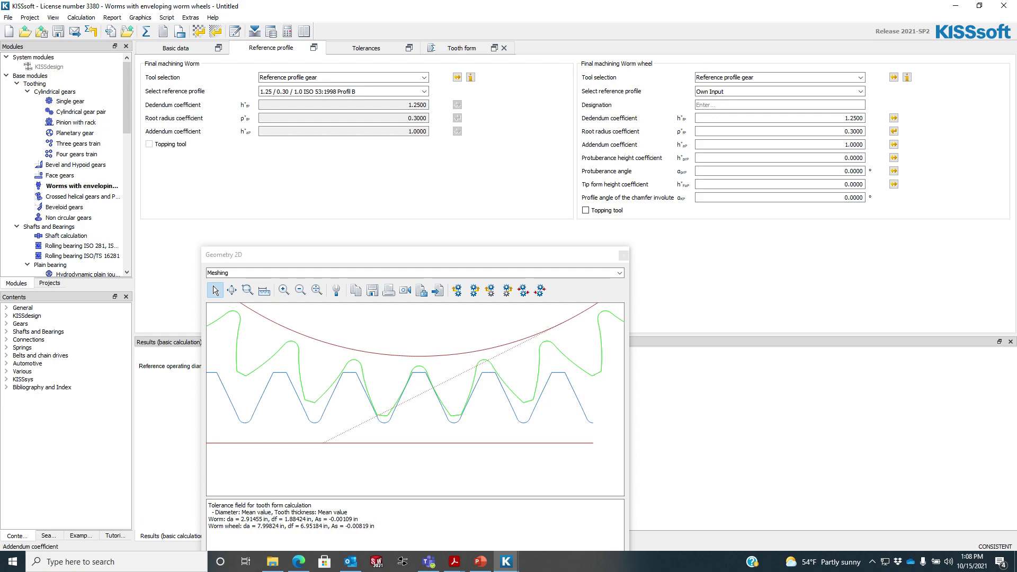
click(894, 144)
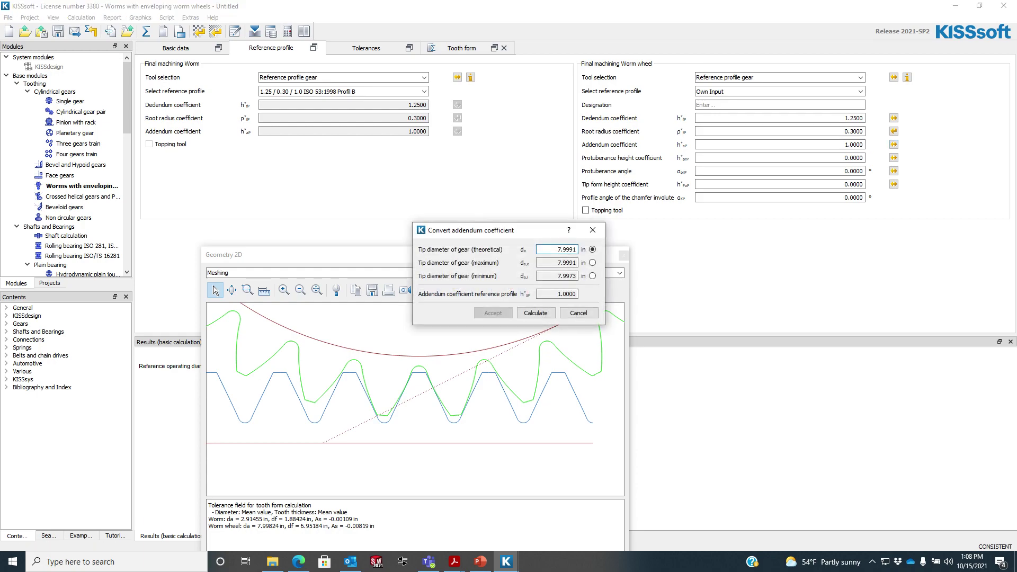
drag(561, 250, 582, 250)
text(8.0625)
key(Return)
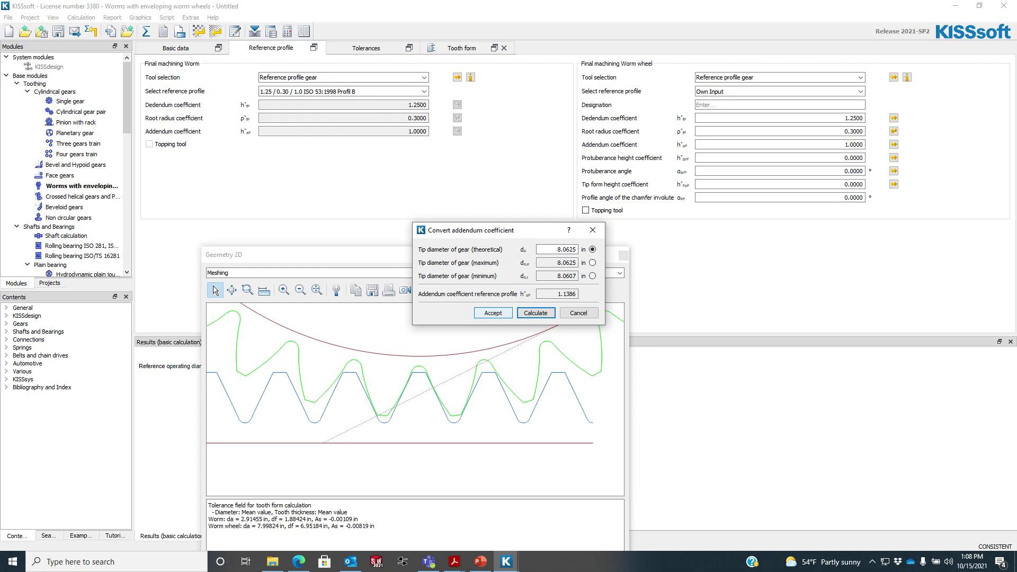
click(493, 313)
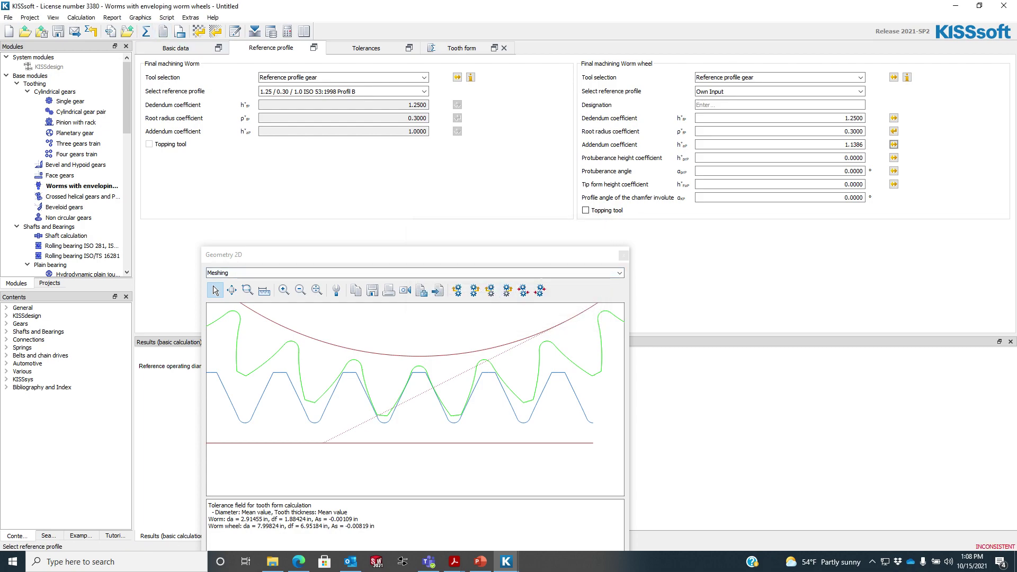
click(146, 32)
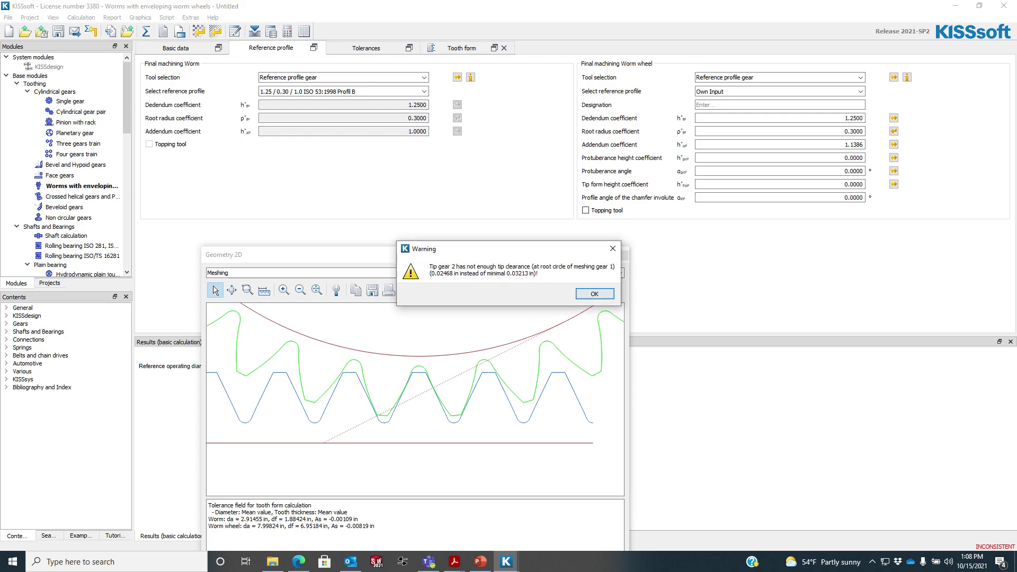
key(Return)
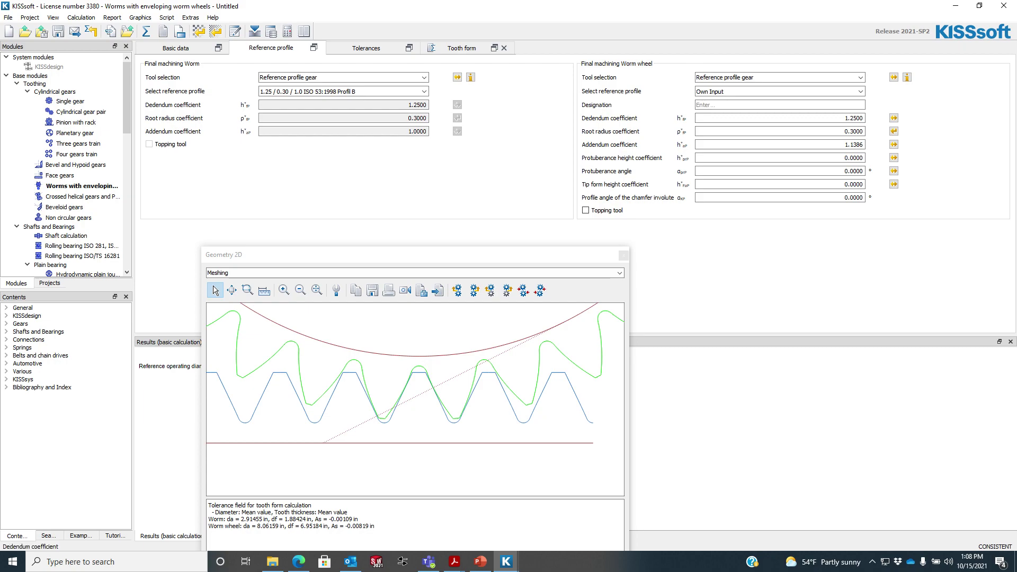
Step: Switch the worm's reference profile to Own Input, check its addendum coefficient conversion from the tip diameter, and rerun the calculation
click(175, 48)
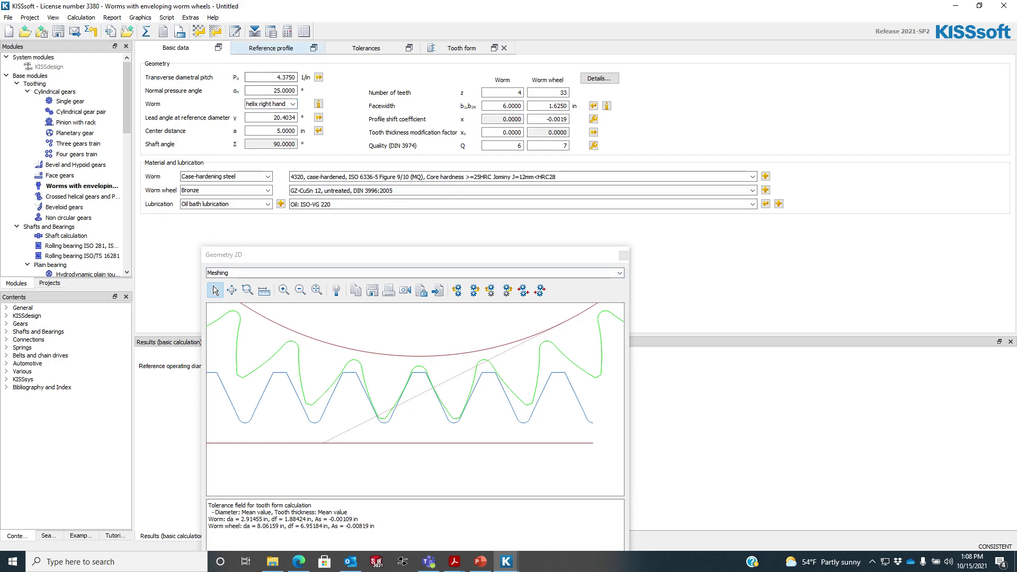
click(270, 48)
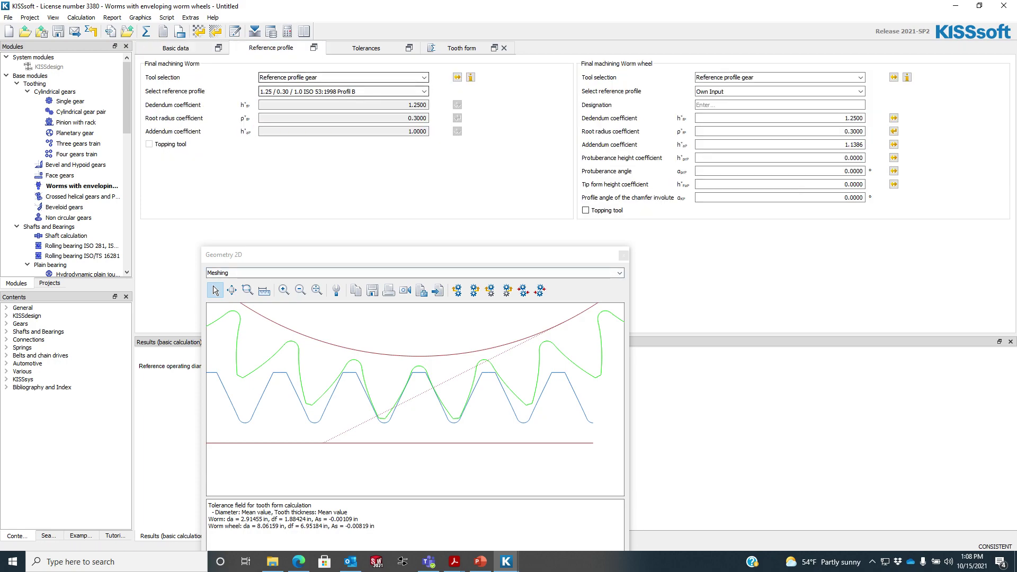
click(350, 92)
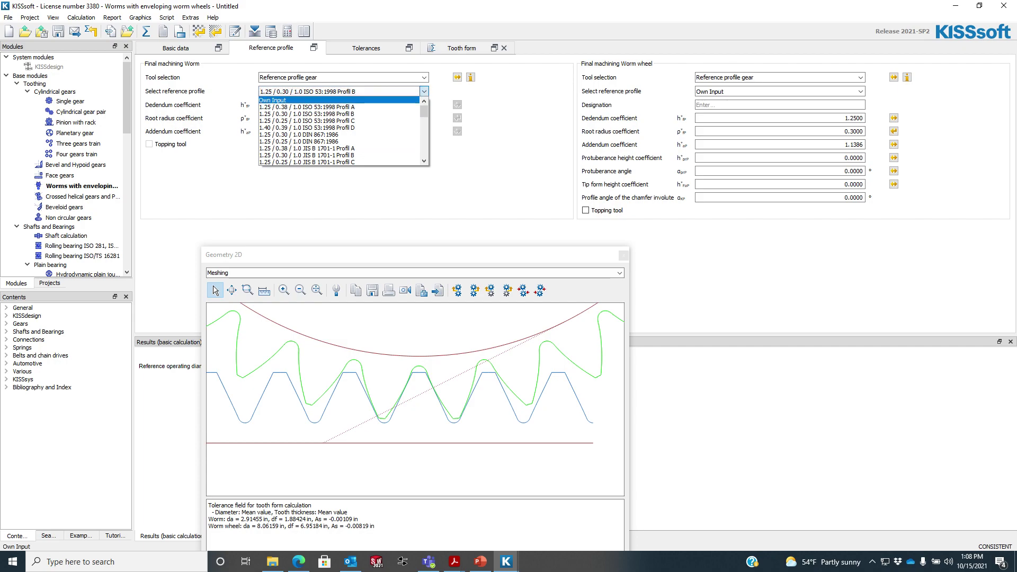
click(328, 100)
click(457, 145)
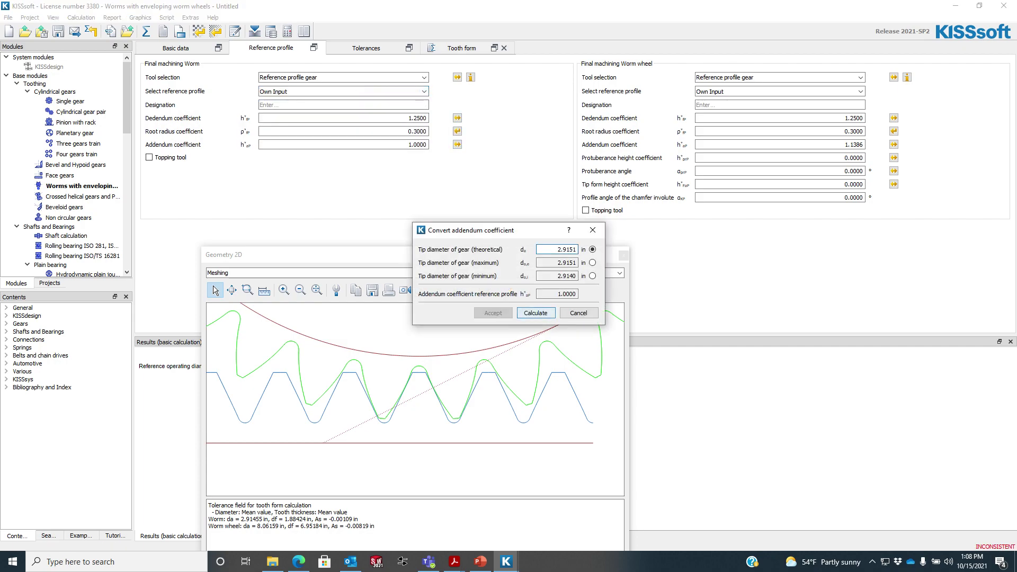
click(535, 313)
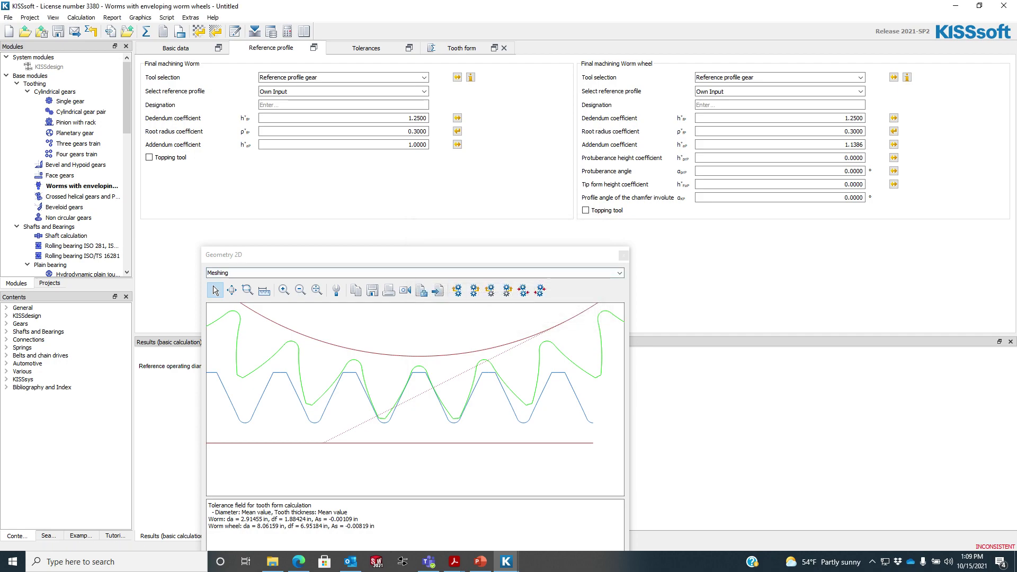
click(146, 31)
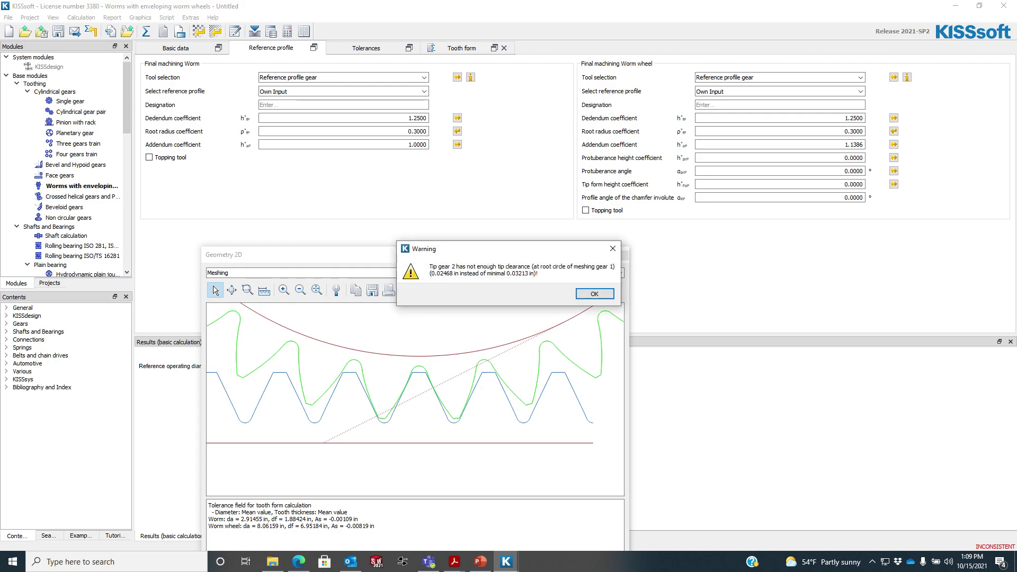
key(Return)
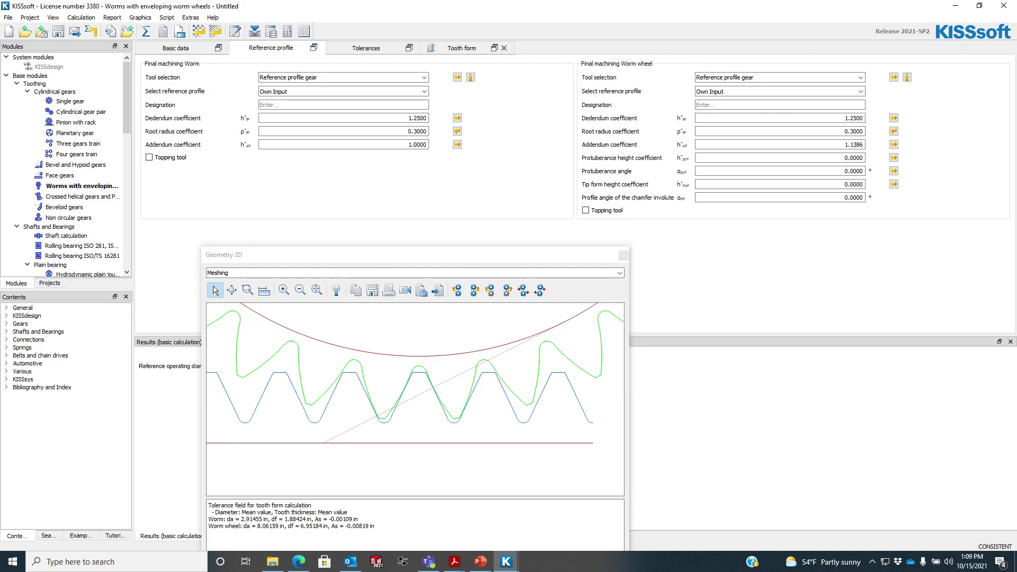
Step: Close the Geometry 2D window and display the worm wheel's tooth geometry in 3D
click(623, 254)
click(139, 17)
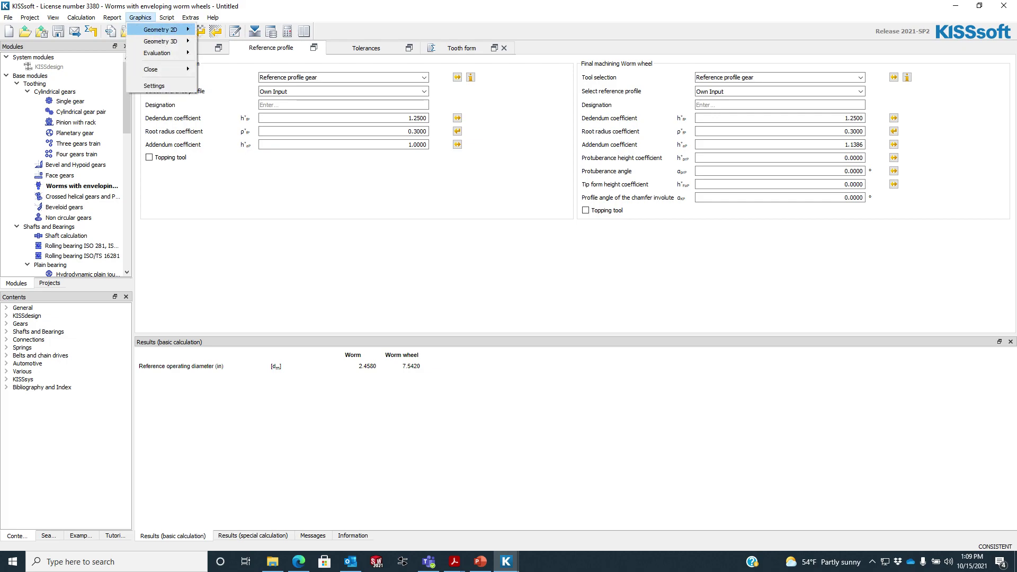
mouse_move(164, 42)
mouse_move(239, 41)
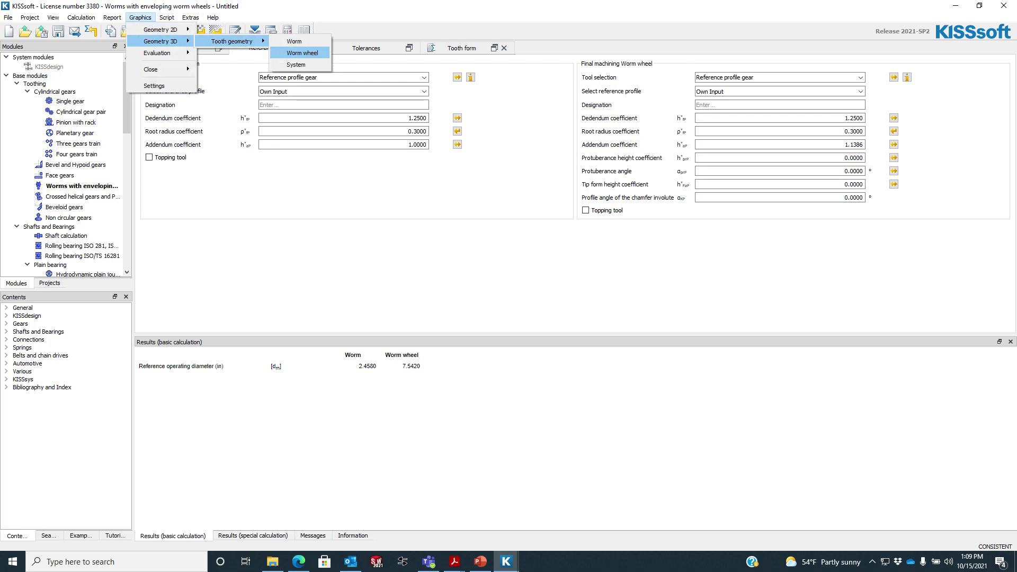
click(302, 53)
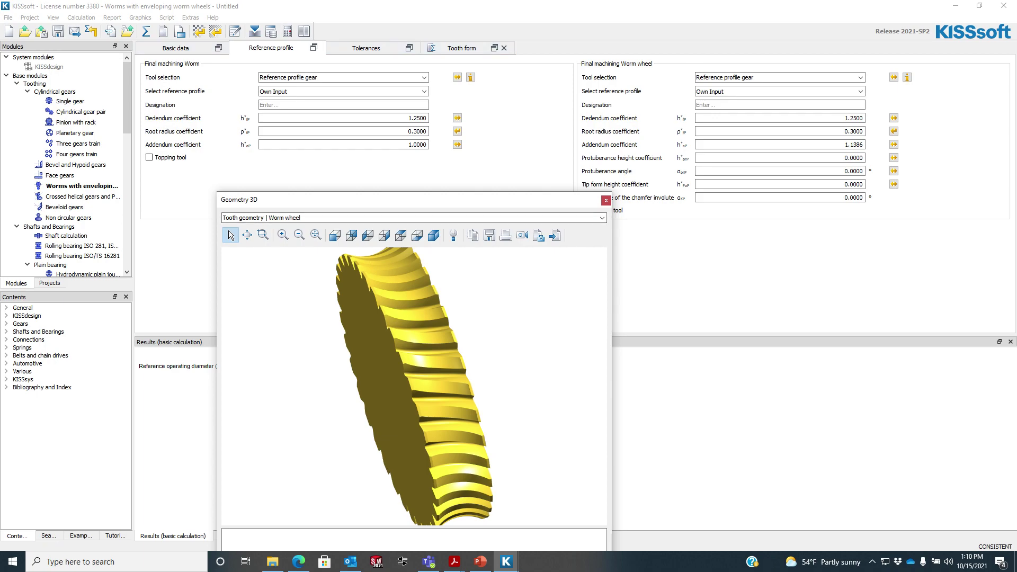
Step: Set the worm wheel's throat radius to 1.00 in in the geometry details, rerun the calculation, and inspect the 3D wheel
click(175, 48)
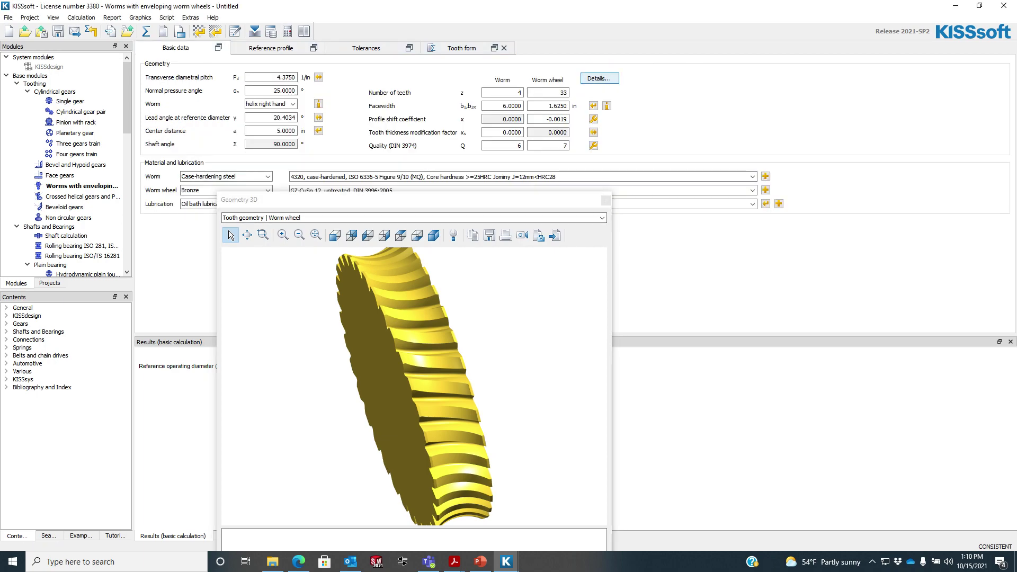
click(599, 79)
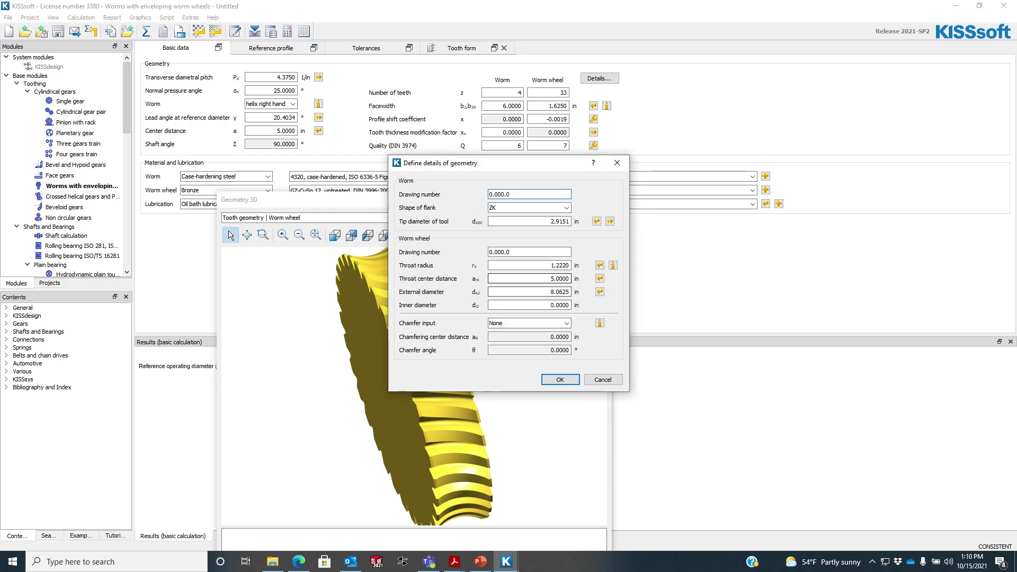
double_click(562, 266)
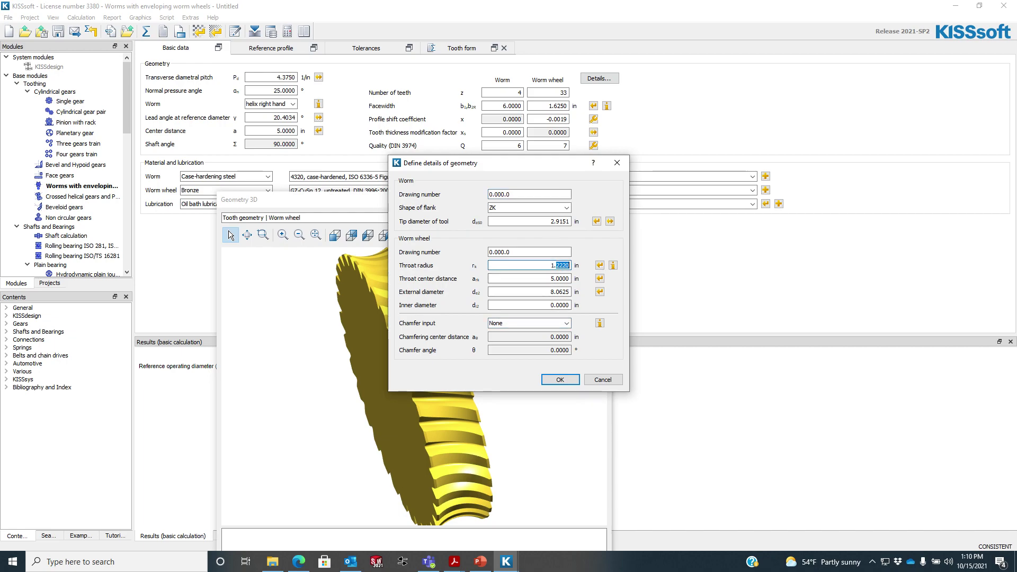
text(00)
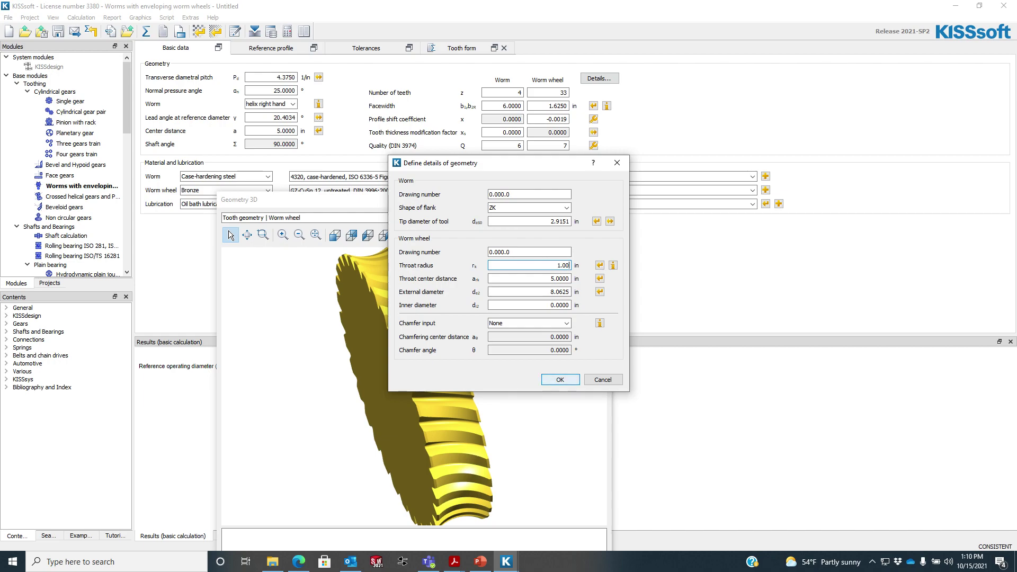
click(560, 380)
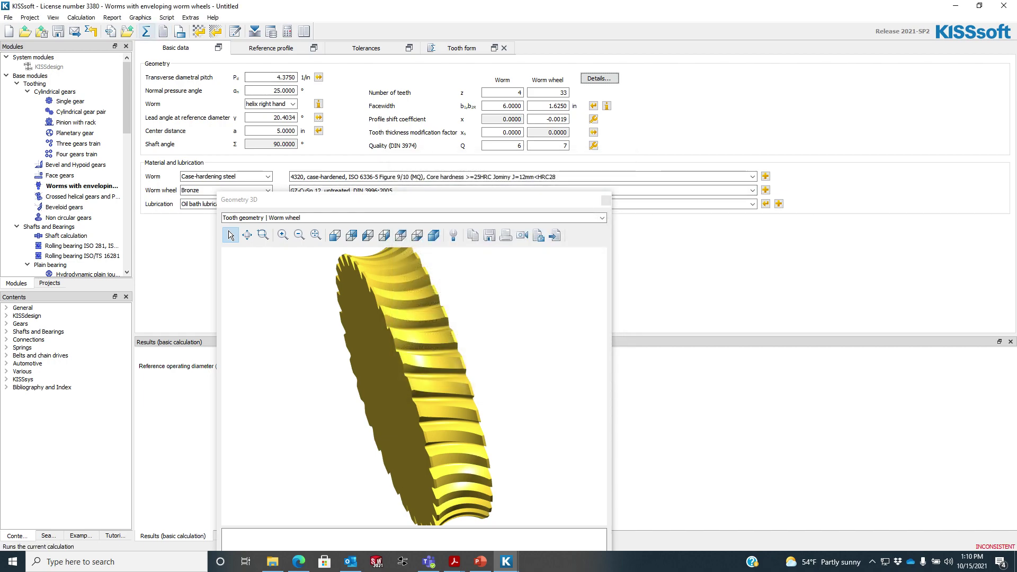
key(Return)
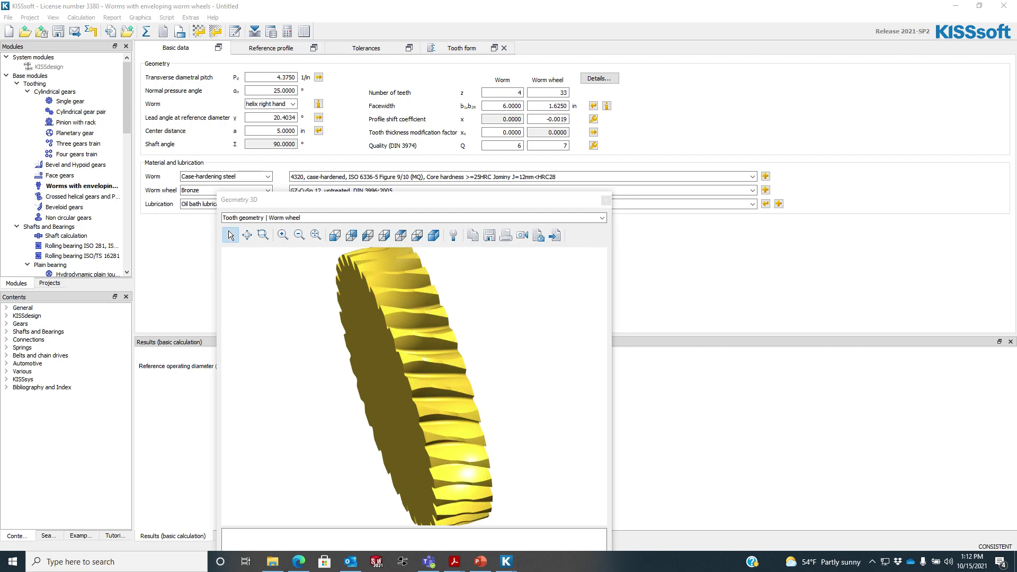
mouse_move(413, 387)
mouse_down()
mouse_move(442, 382)
mouse_move(382, 384)
mouse_move(424, 387)
mouse_up()
scroll(413, 387, down, 3)
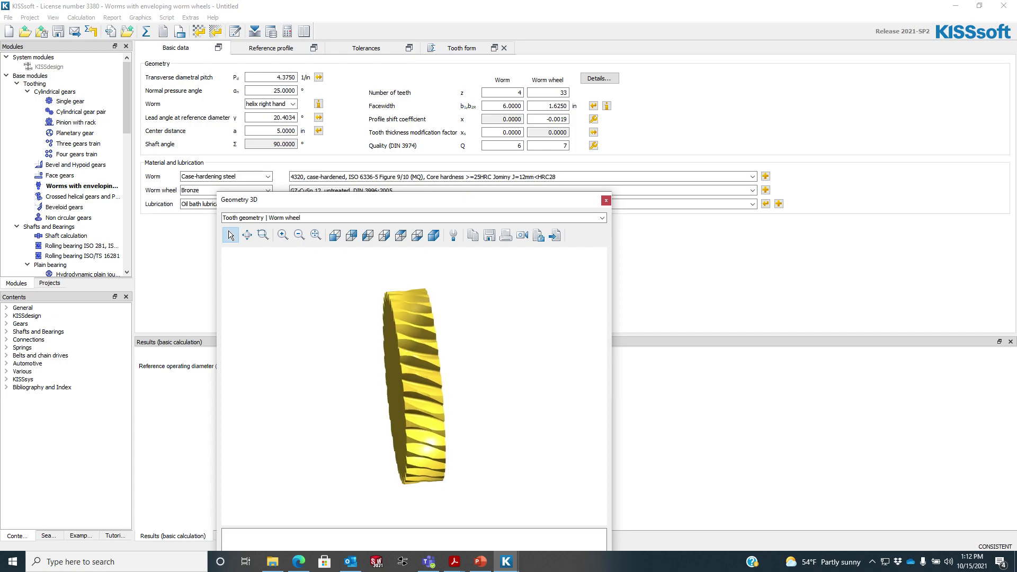
Step: Turn the 3D worm wheel to show its face, and display the pair's 2D meshing in an enlarged window
scroll(414, 386, up, 3)
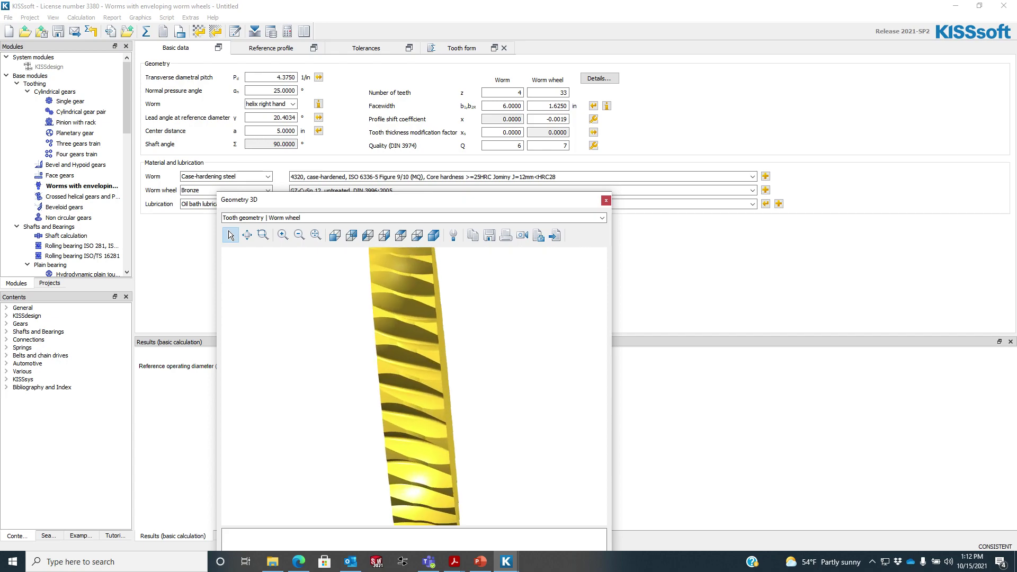
drag(413, 387, 453, 392)
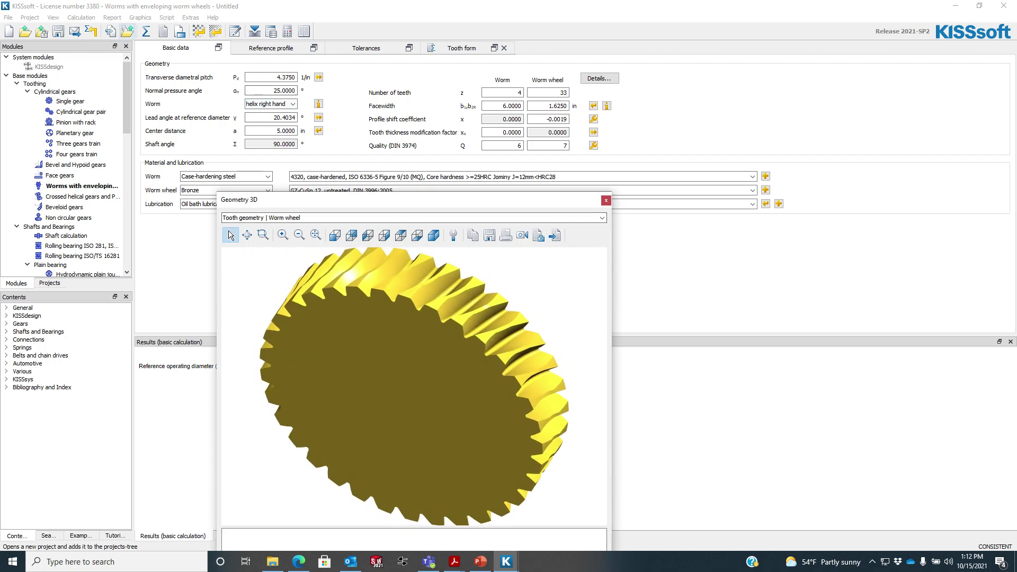
click(81, 17)
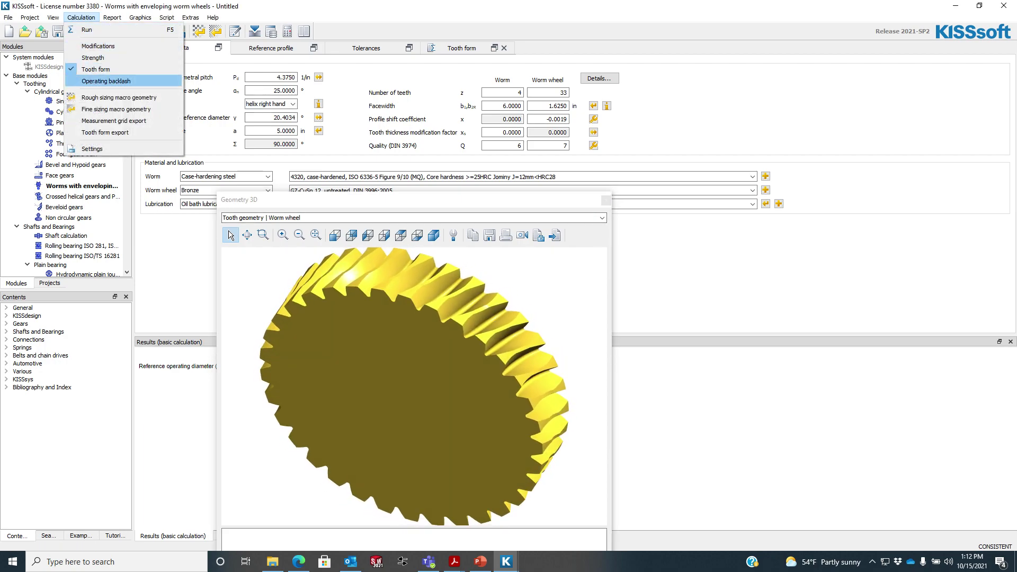
mouse_move(141, 17)
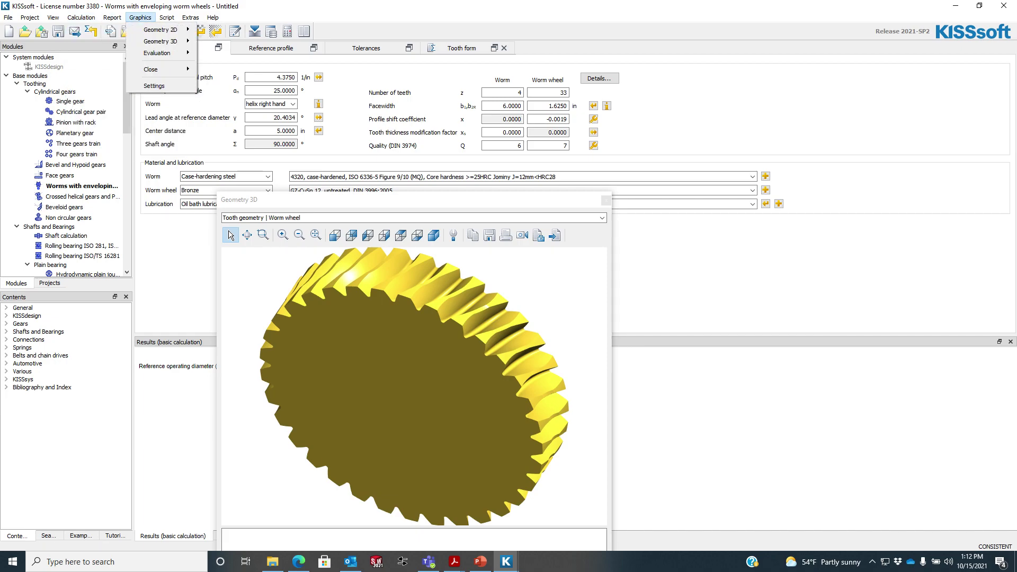
click(217, 30)
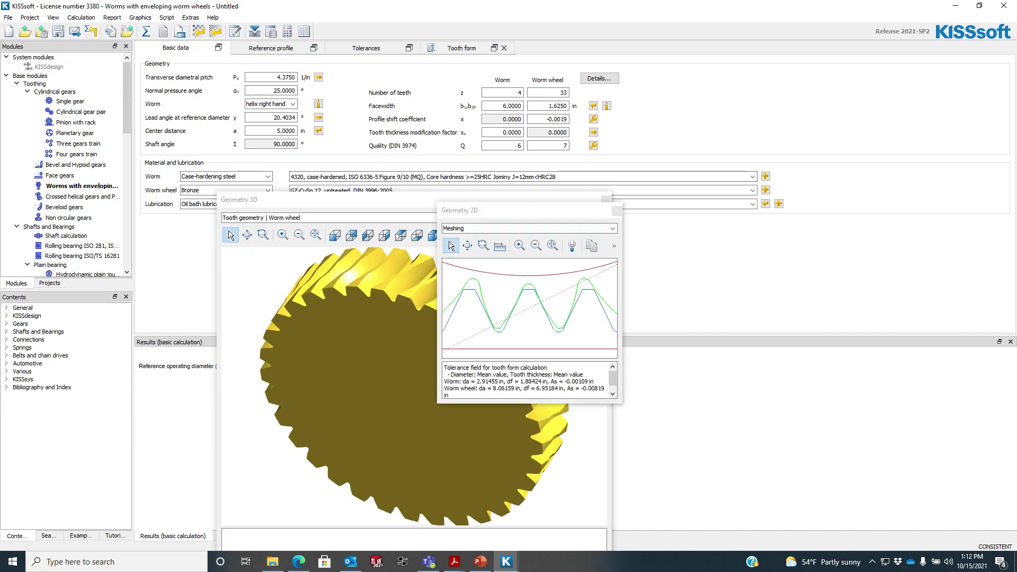
drag(438, 402, 190, 567)
scroll(347, 360, up, 3)
scroll(347, 360, up, 1)
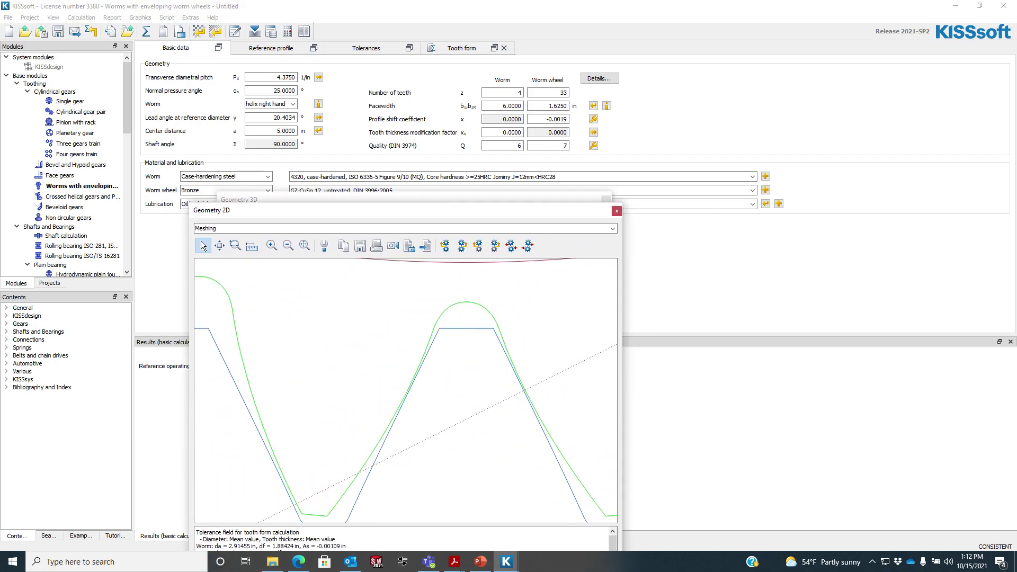
scroll(347, 360, down, 5)
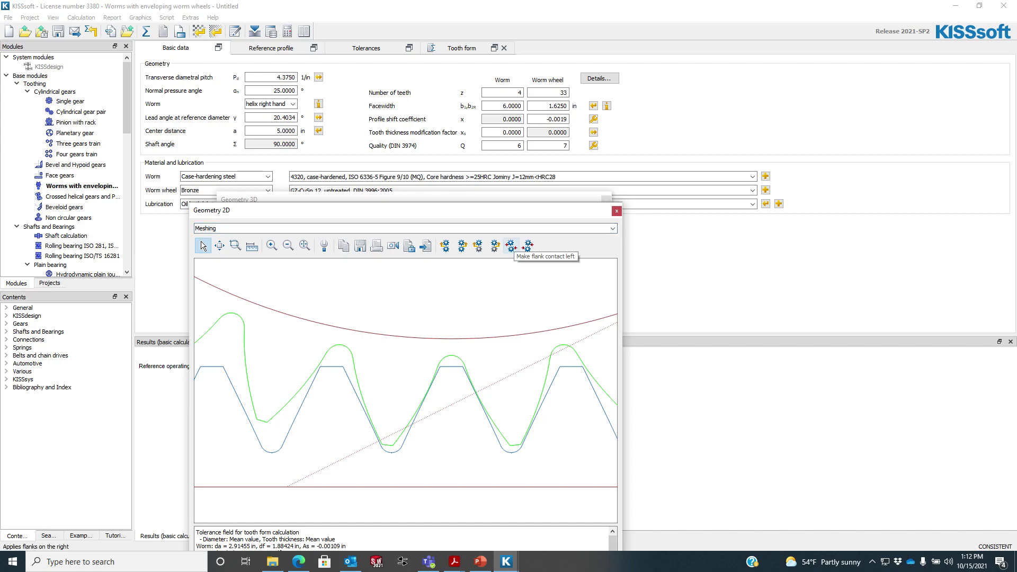
Step: Bring the meshing teeth into flank contact on one side and then the other, and examine the tooth contact closely
click(510, 246)
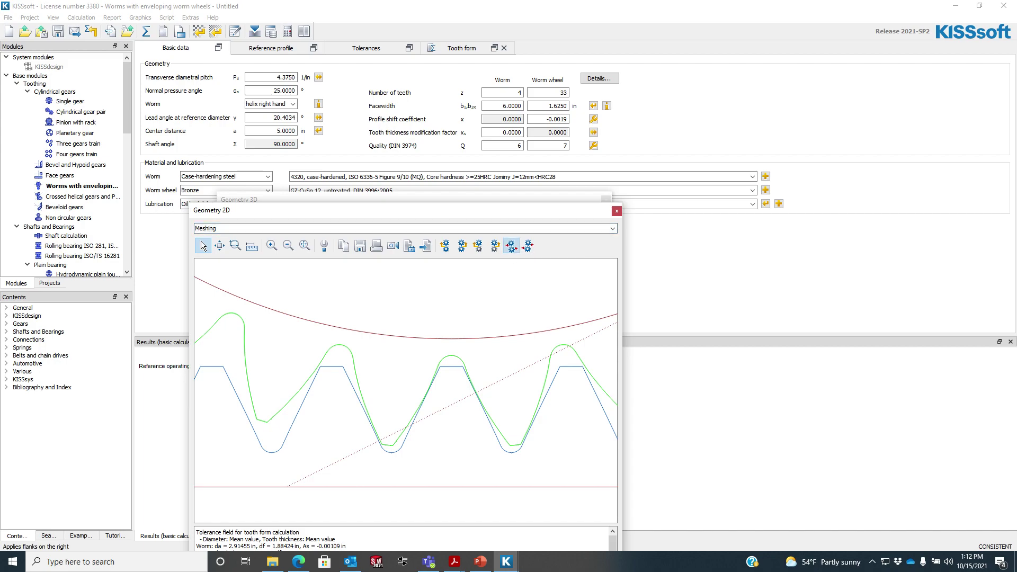
click(528, 245)
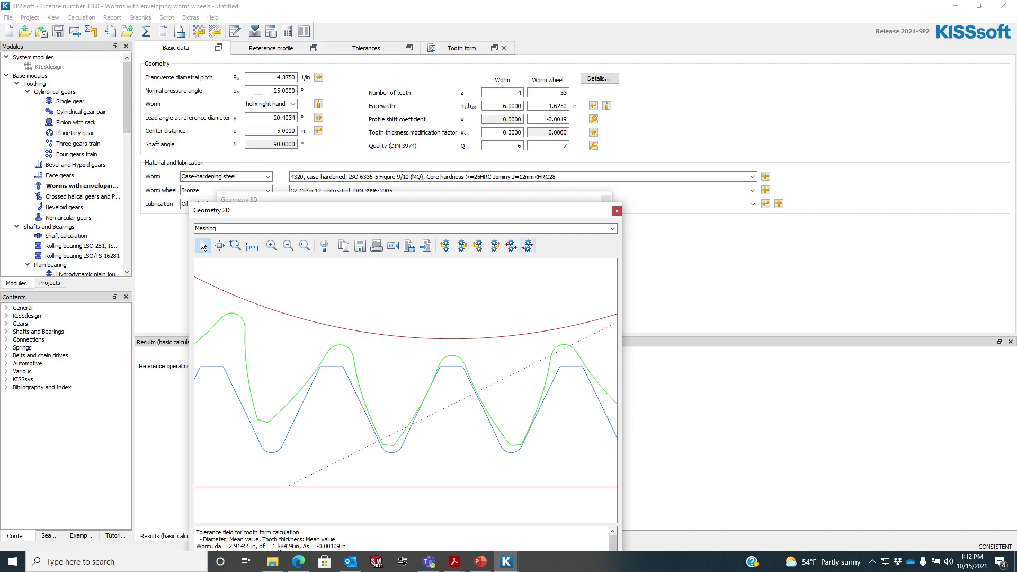
click(527, 246)
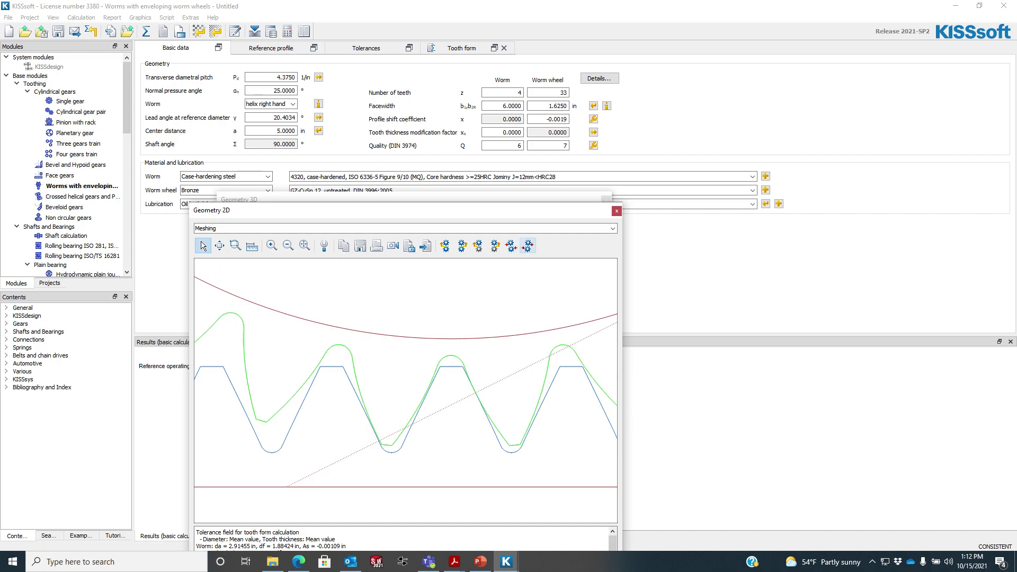
scroll(473, 403, up, 3)
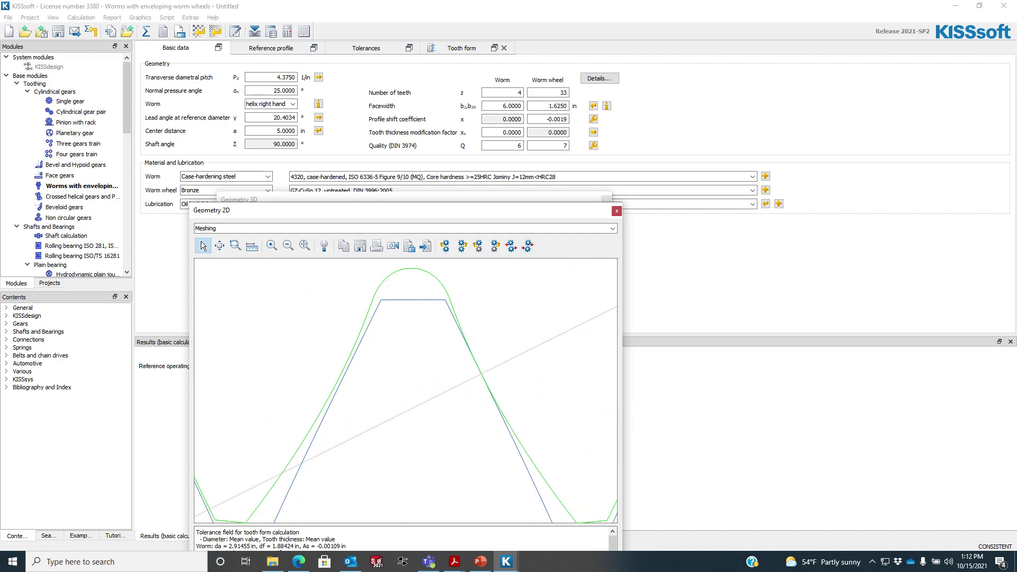
scroll(481, 374, down, 3)
scroll(477, 384, down, 2)
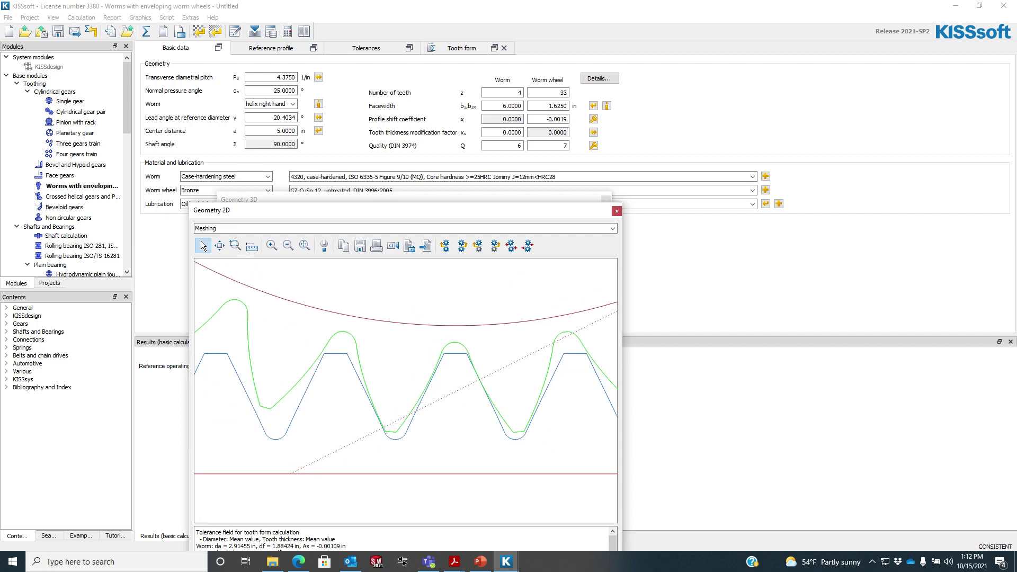
Step: Dock the Geometry 2D and Geometry 3D windows one above the other beside the input data, giving the 2D meshing more height
drag(421, 210, 1001, 108)
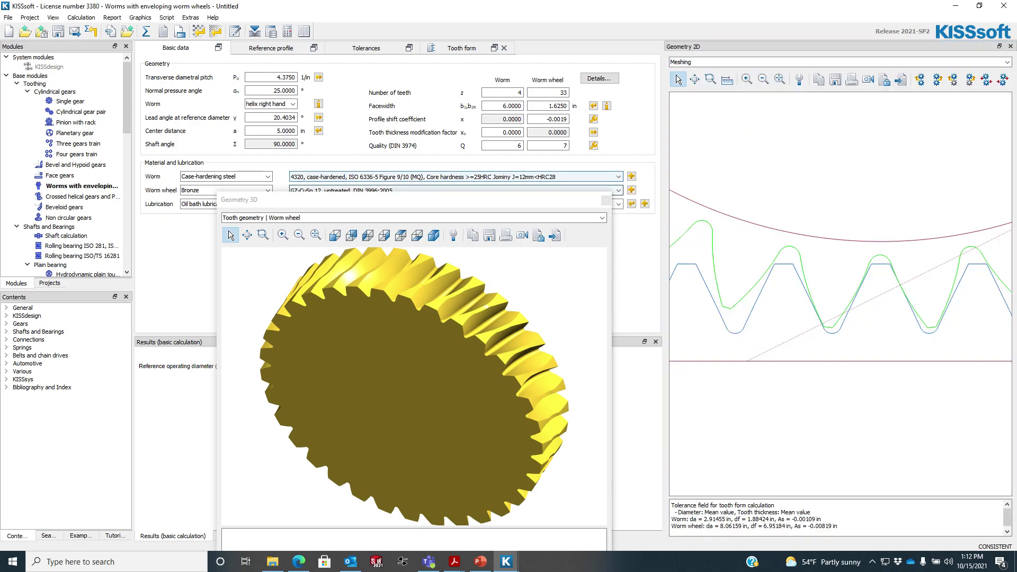
drag(407, 209, 873, 501)
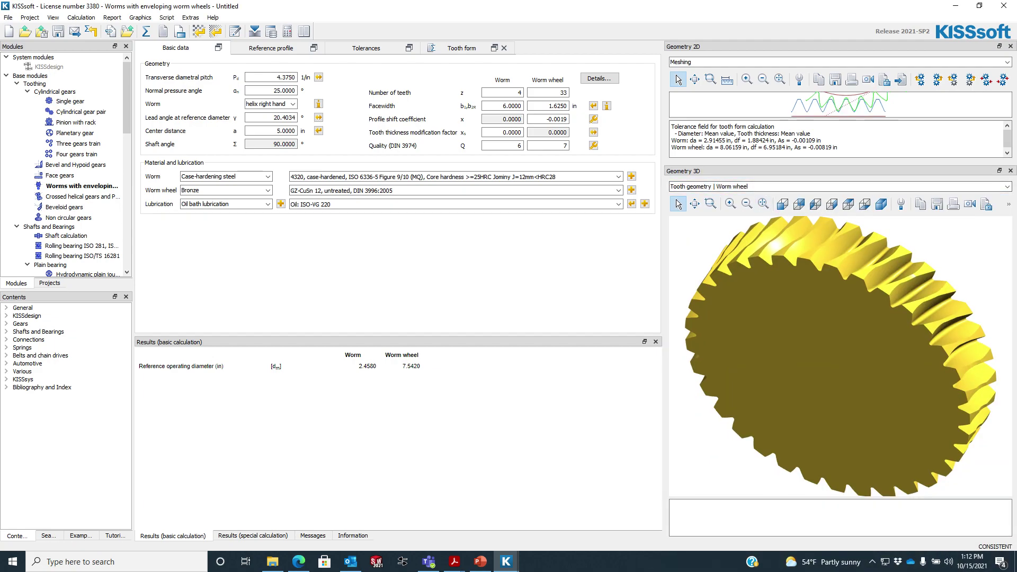
drag(841, 165, 841, 277)
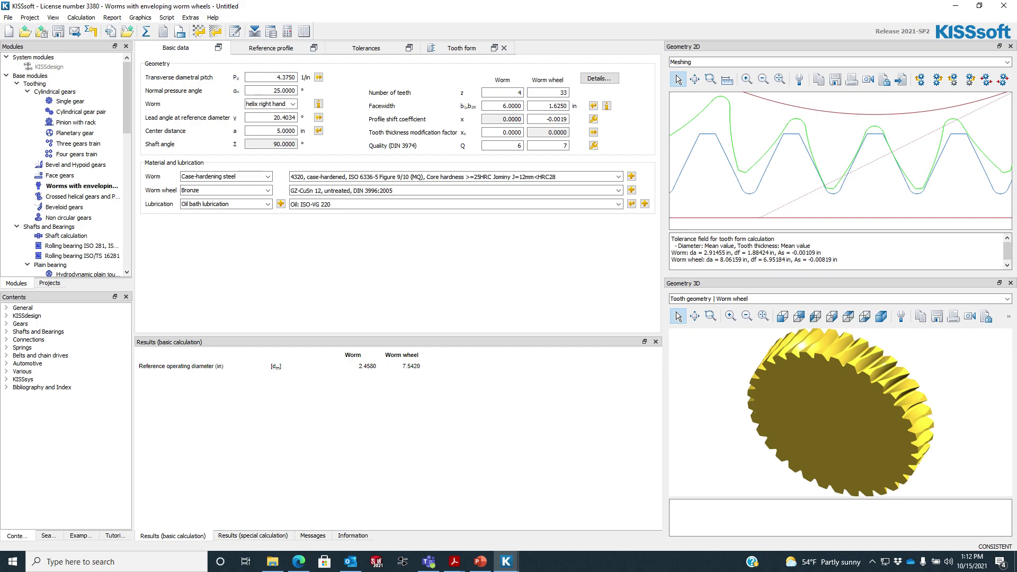
Step: Add a tip rounding with a radius of 0.015 in to the worm in the modifications and recalculate, acknowledging the warning
scroll(789, 138, up, 6)
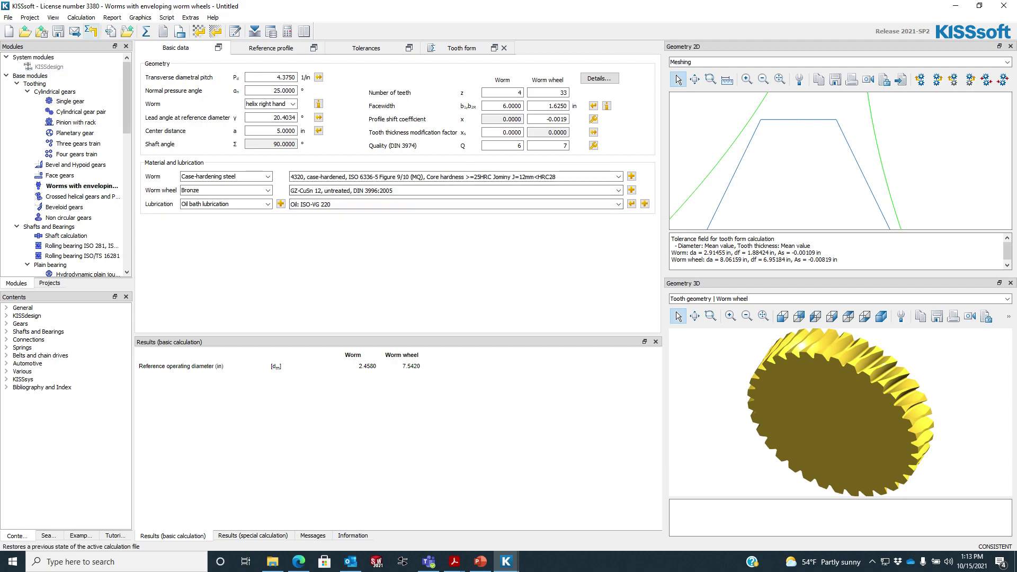
click(81, 18)
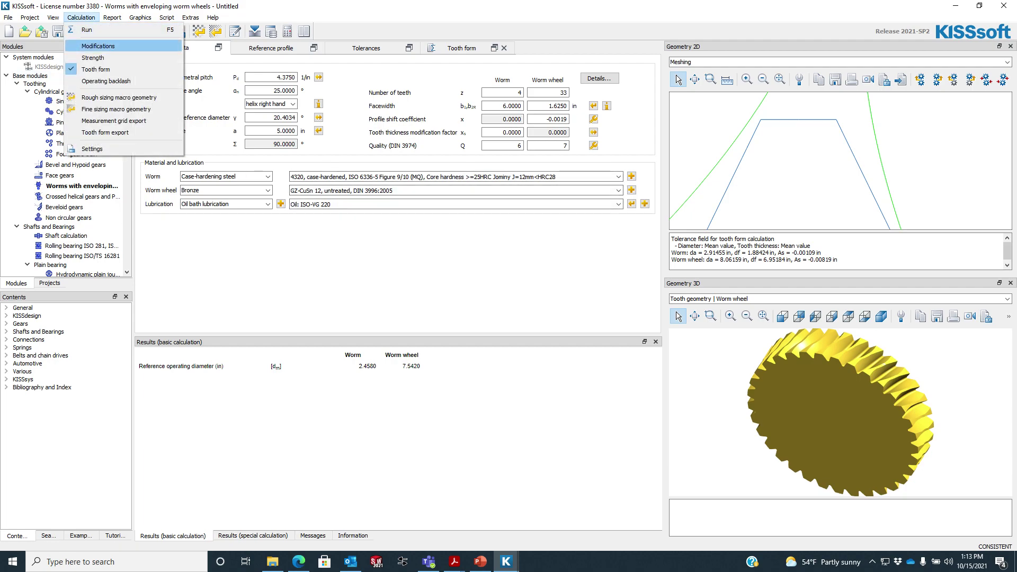
click(98, 46)
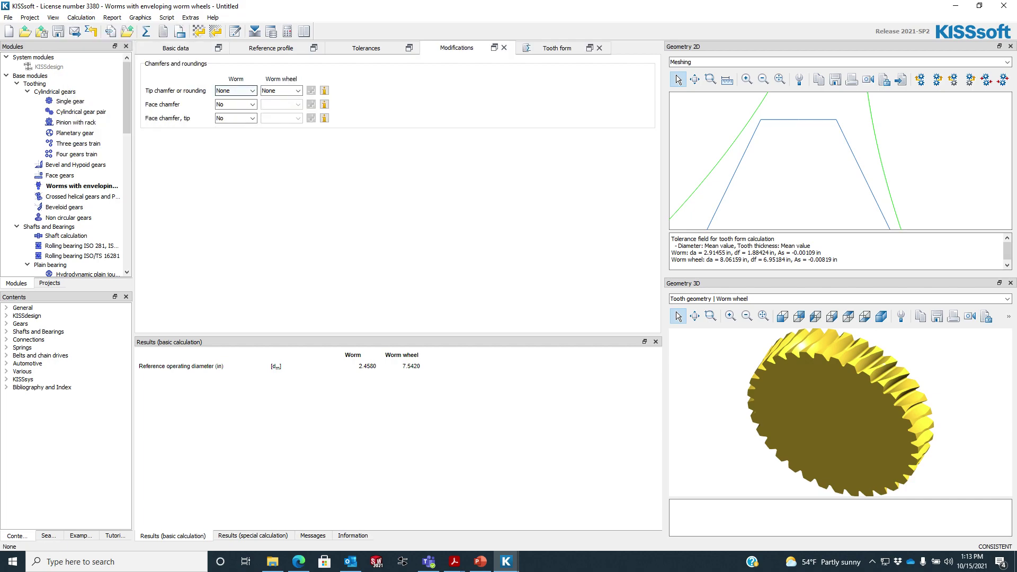
click(245, 91)
click(227, 113)
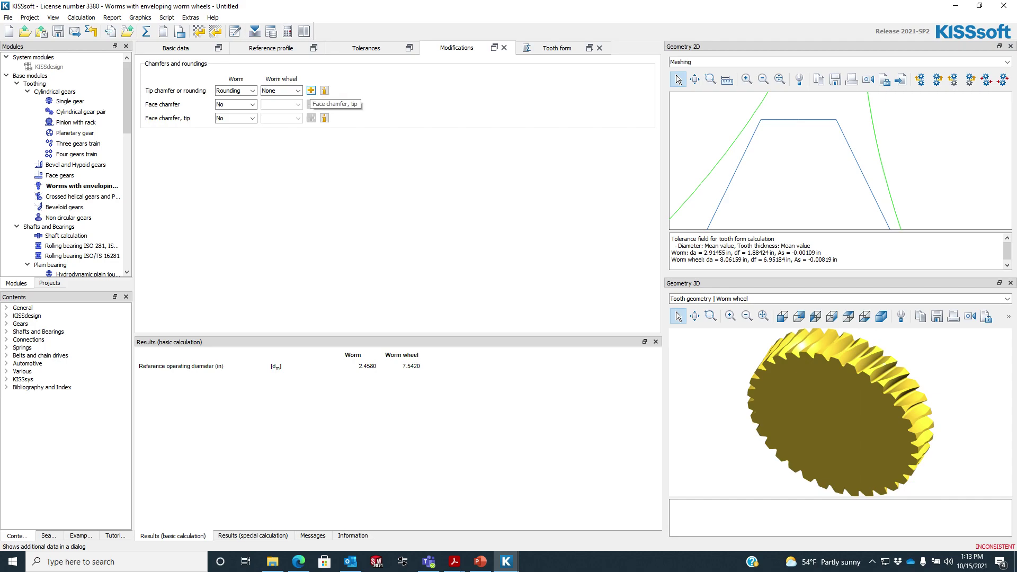
click(311, 91)
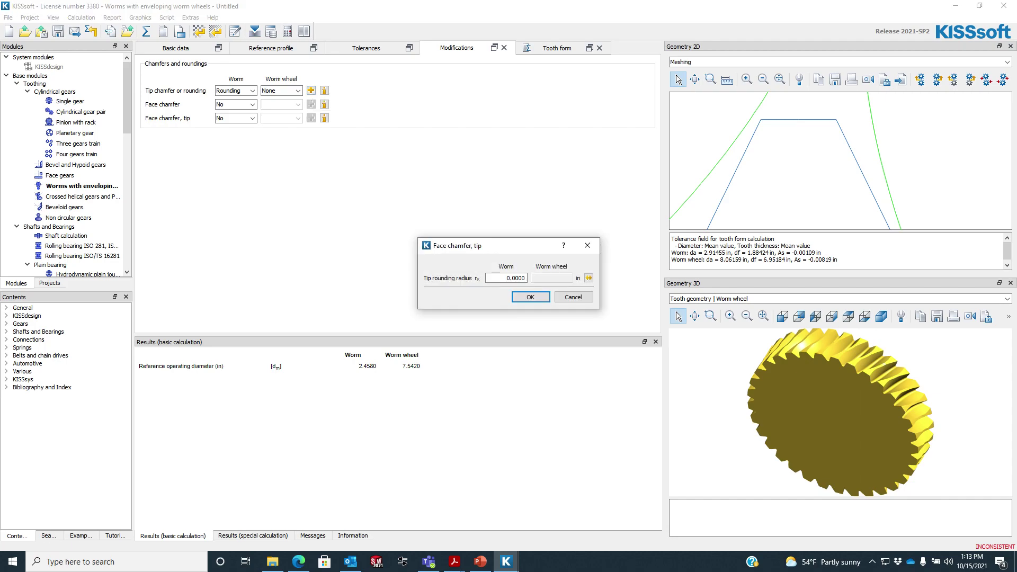
drag(525, 278, 505, 278)
text(0.015)
click(531, 297)
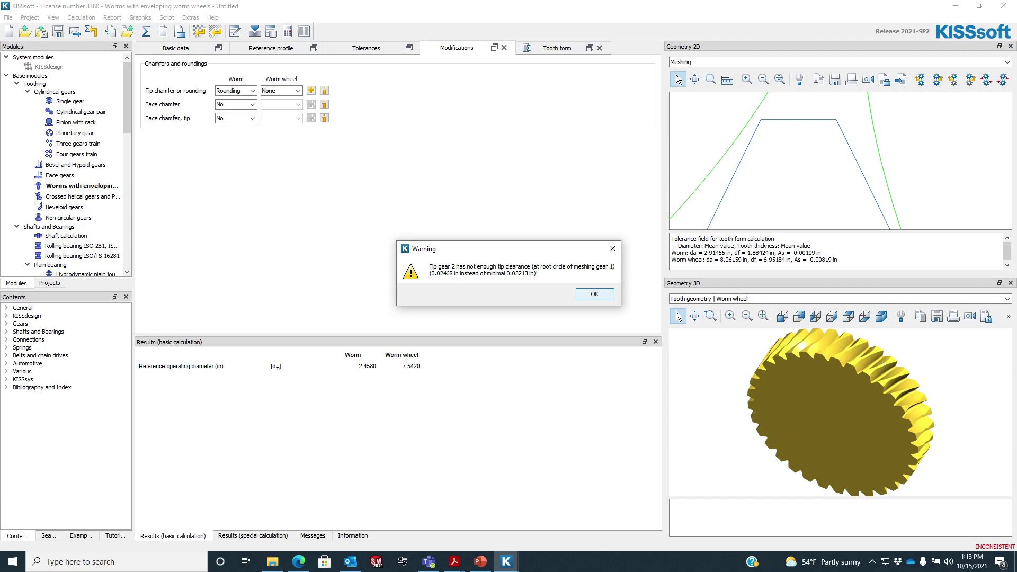
key(Return)
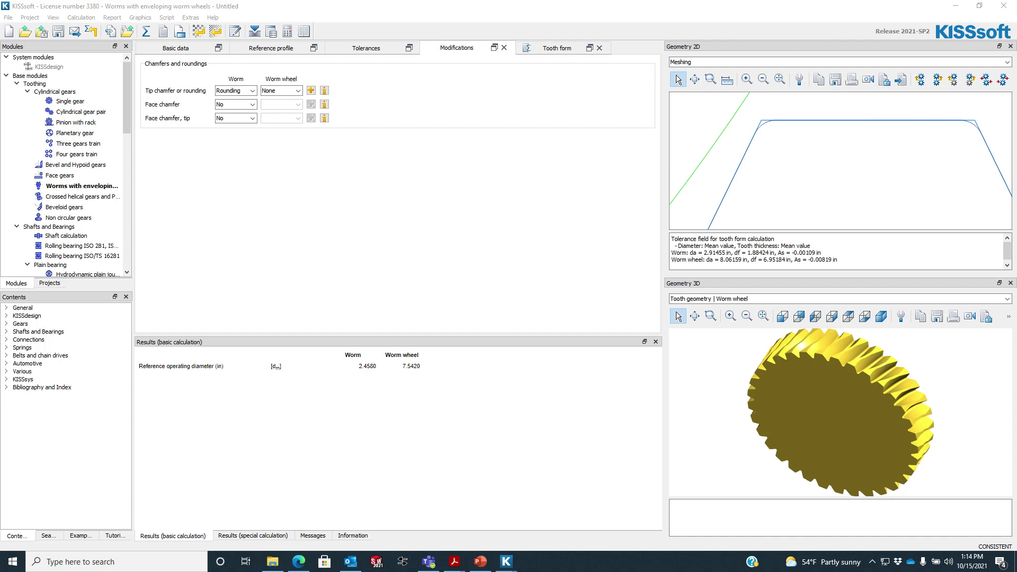
Step: Undock and enlarge the Geometry 2D window, and hide the worm's automatic final machining tooth form in the graphic properties
drag(900, 46, 374, 12)
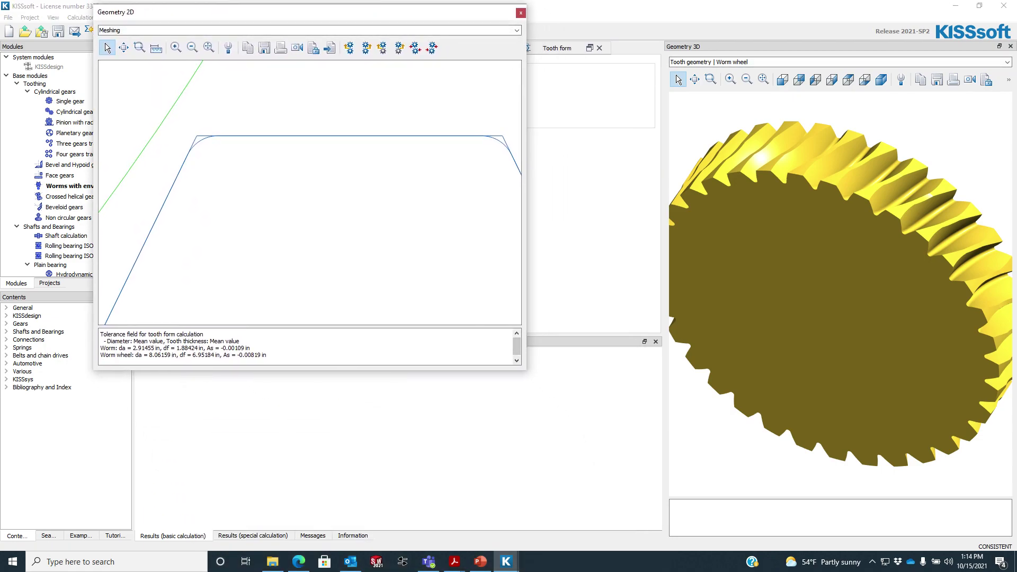
drag(526, 369, 786, 533)
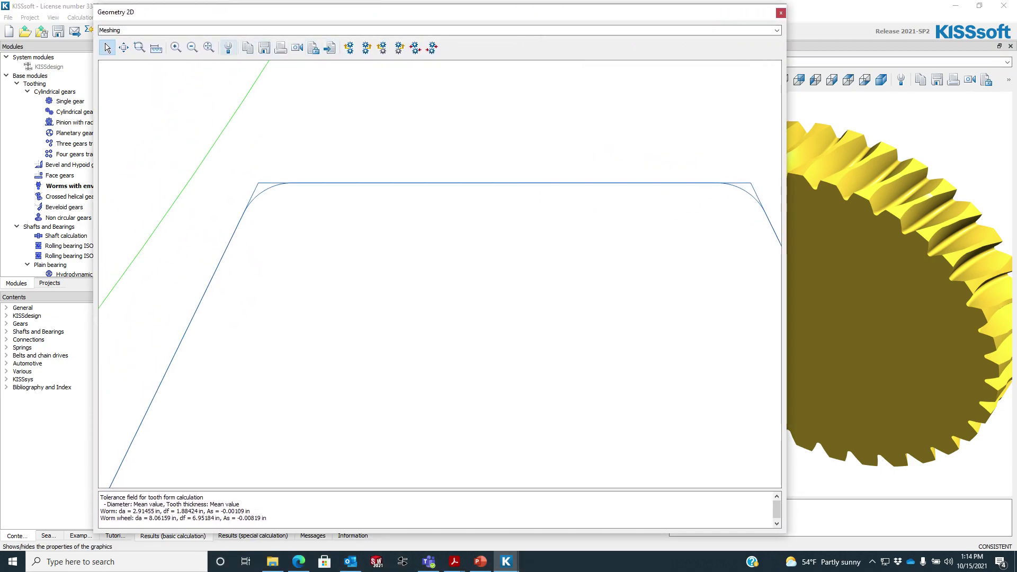
click(229, 48)
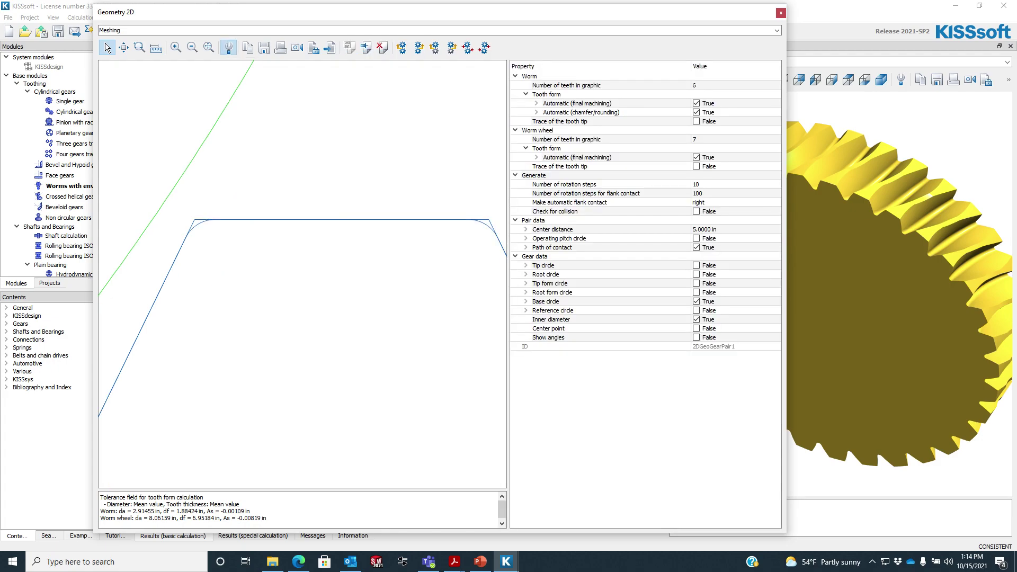
click(696, 103)
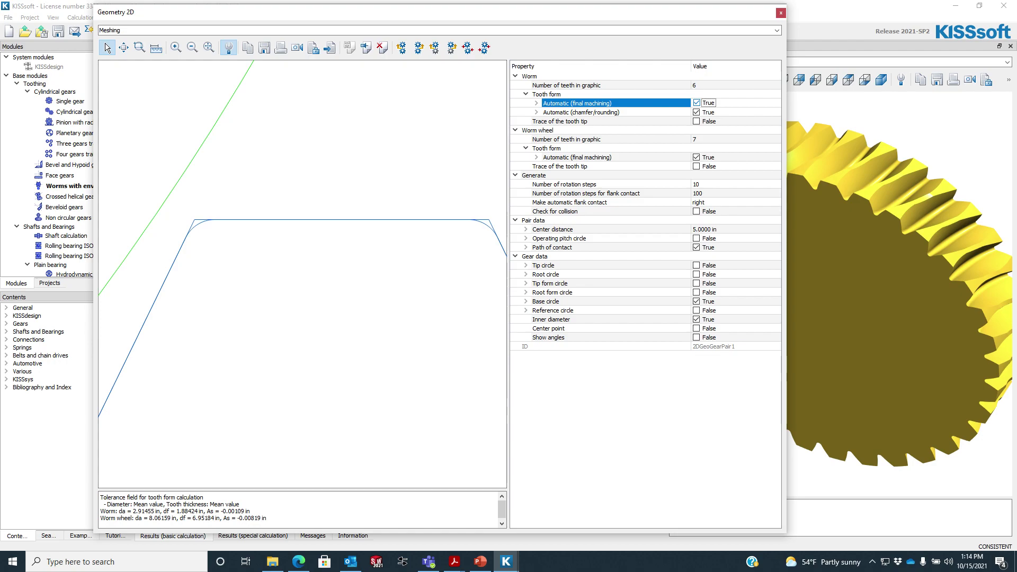
click(696, 103)
scroll(397, 317, down, 9)
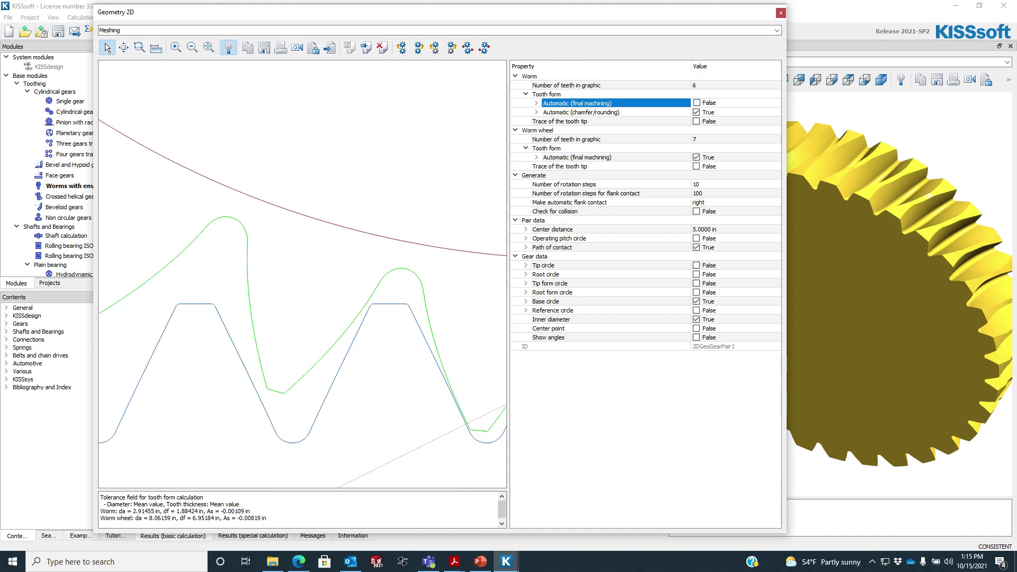
right_click(405, 355)
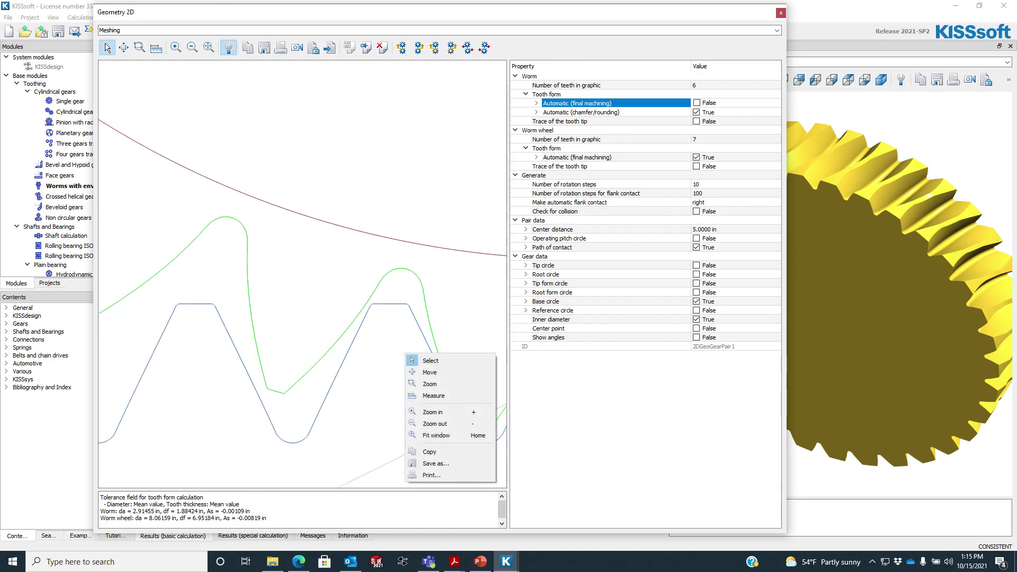
click(228, 48)
Step: Center the meshing teeth in the enlarged 2D view, examine the worm's rounded tips, and return to selection mode
scroll(483, 367, down, 7)
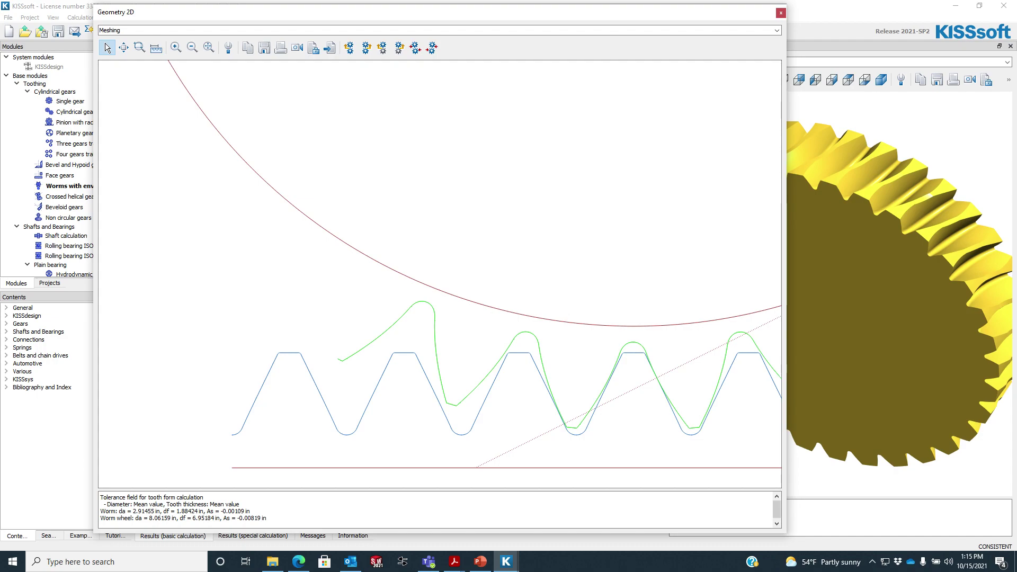
right_click(594, 418)
click(617, 437)
mouse_move(617, 436)
mouse_down()
mouse_move(481, 344)
mouse_move(405, 341)
mouse_up()
right_click(443, 426)
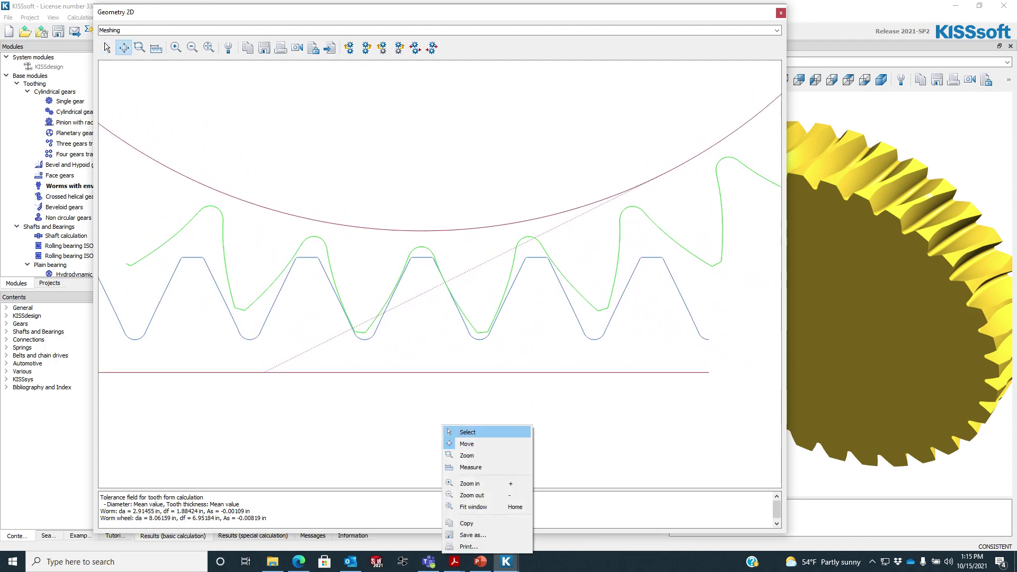
click(468, 431)
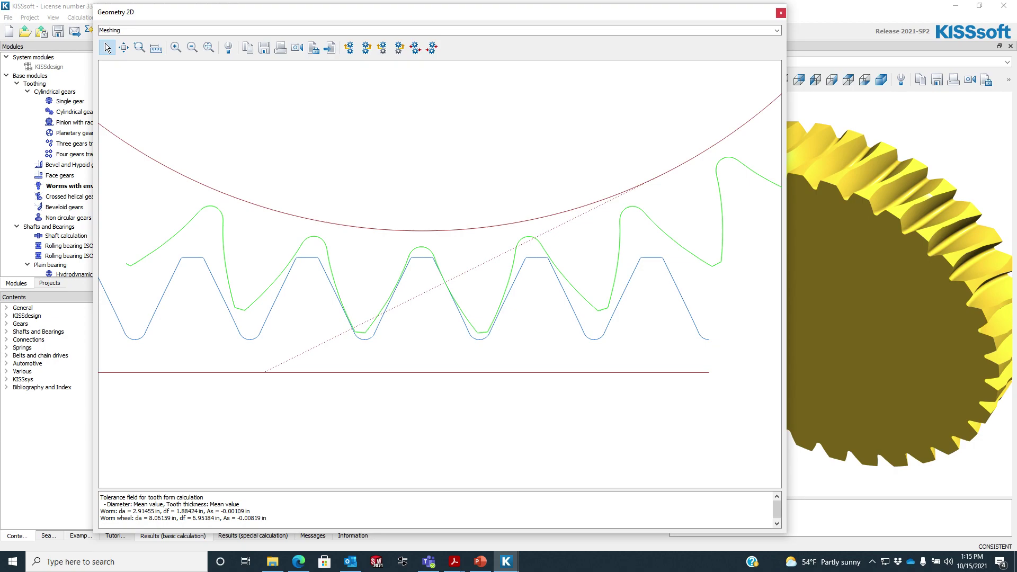
Step: Close the Geometry 2D window, rotate the 3D worm wheel for a last look, and close the Geometry 3D window
click(781, 12)
drag(826, 227, 795, 259)
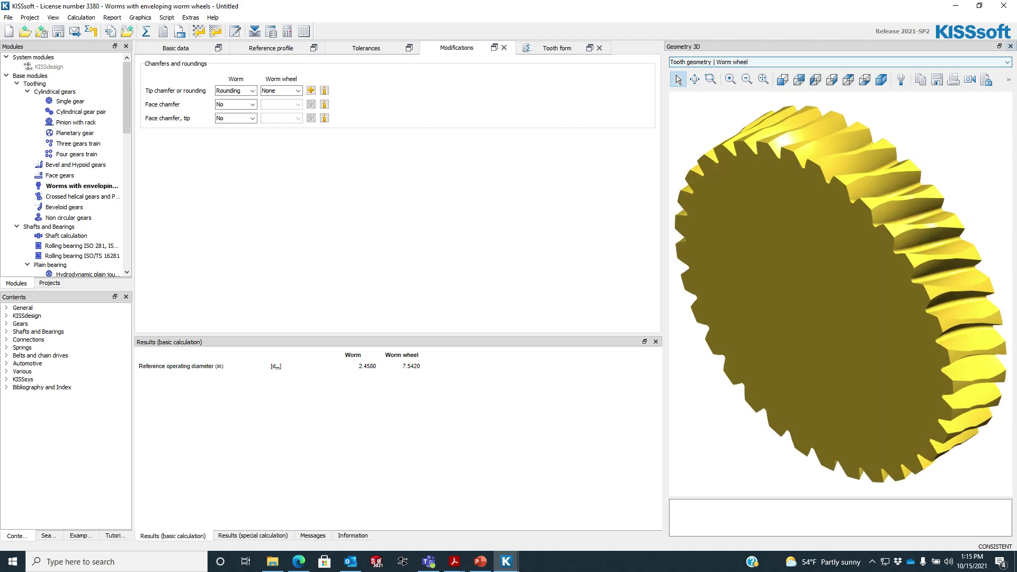
click(1011, 46)
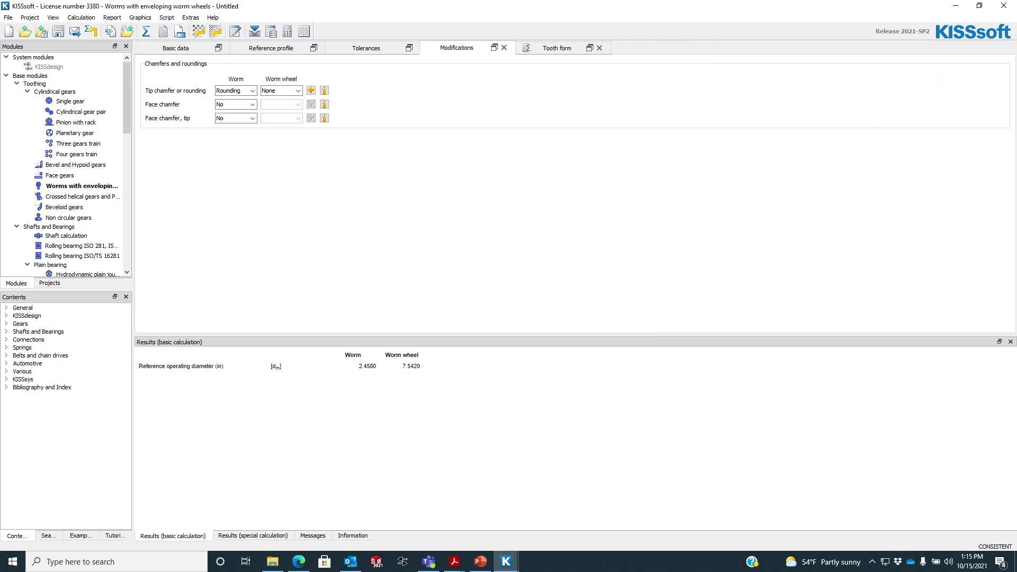
Step: Return to the basic data and generate the worm analysis report
click(175, 48)
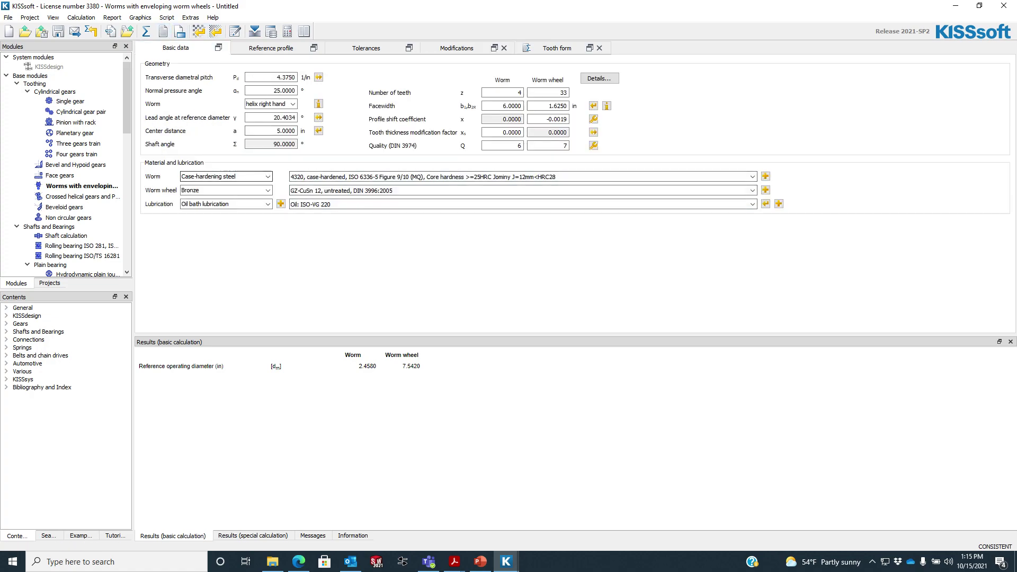
click(163, 32)
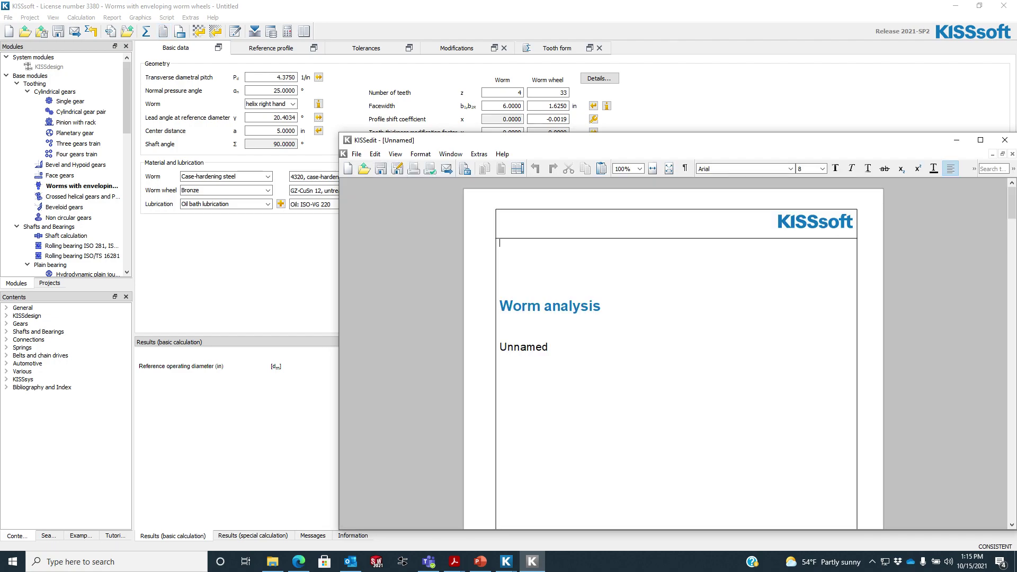
Step: Move the report window aside, check the report settings for data extent and units, and accept them
drag(653, 142, 494, 122)
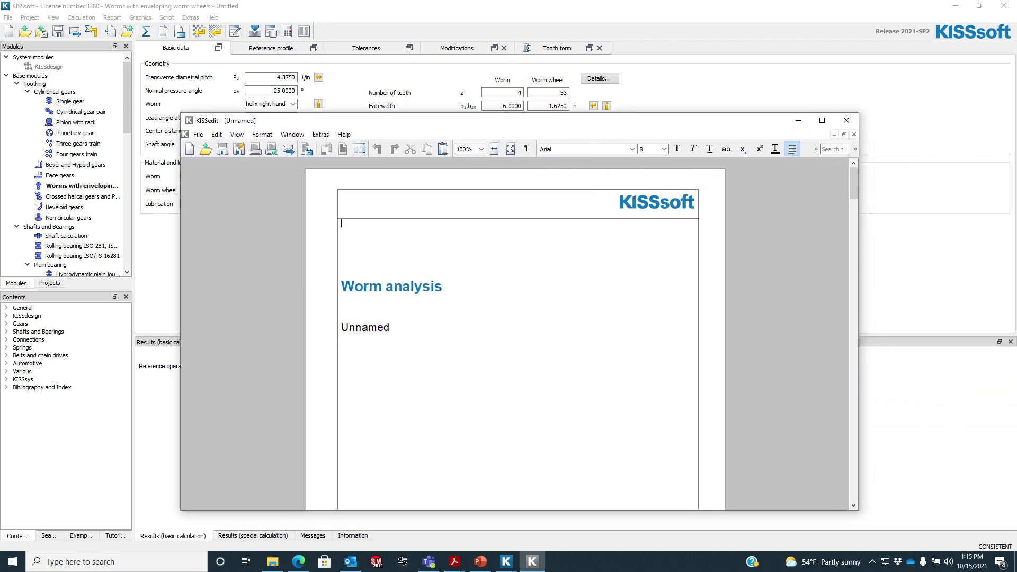
click(112, 17)
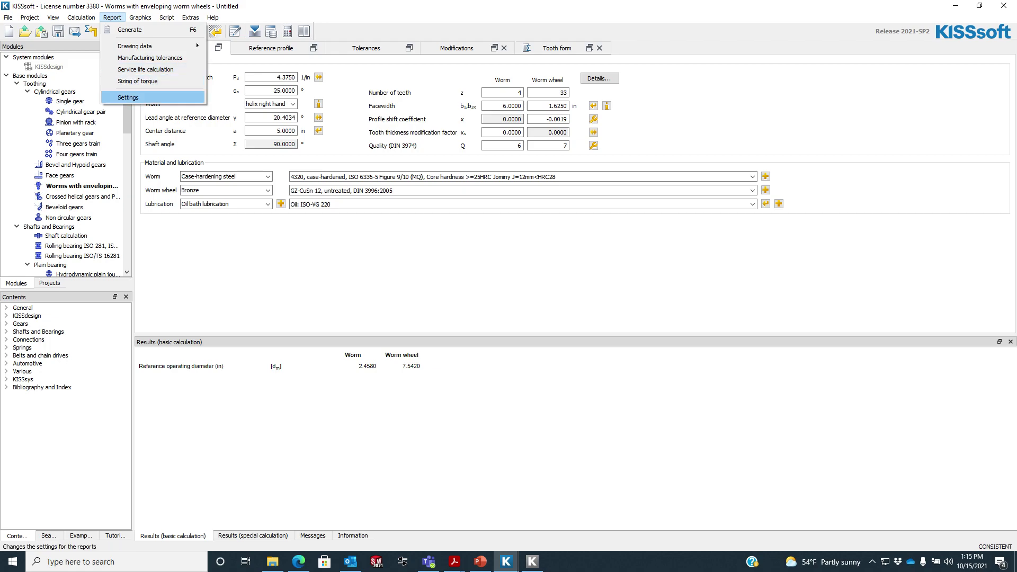
click(127, 97)
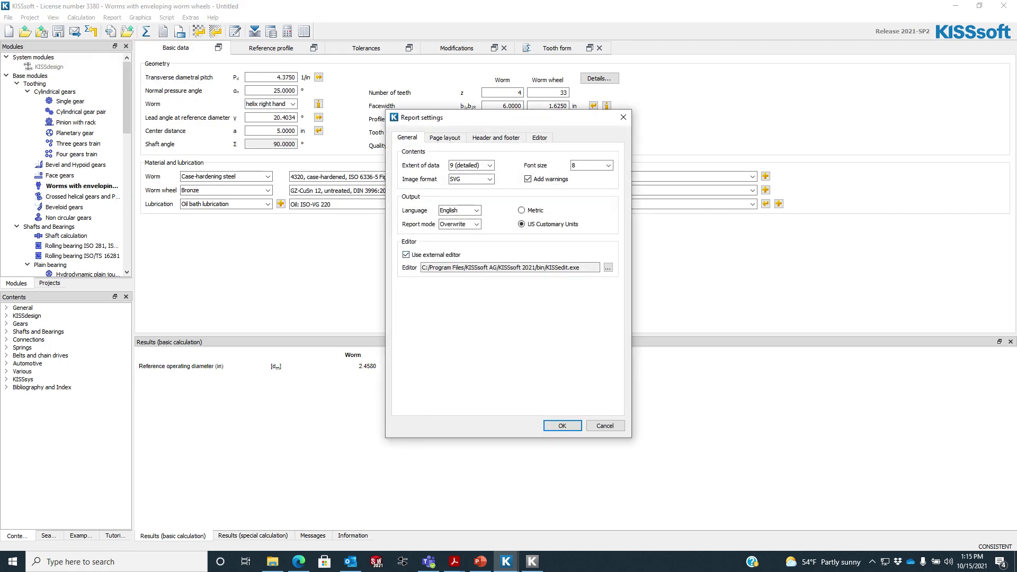
click(563, 426)
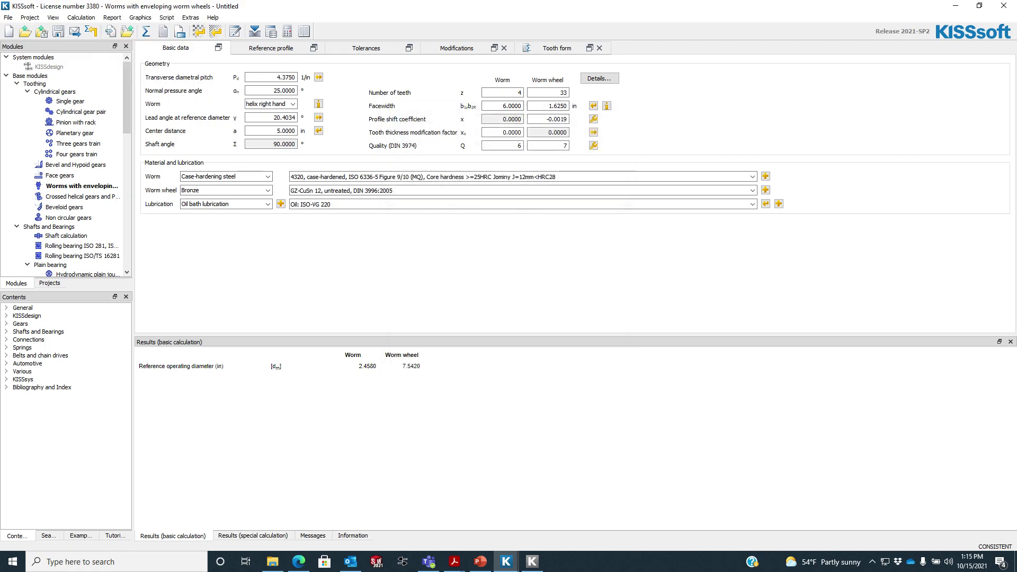
Step: Switch back to the KISSedit report, maximize it, and examine the messages, overview and tooth geometry sections
click(532, 562)
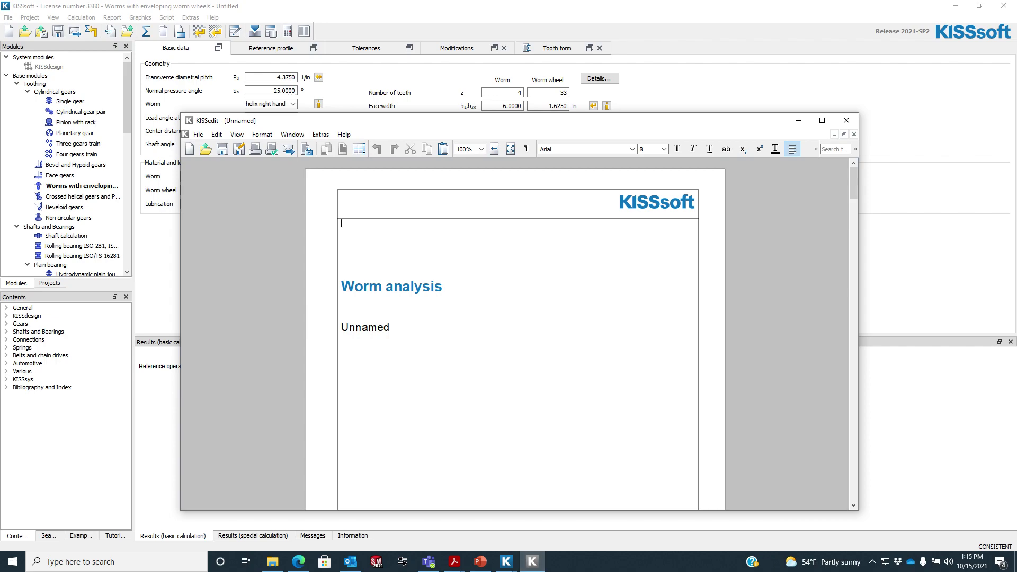
drag(697, 123, 597, 0)
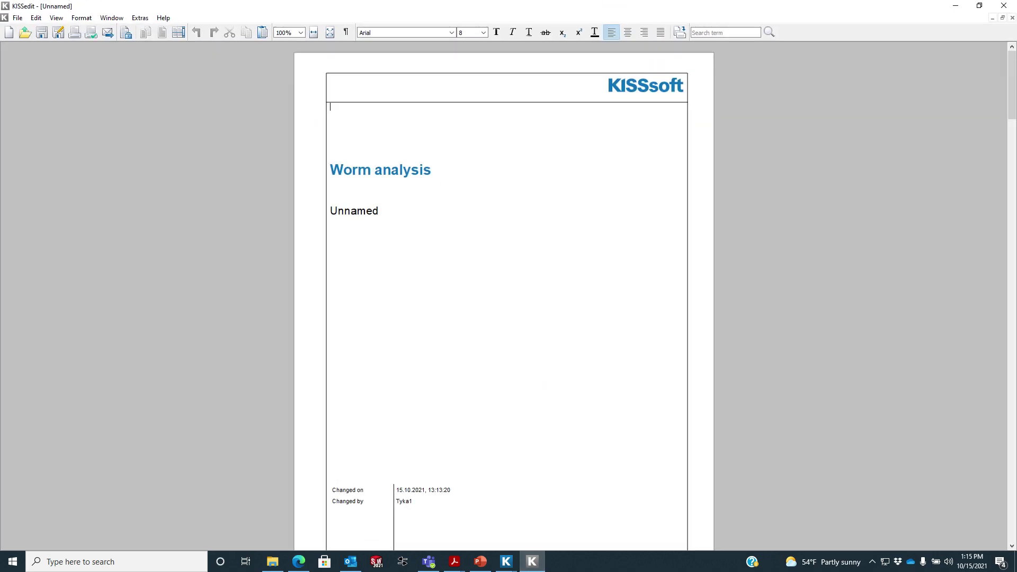
scroll(504, 297, down, 10)
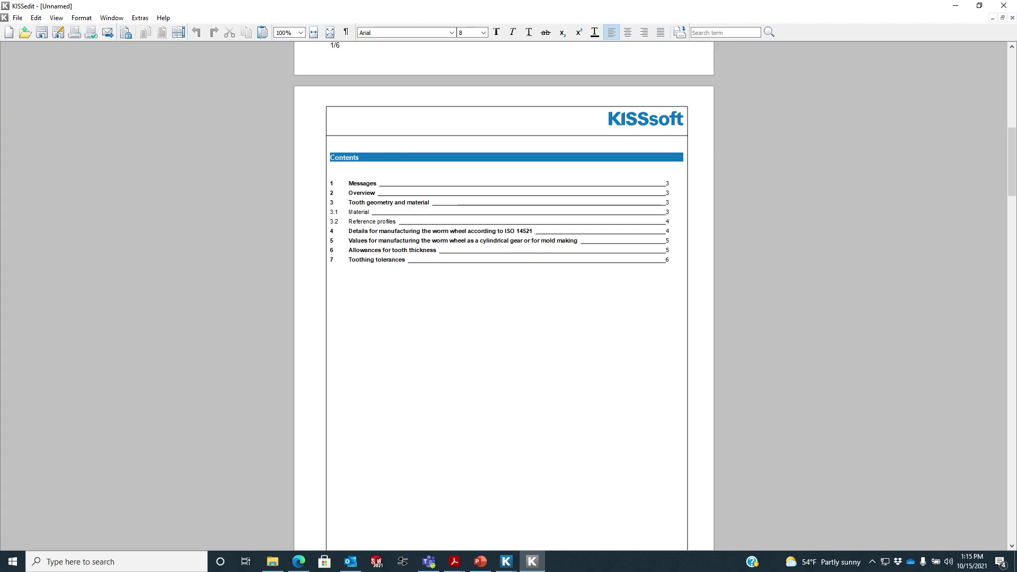
scroll(503, 296, down, 10)
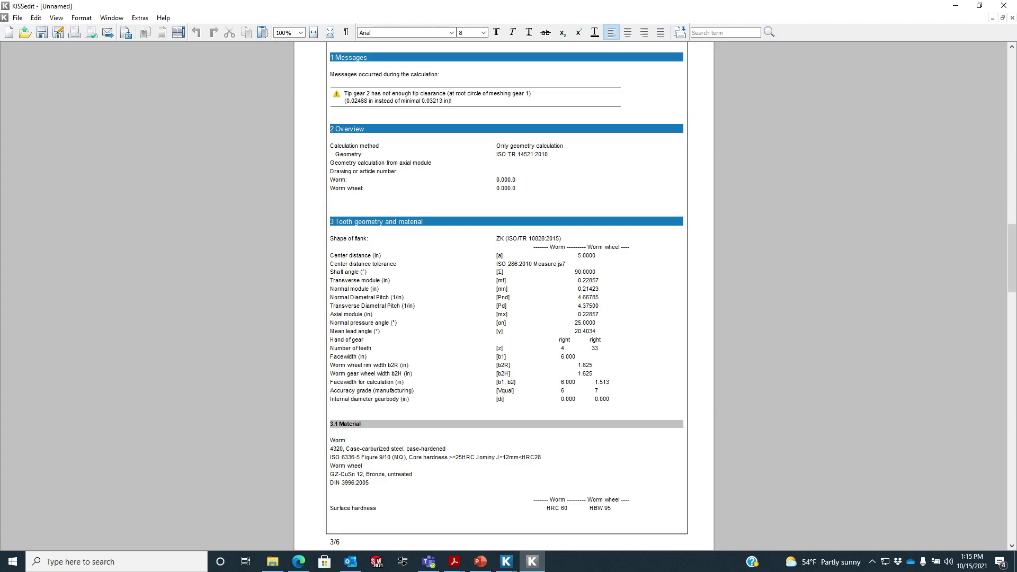
scroll(503, 296, up, 1)
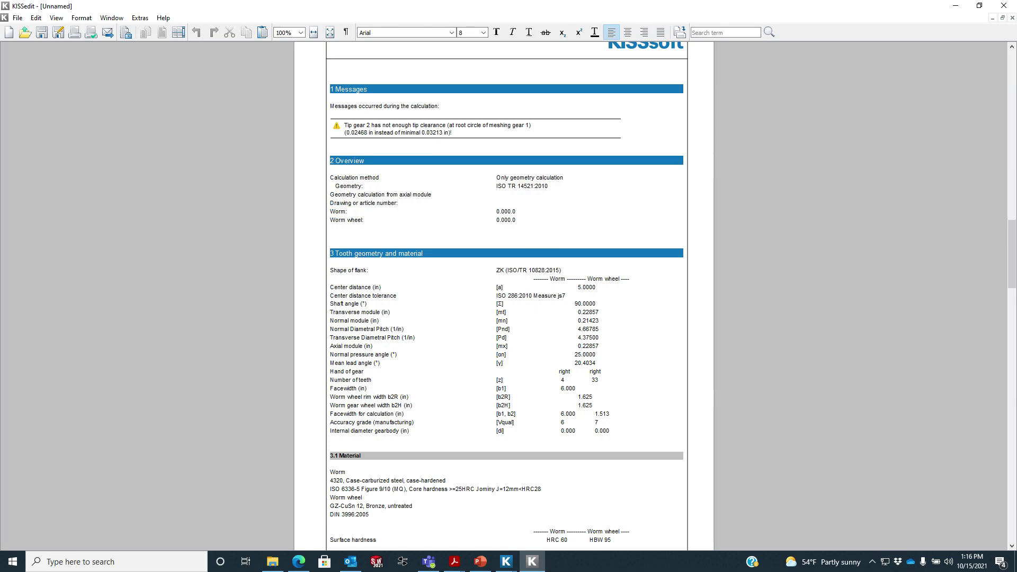
Step: Switch to KISSsoft, review the worm's shape of flank options in the geometry details with ZK selected, and cancel the dialog
click(506, 561)
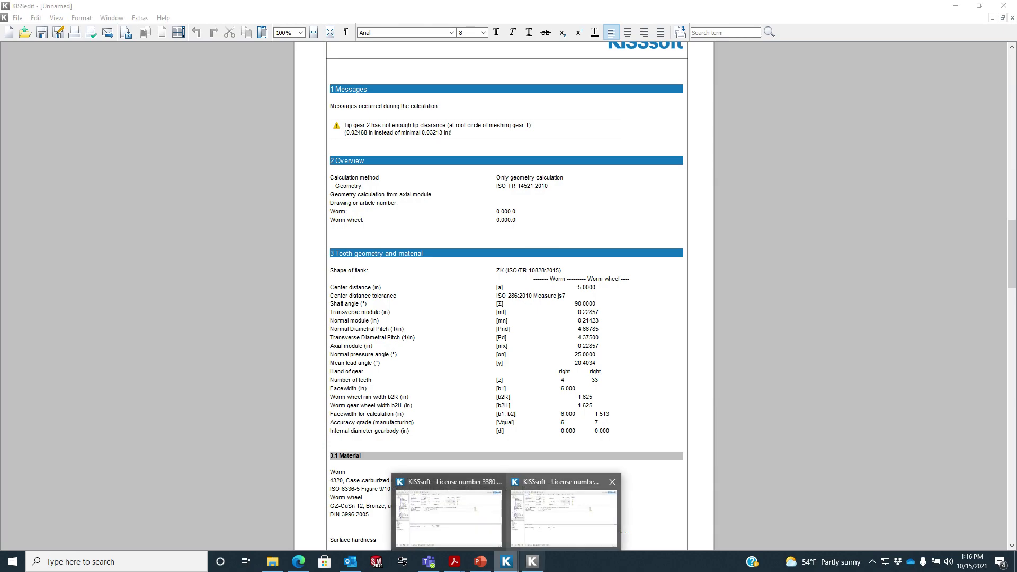
click(563, 516)
click(599, 79)
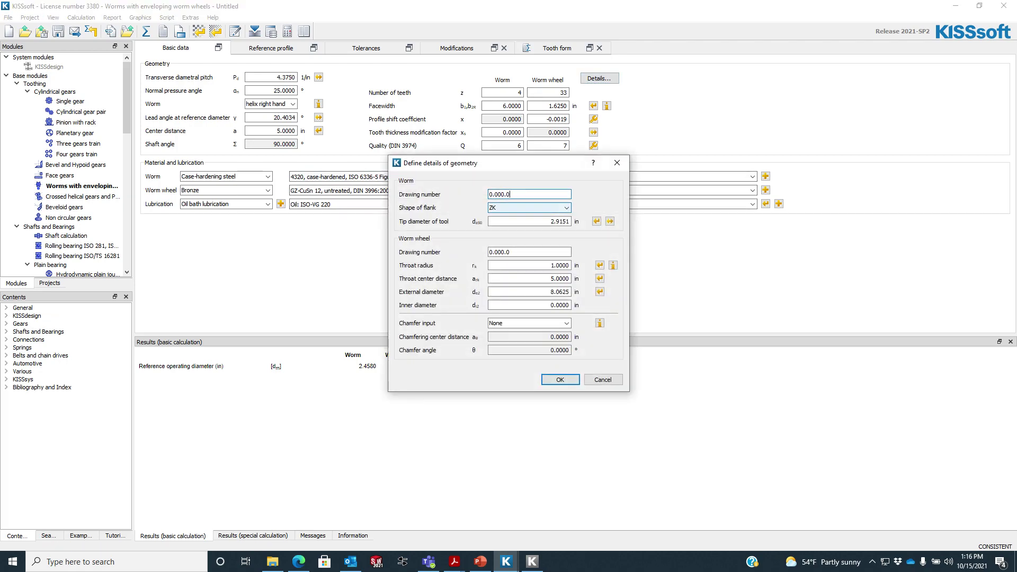
click(567, 208)
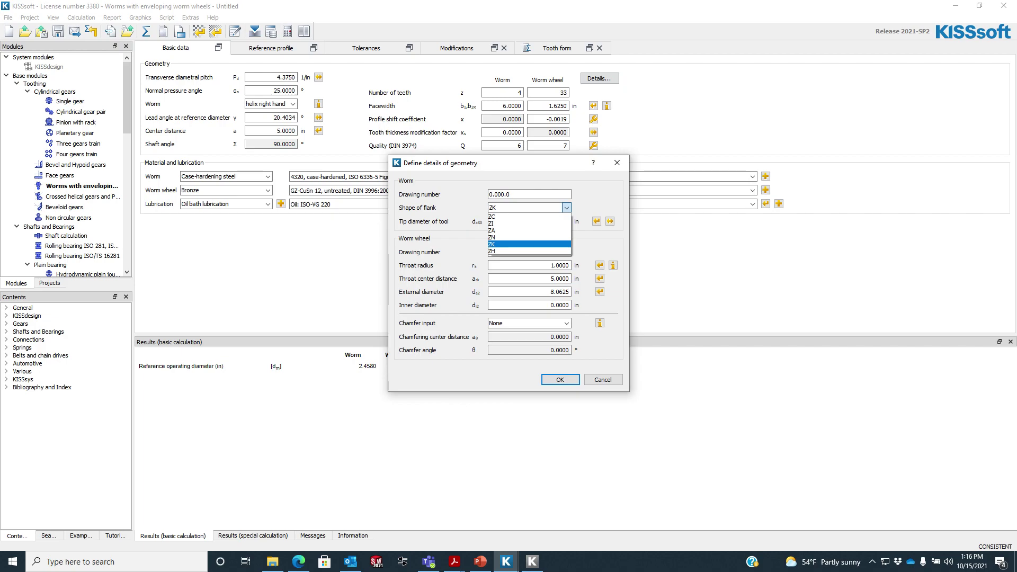
click(530, 244)
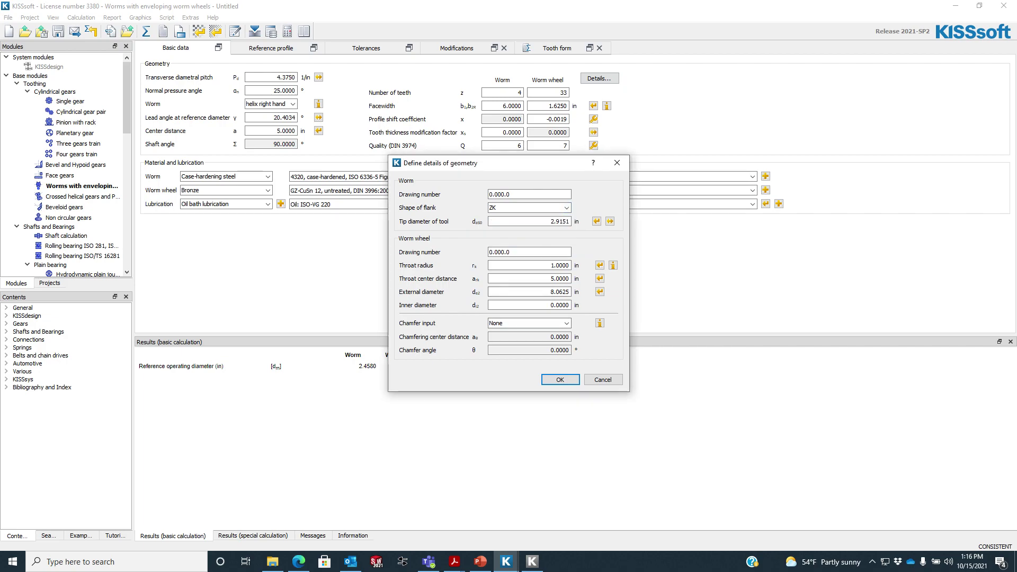
click(603, 380)
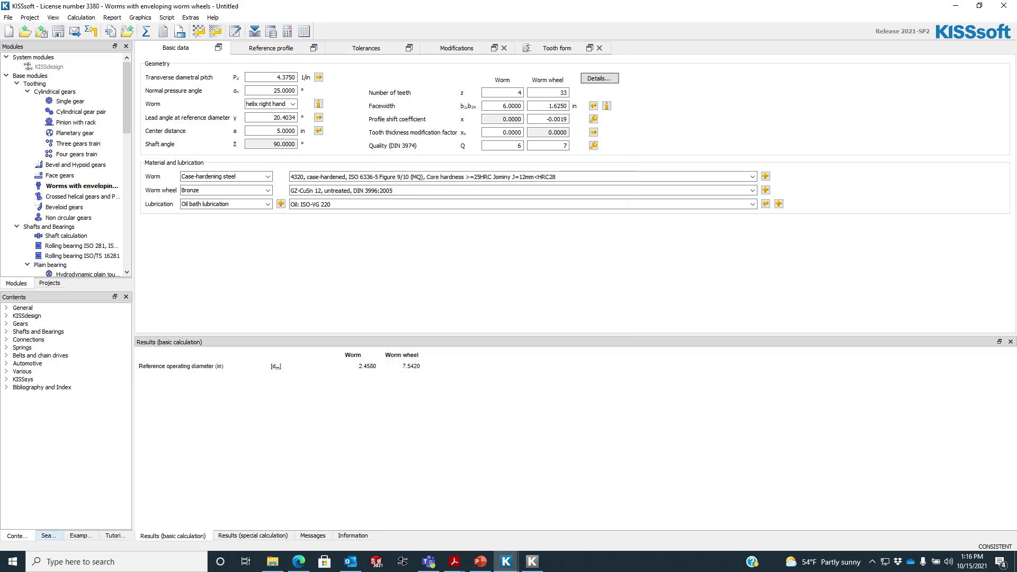
Step: Search the manual for "zk" and open the topic "Worms with enveloping worm wheels"
click(48, 535)
click(38, 322)
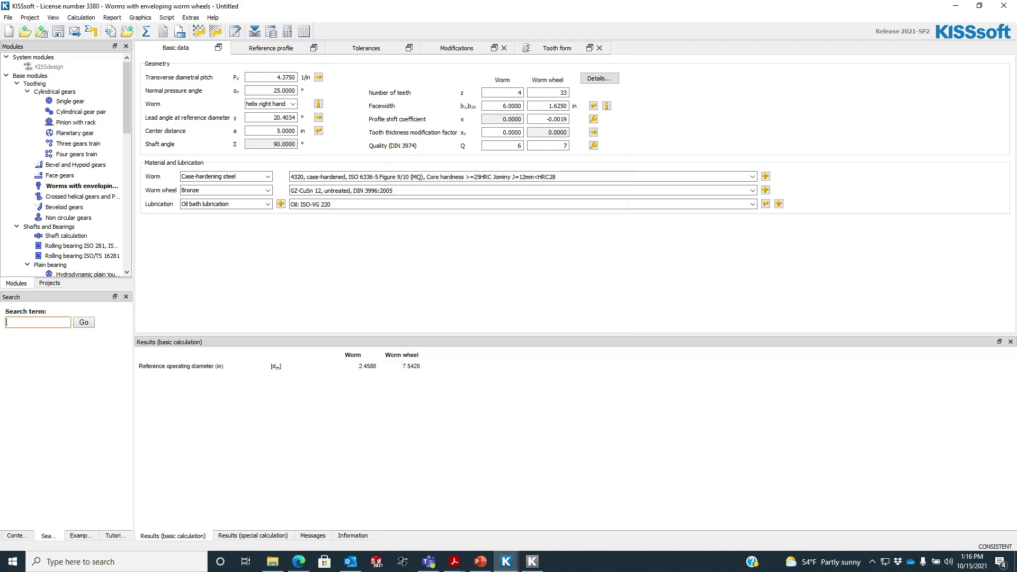
text(zk)
key(Return)
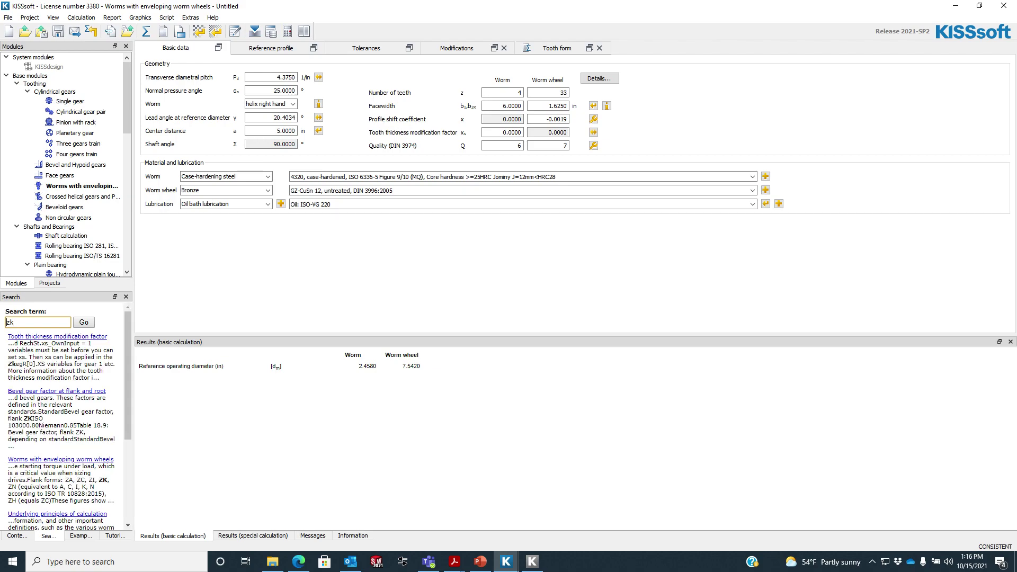
click(60, 460)
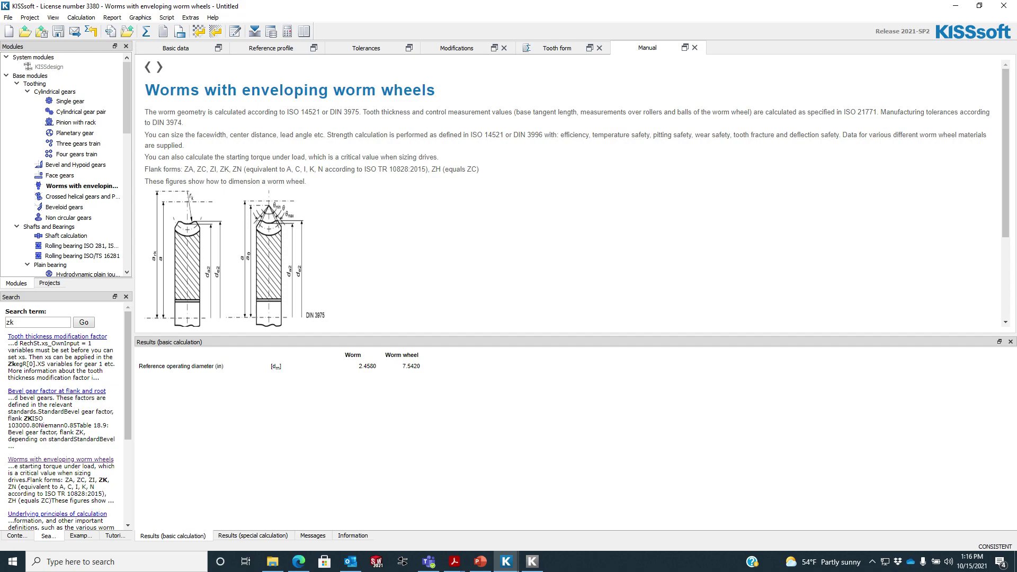
Step: Read the manual's flank forms and worm wheel dimensioning figure, highlight a flank form, and close the manual
scroll(572, 191, down, 3)
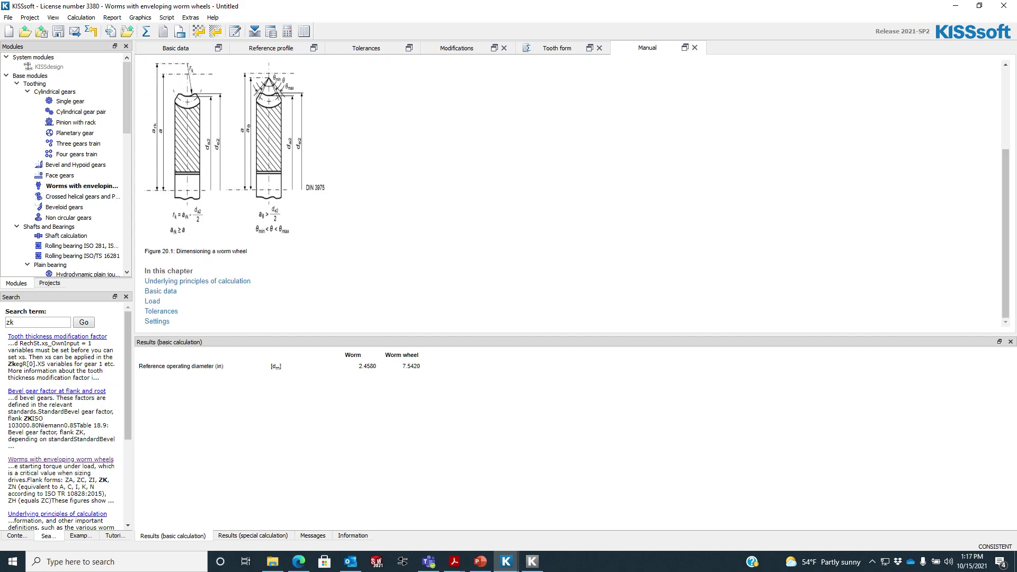
scroll(572, 190, up, 3)
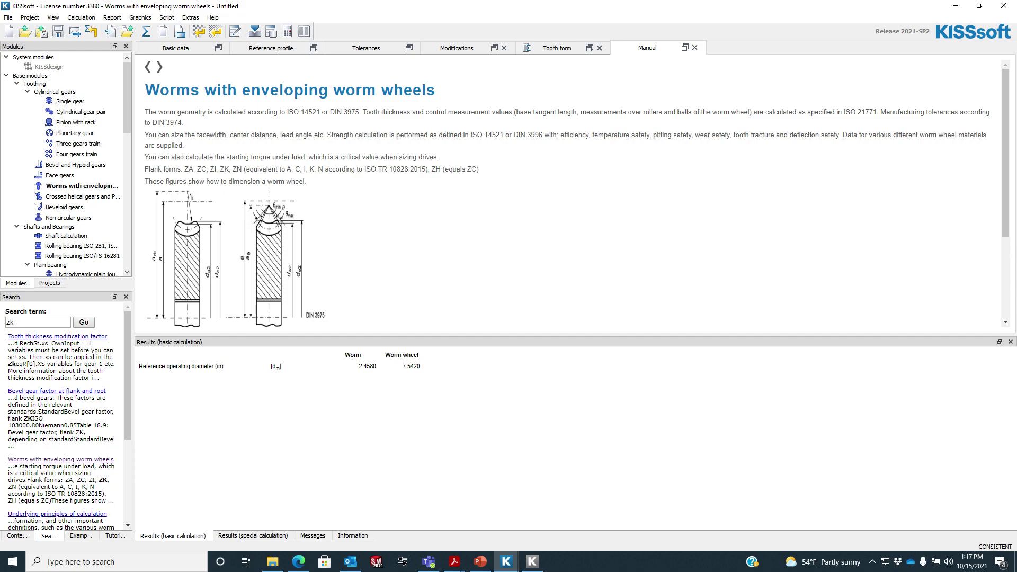
double_click(224, 169)
click(695, 48)
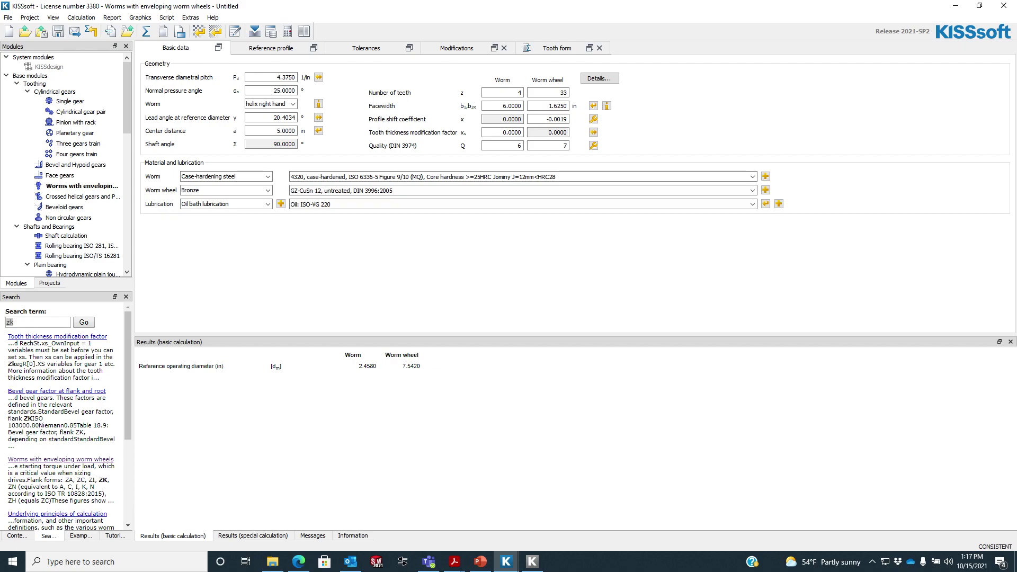
Step: Switch back to the KISSedit report, fit it to page width, and review the tooth geometry and material data
click(532, 561)
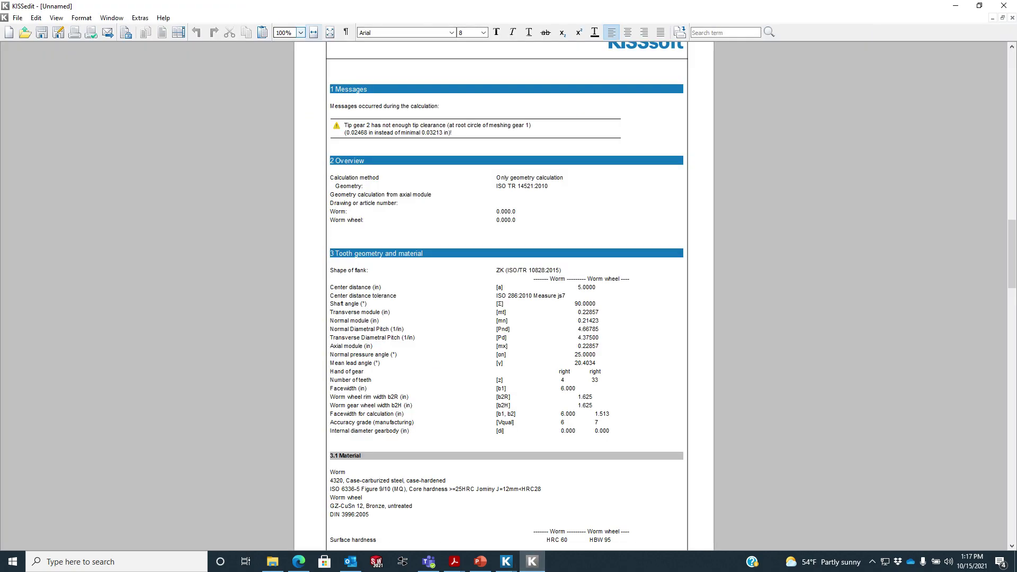
click(313, 32)
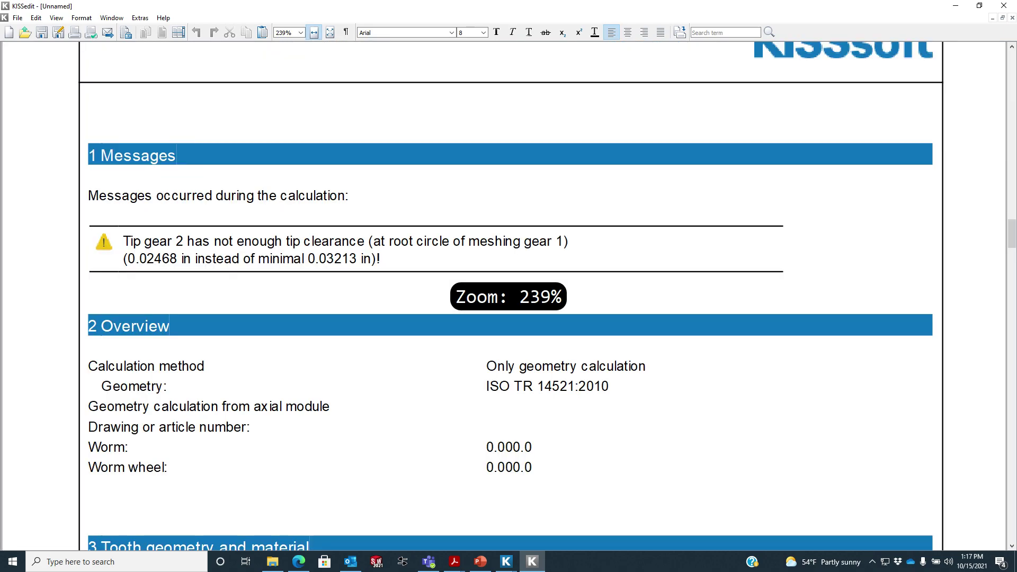
scroll(510, 296, down, 5)
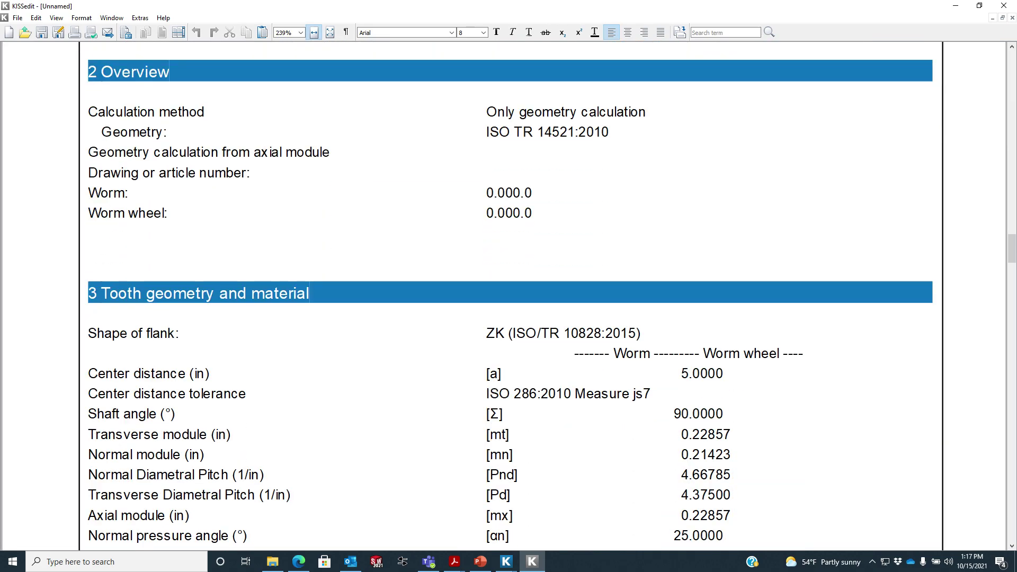
scroll(510, 296, down, 5)
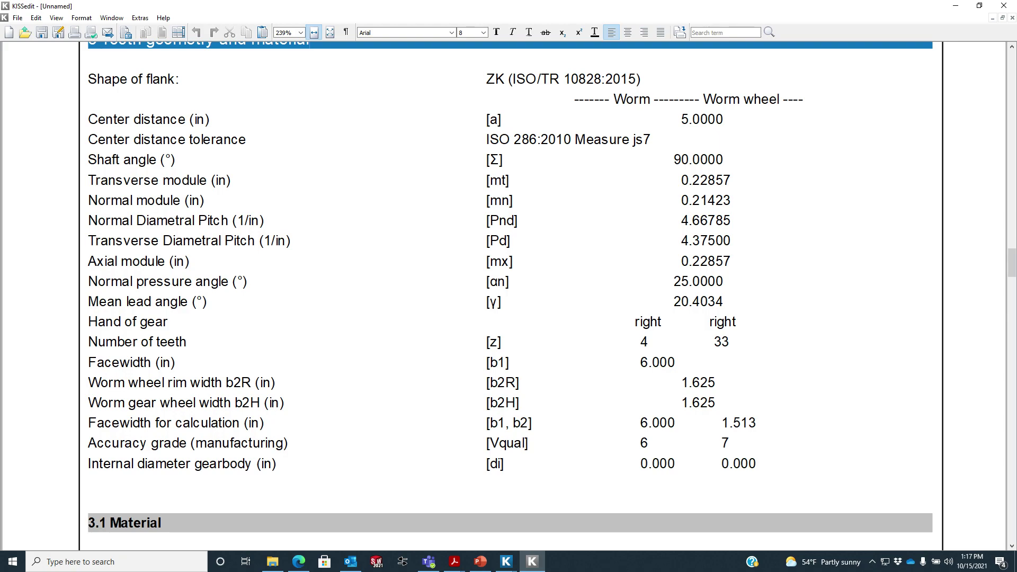
scroll(510, 296, down, 1)
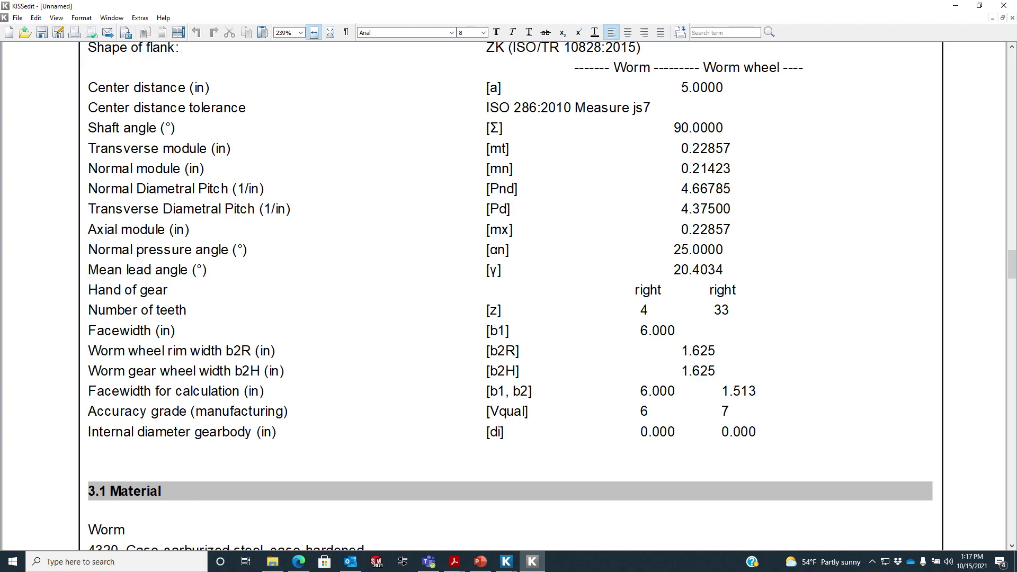
scroll(510, 296, down, 4)
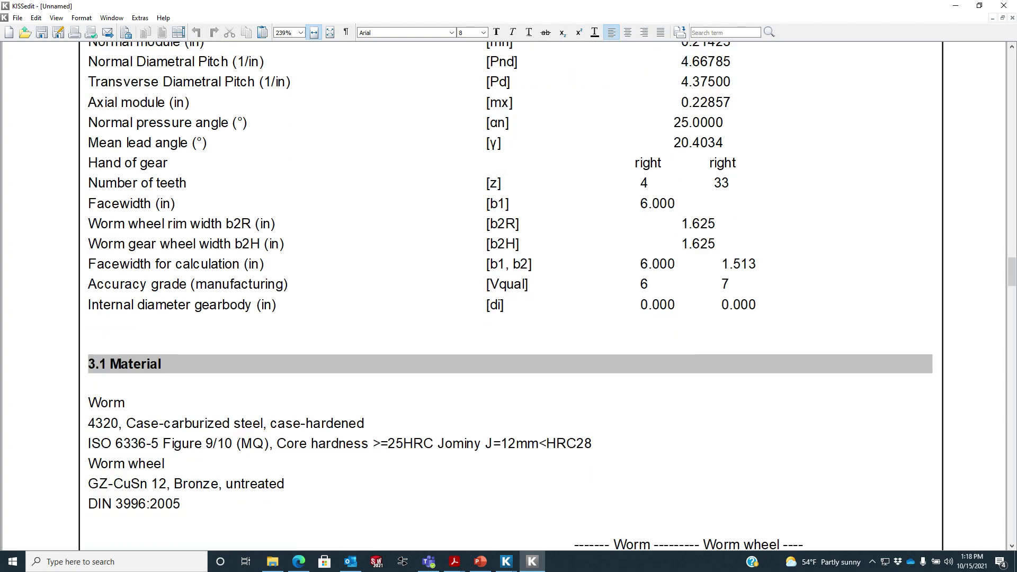
scroll(510, 297, down, 10)
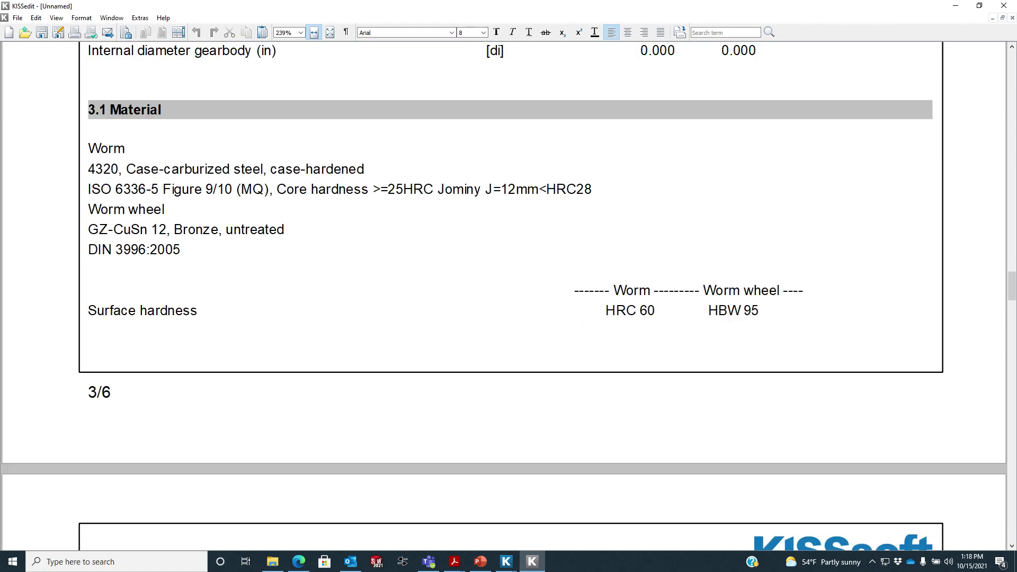
scroll(511, 296, up, 1)
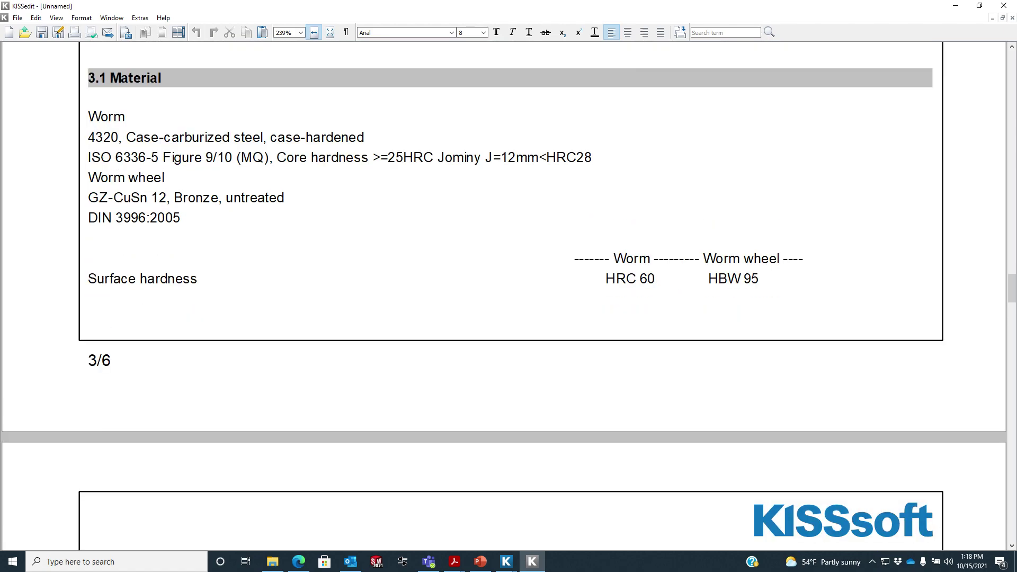
Step: Review the report's reference profiles, final machining information and worm wheel manufacturing details according to ISO 14521
scroll(510, 296, down, 15)
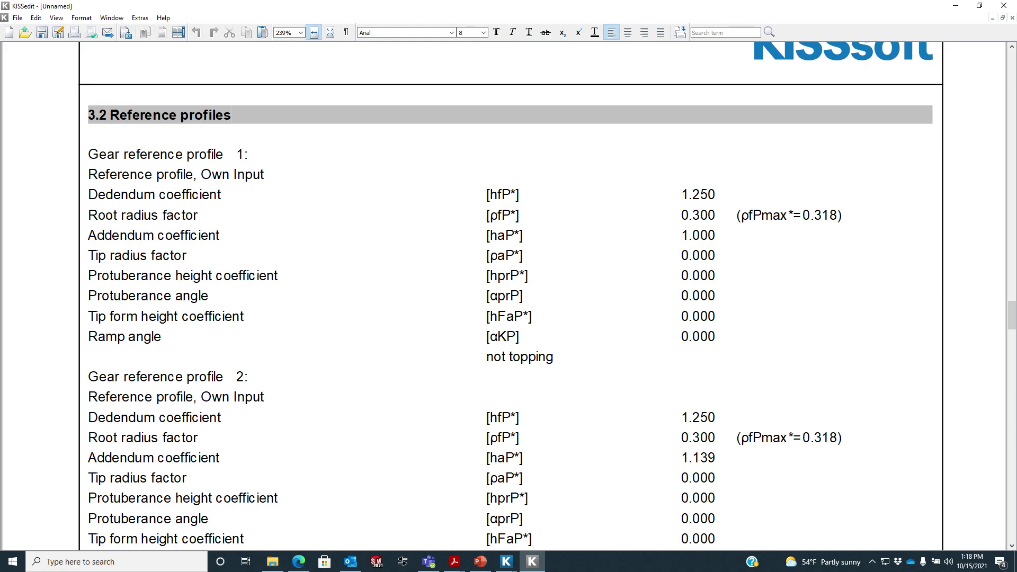
scroll(509, 296, down, 10)
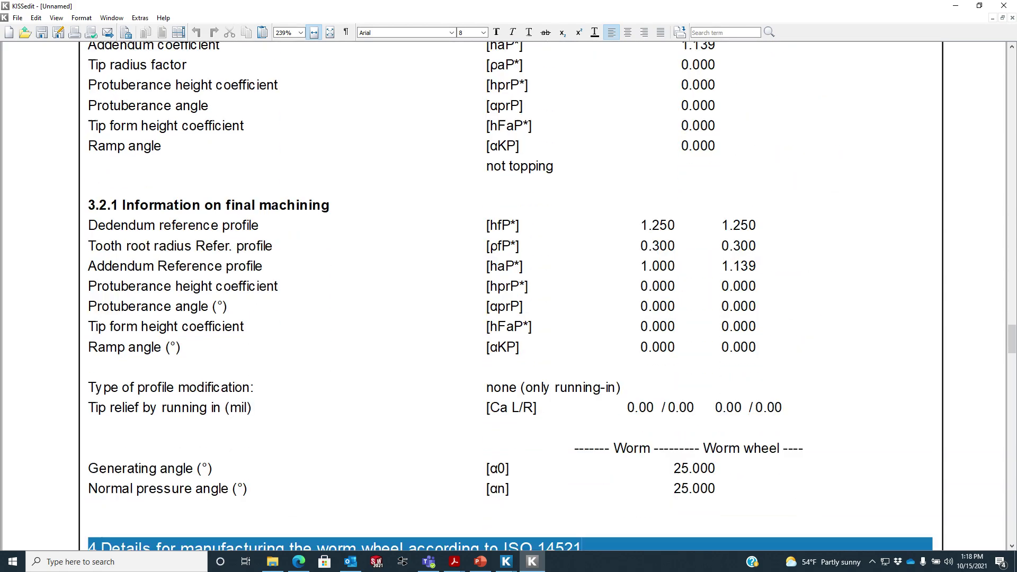
scroll(509, 297, down, 1)
scroll(509, 297, down, 5)
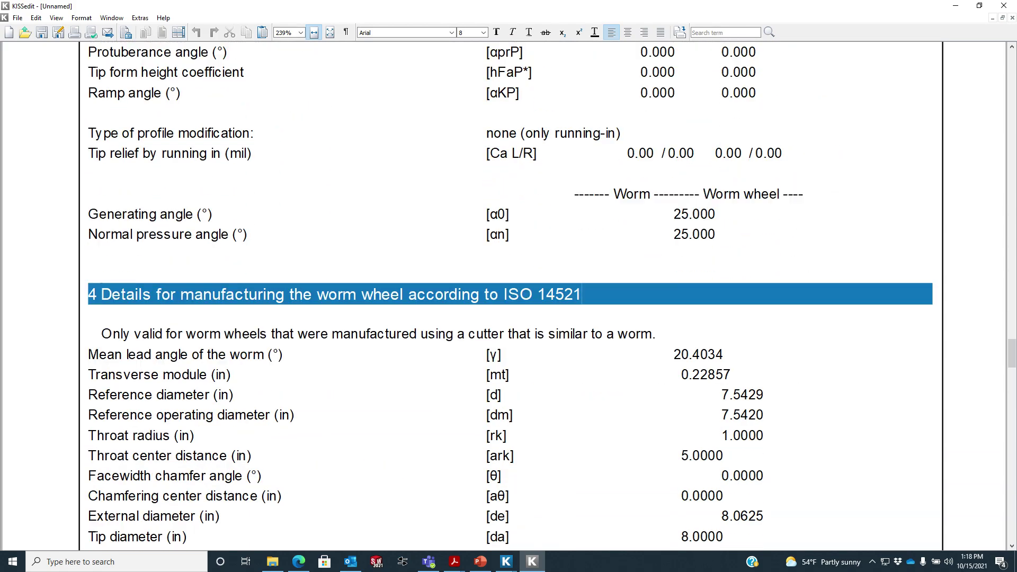
scroll(508, 296, up, 3)
scroll(508, 296, down, 6)
scroll(508, 297, down, 1)
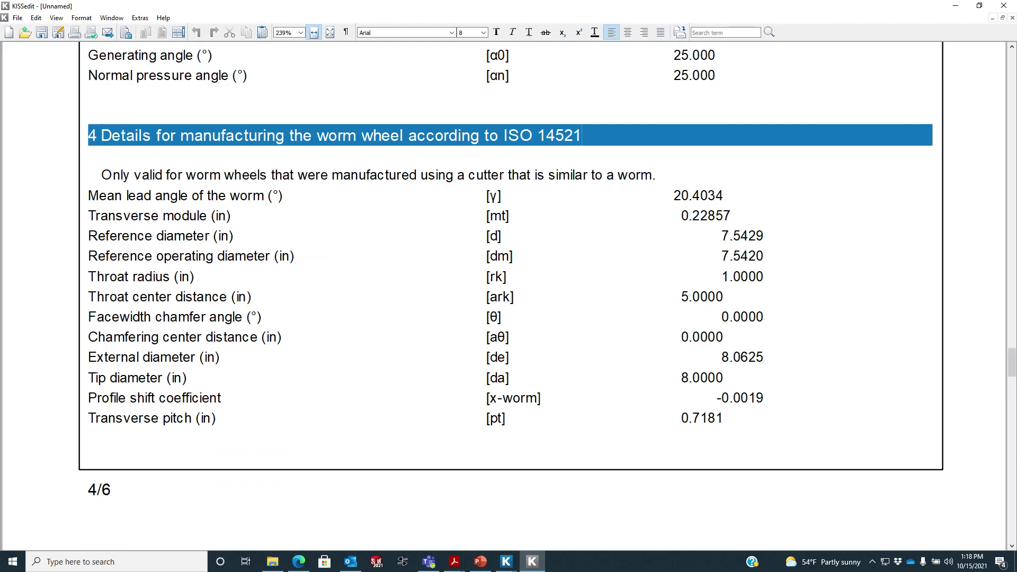
scroll(509, 296, down, 1)
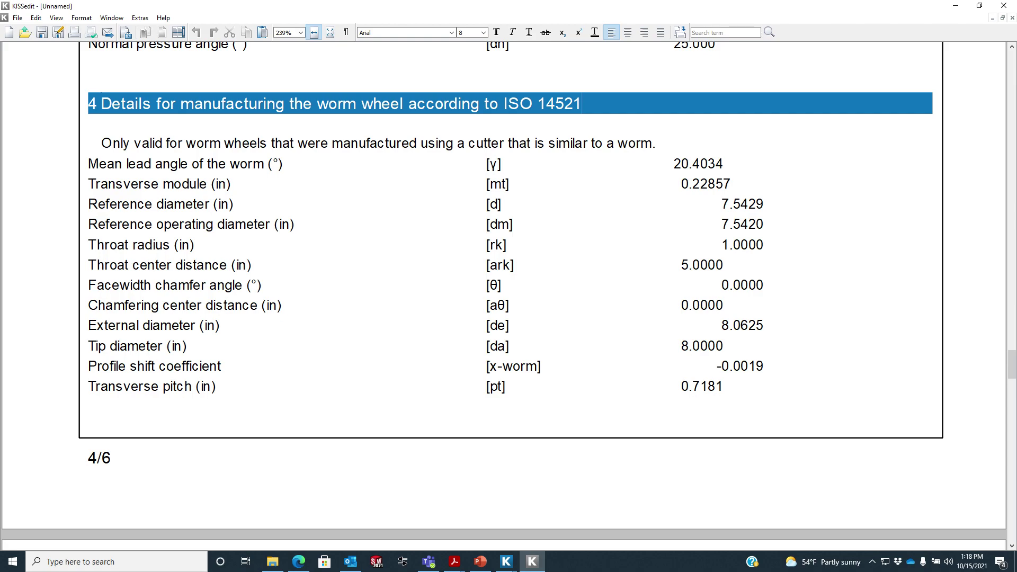
Step: Review the report's section 5 values for manufacturing the worm wheel as a cylindrical gear, including profile shift, tip clearances and tip and root diameters
scroll(505, 296, down, 10)
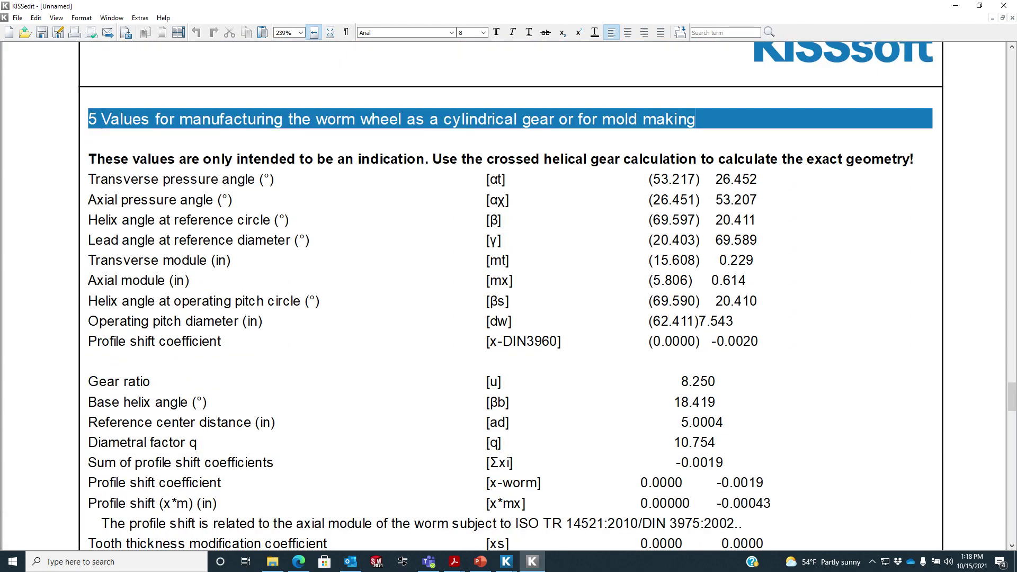
scroll(510, 297, down, 1)
scroll(511, 296, down, 5)
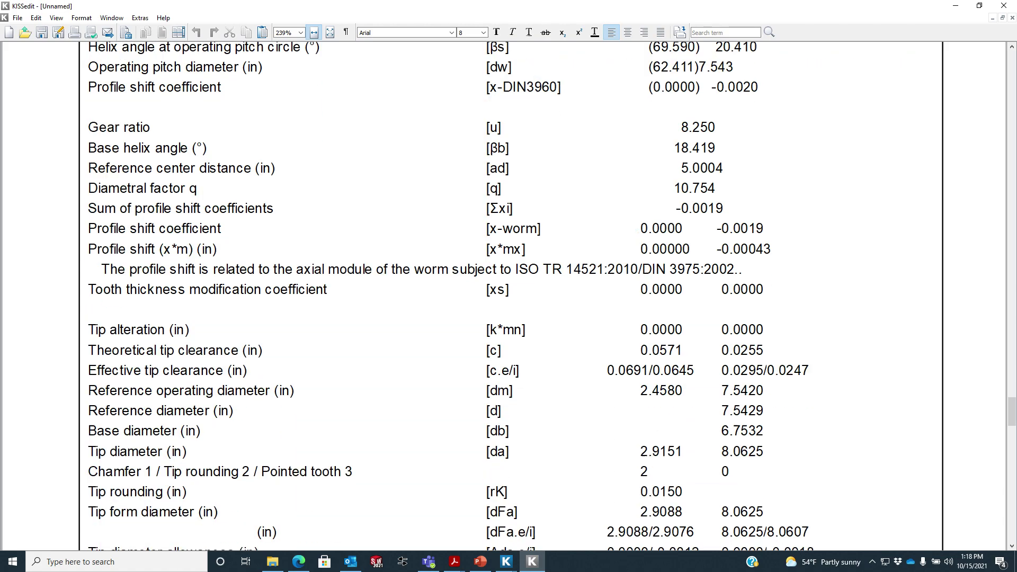
scroll(510, 297, up, 1)
scroll(511, 297, up, 4)
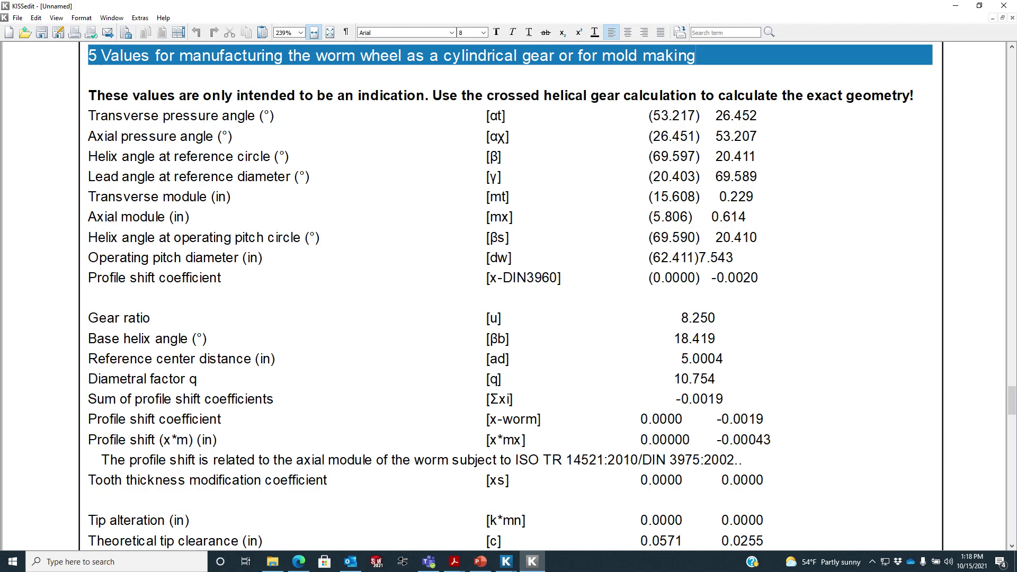
scroll(511, 296, down, 16)
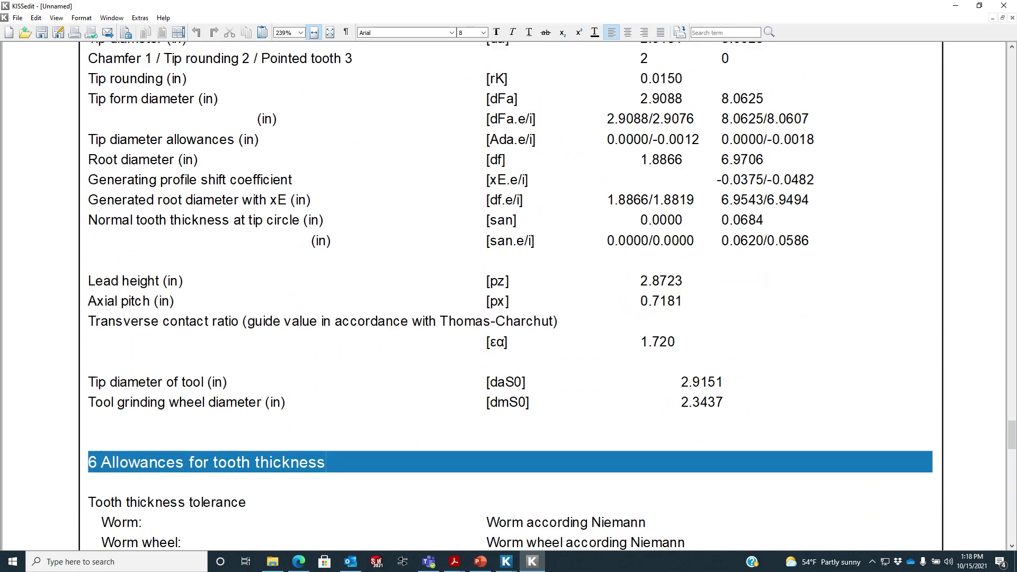
scroll(510, 297, up, 9)
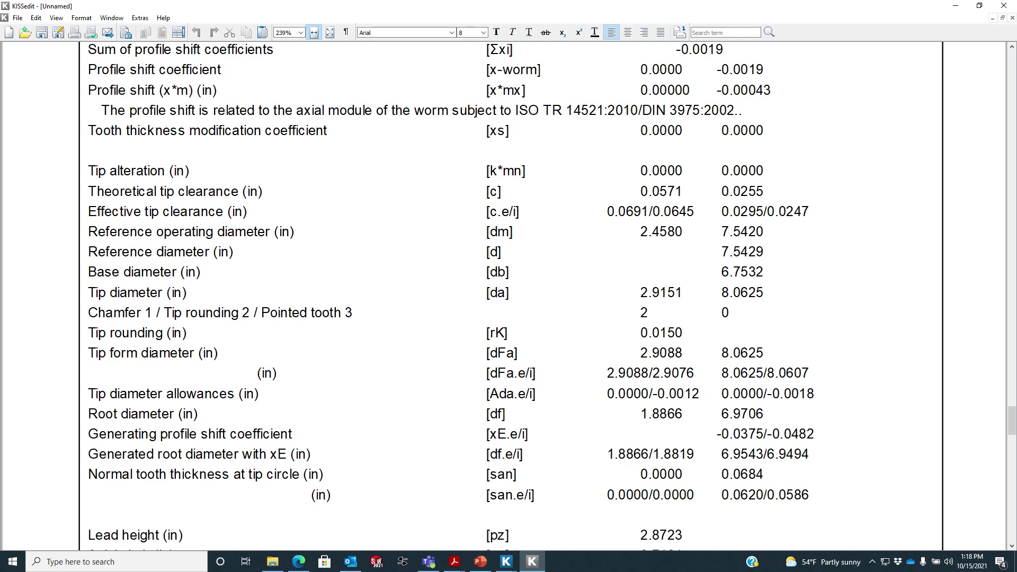
scroll(510, 296, up, 3)
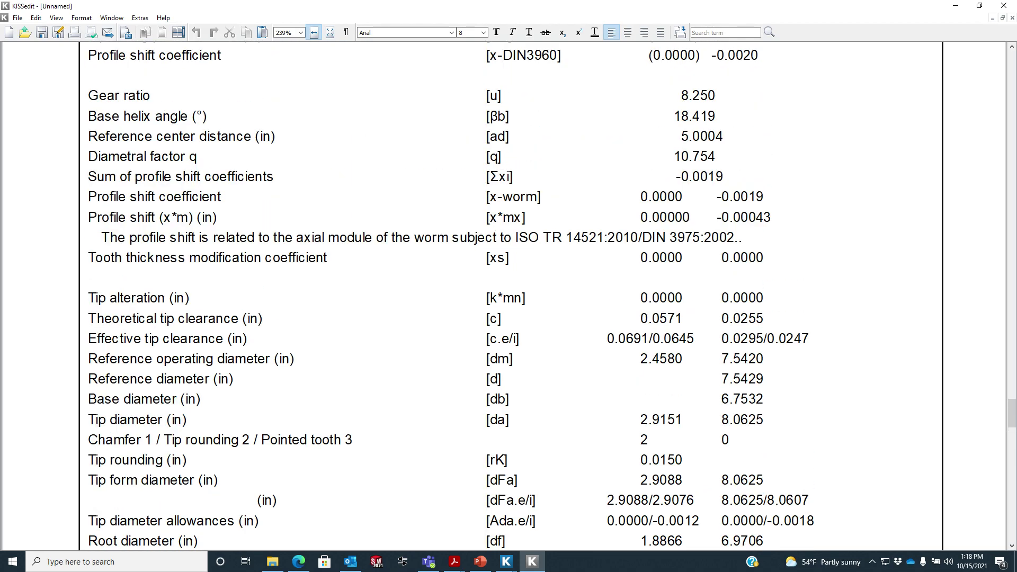
scroll(511, 297, up, 4)
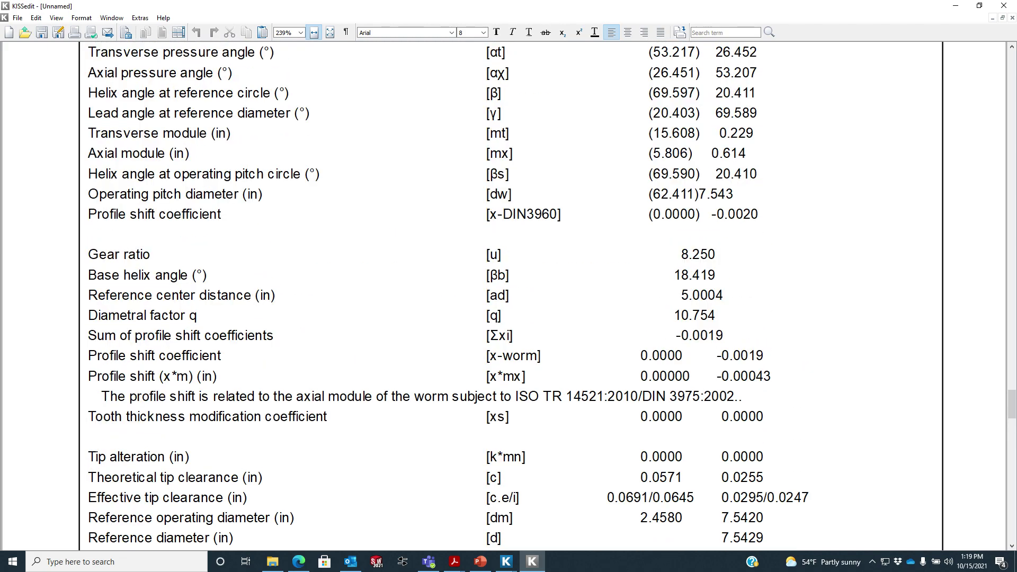
scroll(511, 297, up, 3)
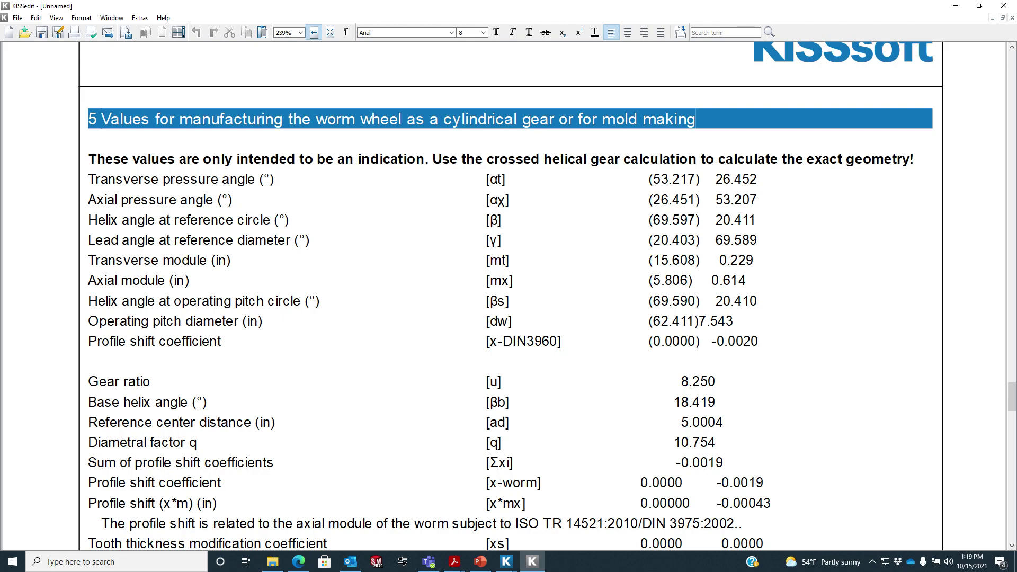
scroll(511, 297, down, 7)
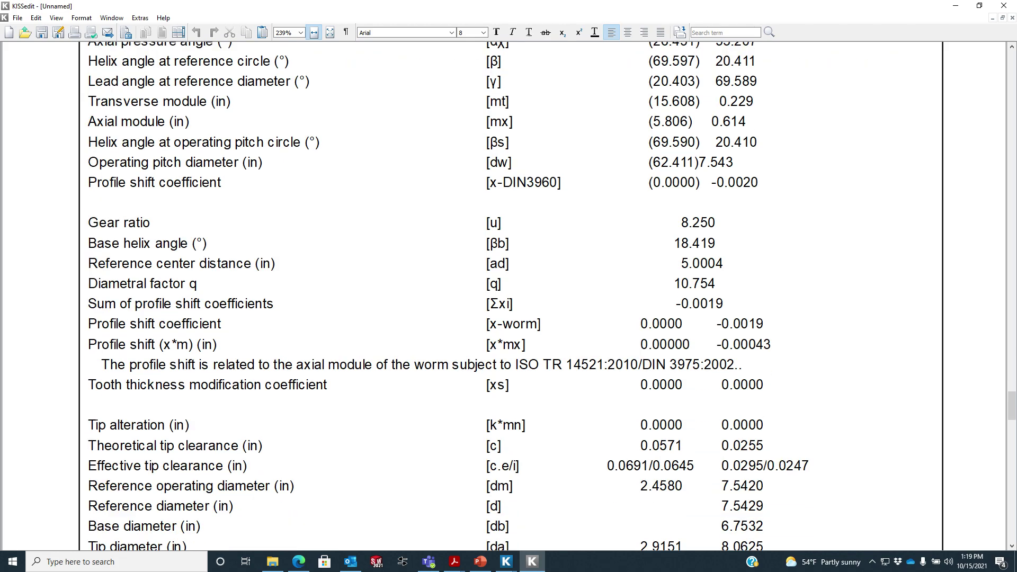
scroll(511, 297, down, 1)
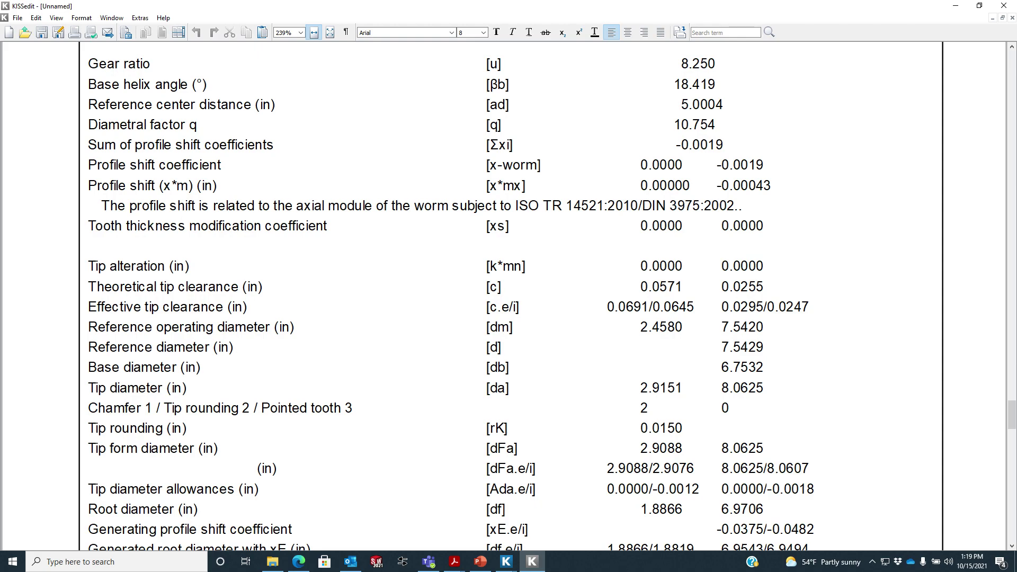
scroll(450, 296, down, 2)
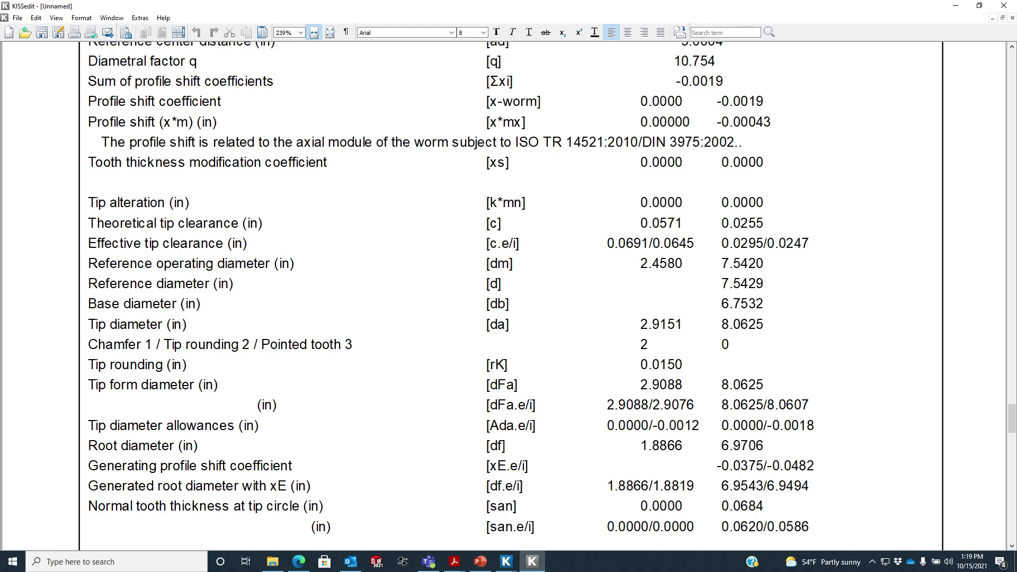
Step: Return to the worm calculation and enable own input of the tip diameter allowances for both the worm and the worm wheel
click(956, 5)
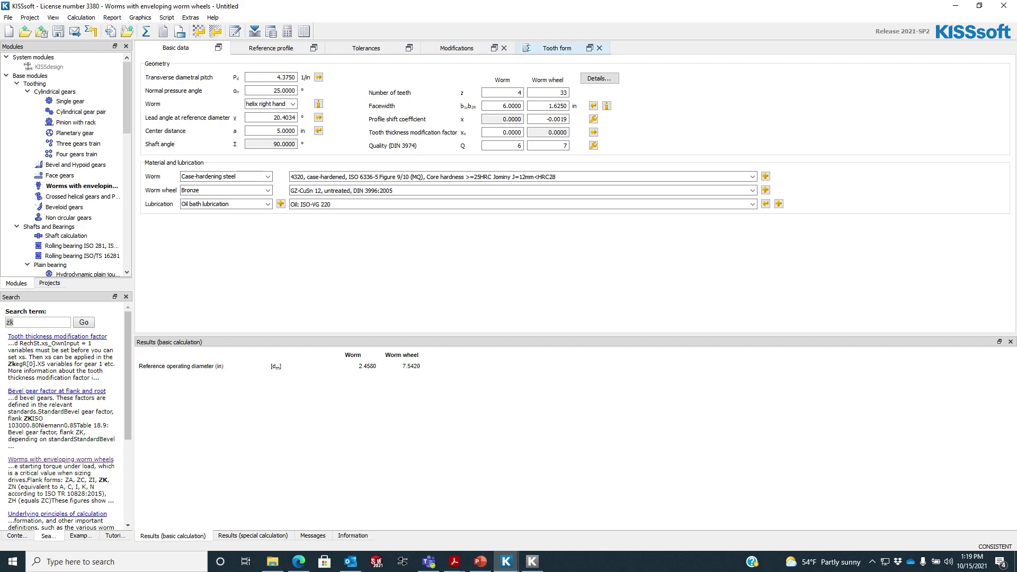
click(366, 48)
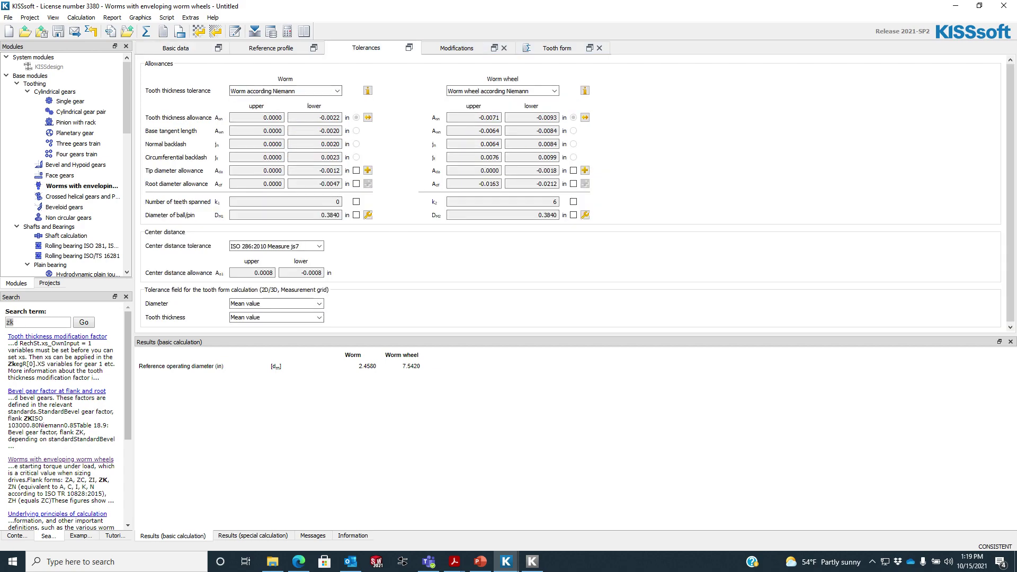
click(355, 170)
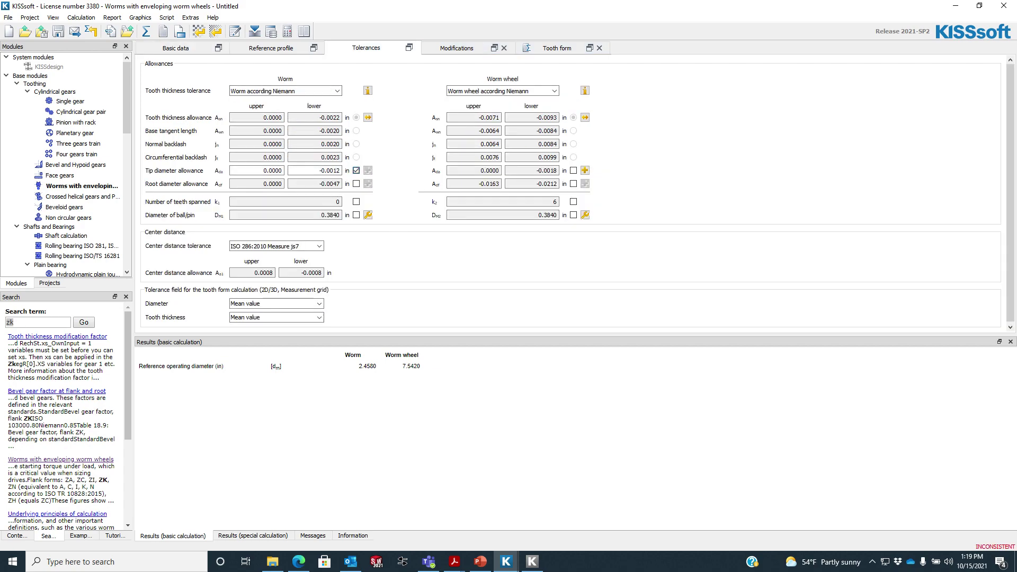
click(573, 170)
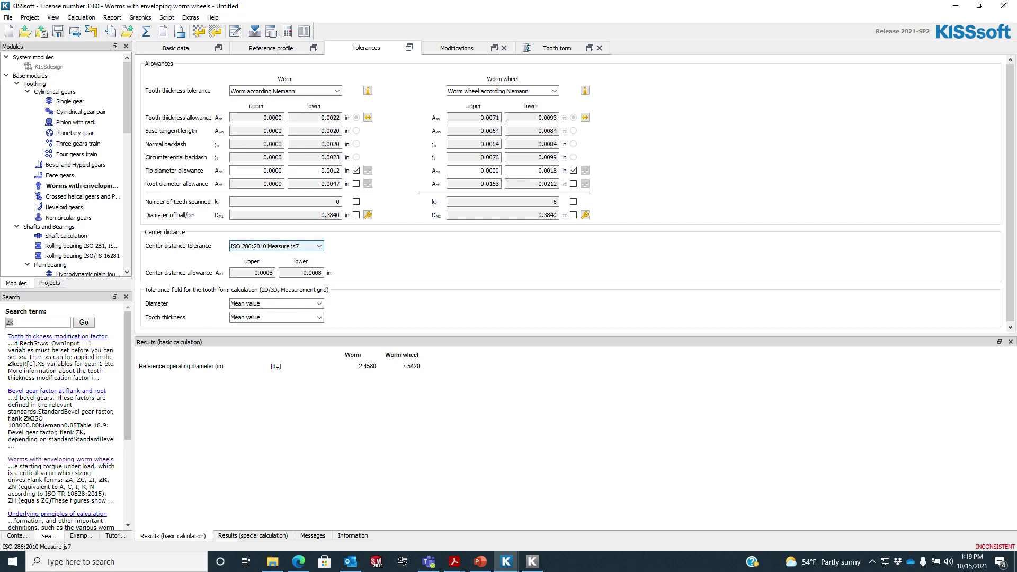
Step: Set the center distance tolerance to Own Input with an upper allowance of 0.0050 in and a lower allowance of -0.0050 in
click(276, 246)
click(260, 254)
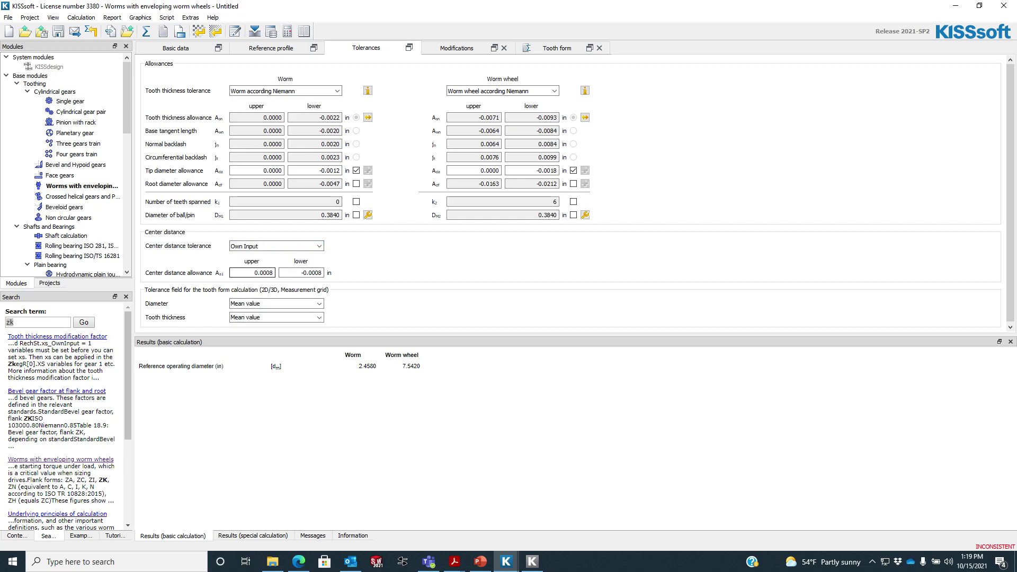
drag(274, 273, 267, 273)
text(50)
click(316, 272)
drag(315, 273, 322, 273)
text(50)
key(Return)
Step: Recalculate the worm set, acknowledge the tip clearance warning and regenerate the report
click(147, 32)
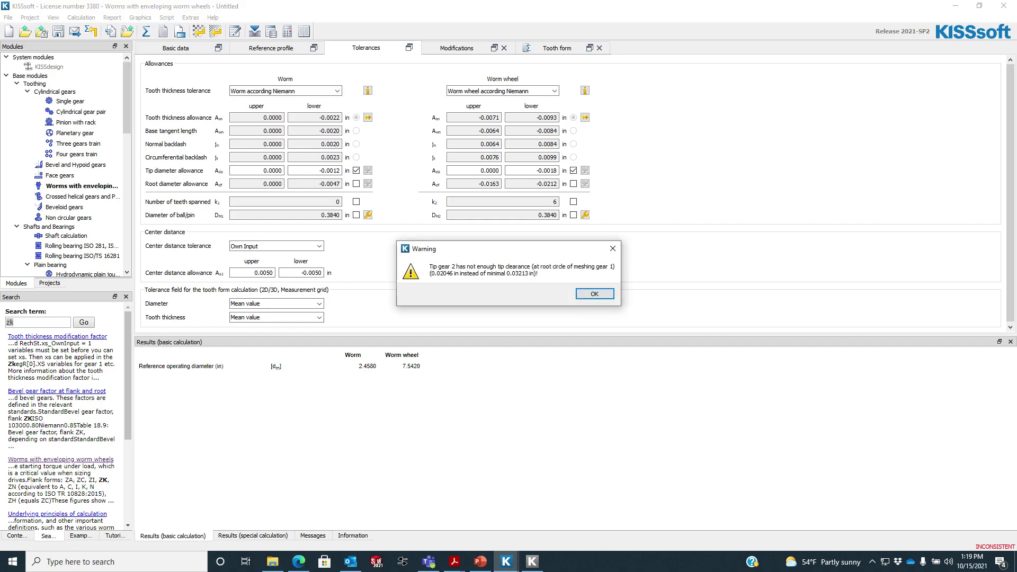
key(Return)
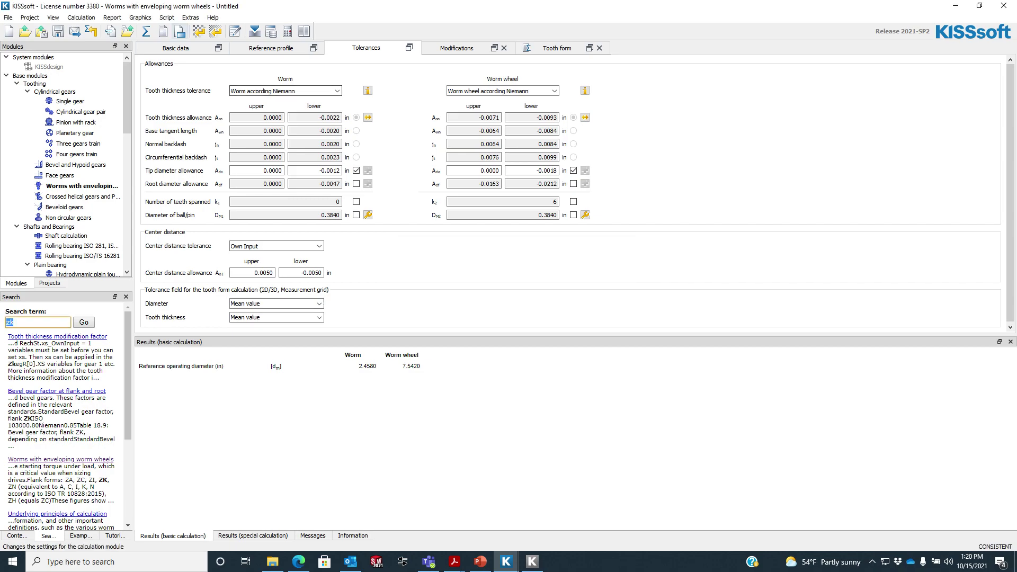
click(163, 32)
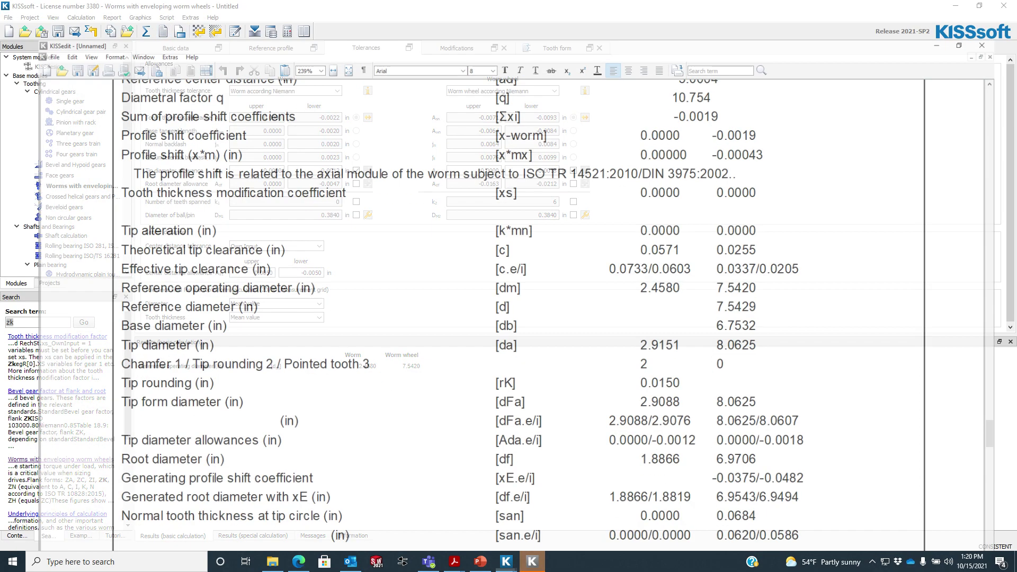
Step: Review the report's tooth thickness allowances, backlash-free center distance, base tangent and ball measurements, grinding wheel data and center distance allowances
scroll(505, 296, down, 6)
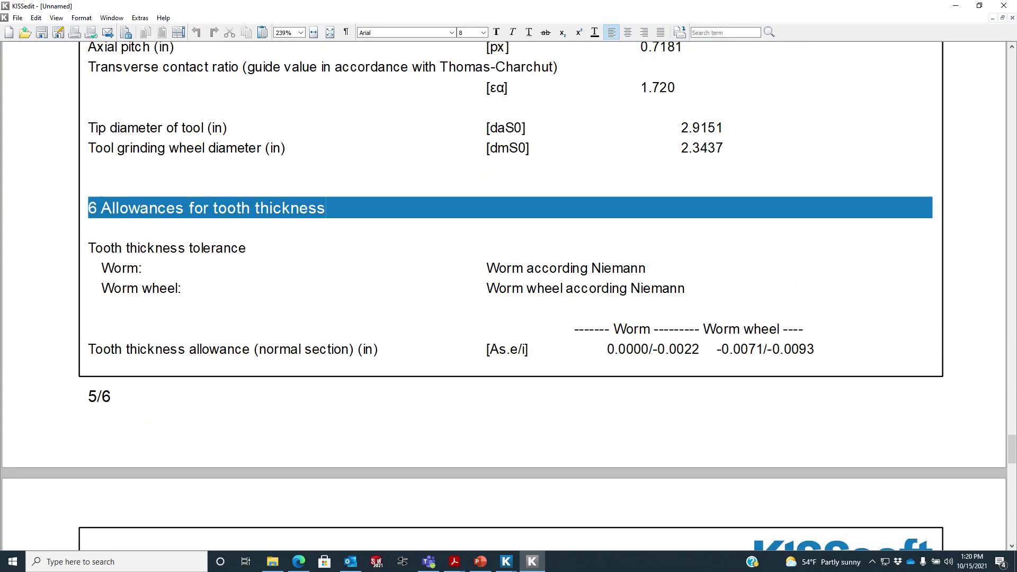
scroll(504, 296, down, 14)
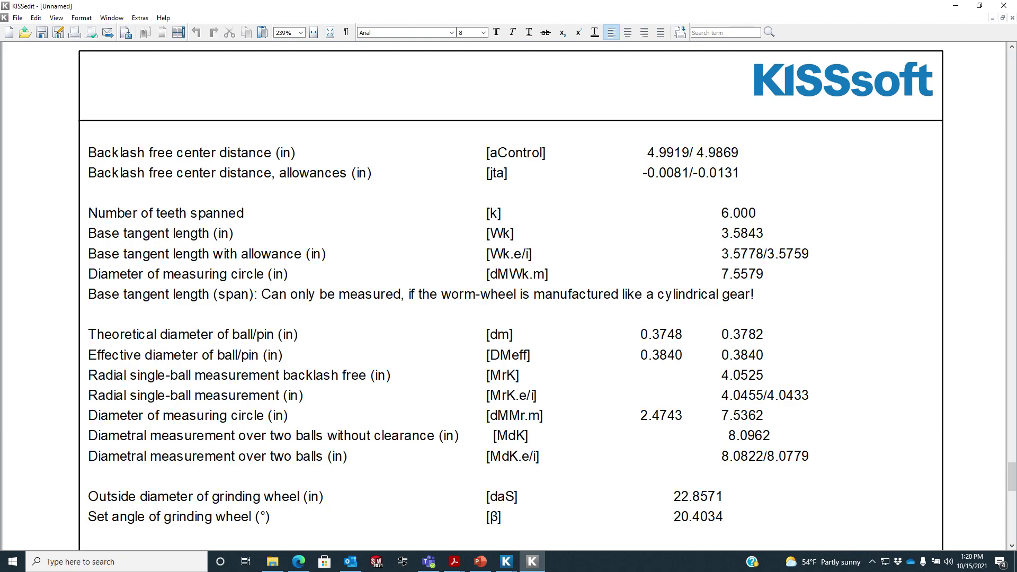
scroll(510, 296, down, 1)
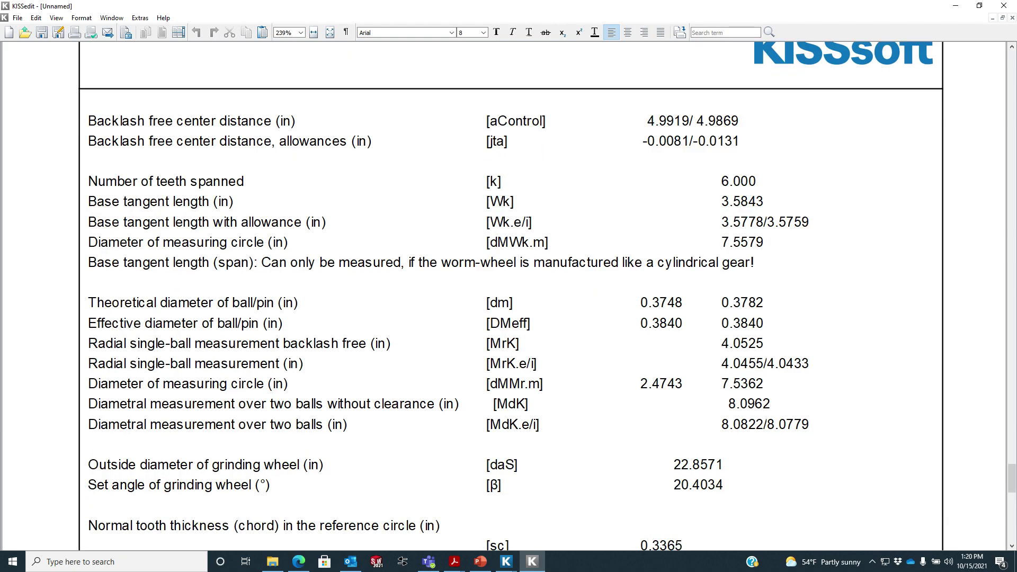
scroll(510, 296, down, 3)
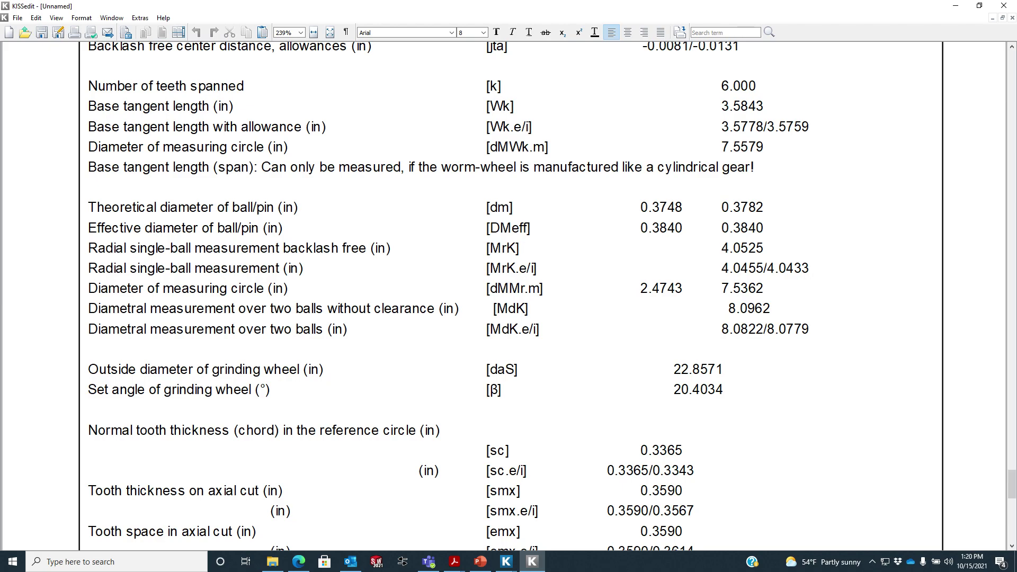
scroll(448, 296, down, 3)
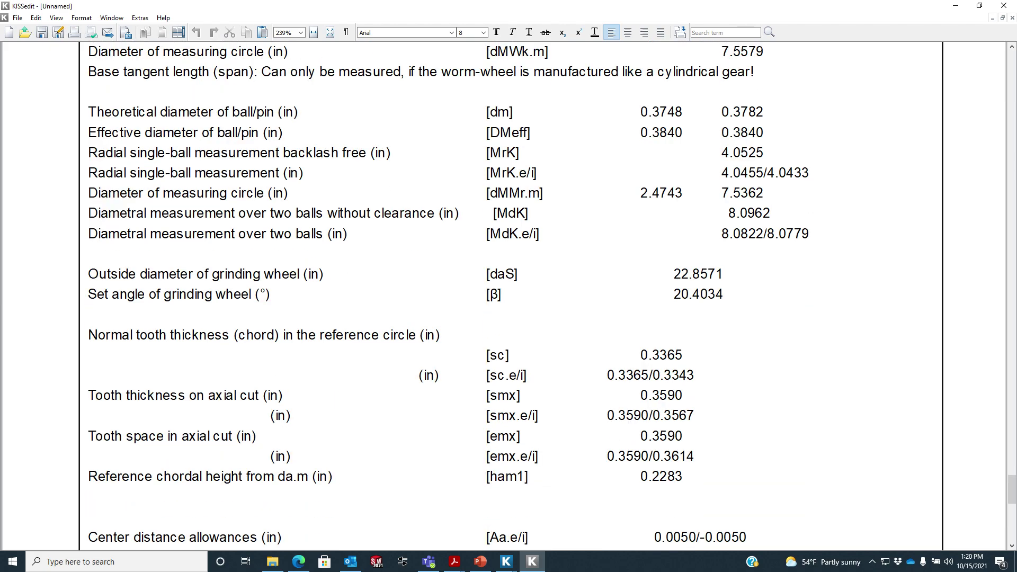
scroll(448, 296, down, 3)
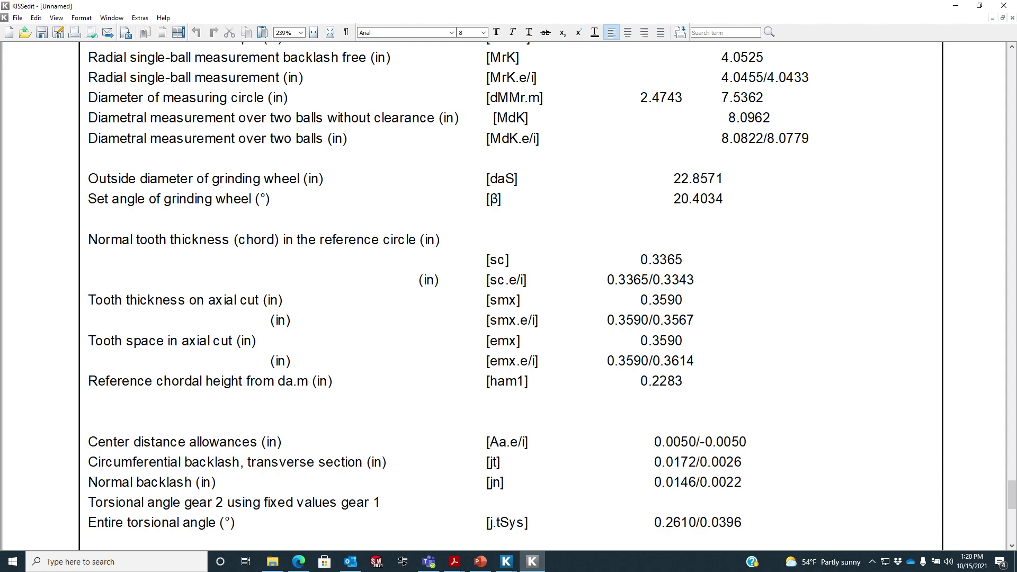
scroll(510, 296, down, 3)
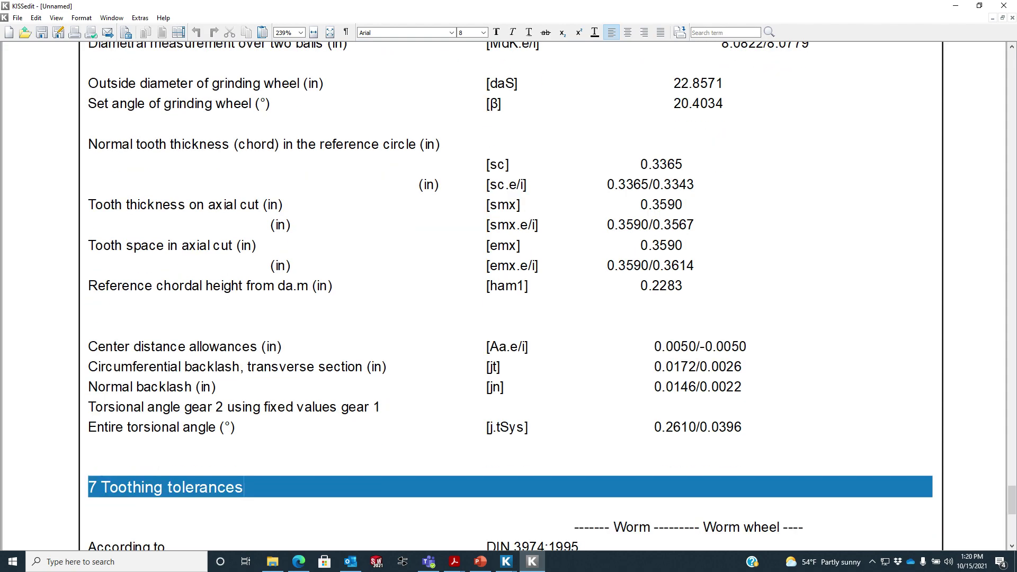
Step: Highlight the circumferential and normal backlash rows in the report, highlight the normal backlash row alone, and clear the selection
drag(734, 387, 496, 367)
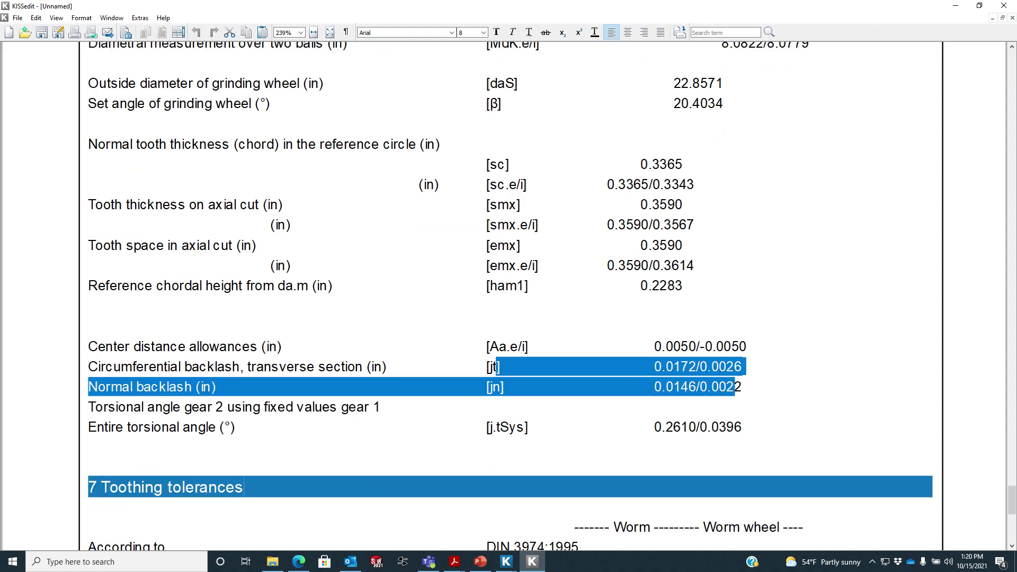
click(727, 386)
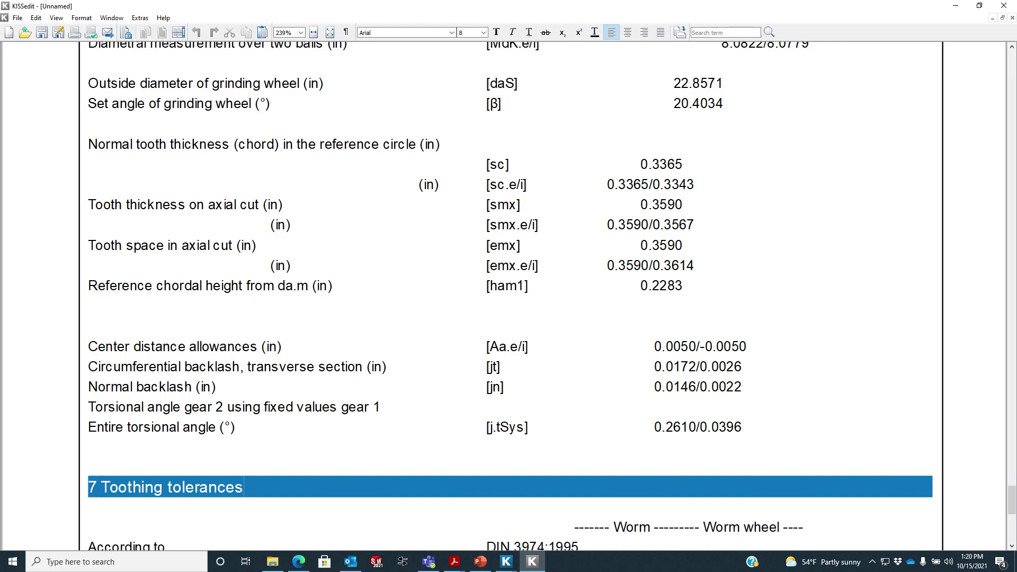
drag(734, 386, 85, 383)
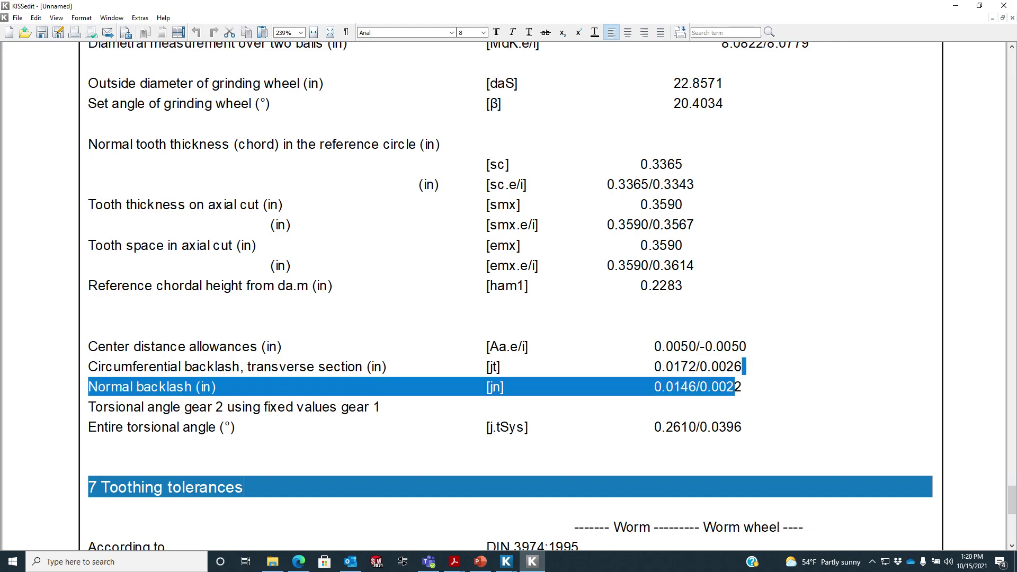
click(373, 407)
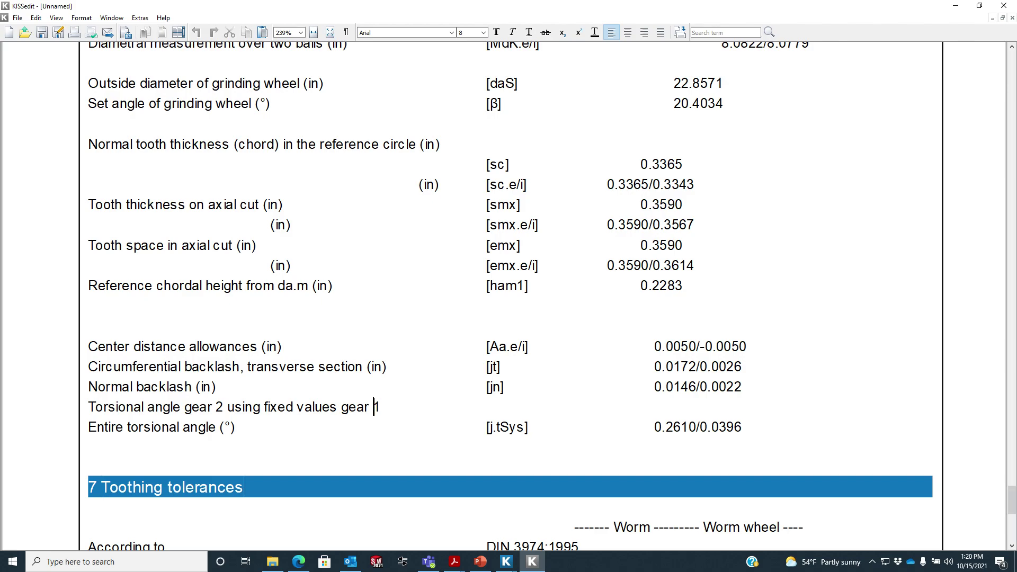
Step: Look back through the report from the backlash data to the worm wheel manufacturing details, final machining information and gear reference profiles
scroll(509, 296, down, 1)
scroll(509, 297, up, 15)
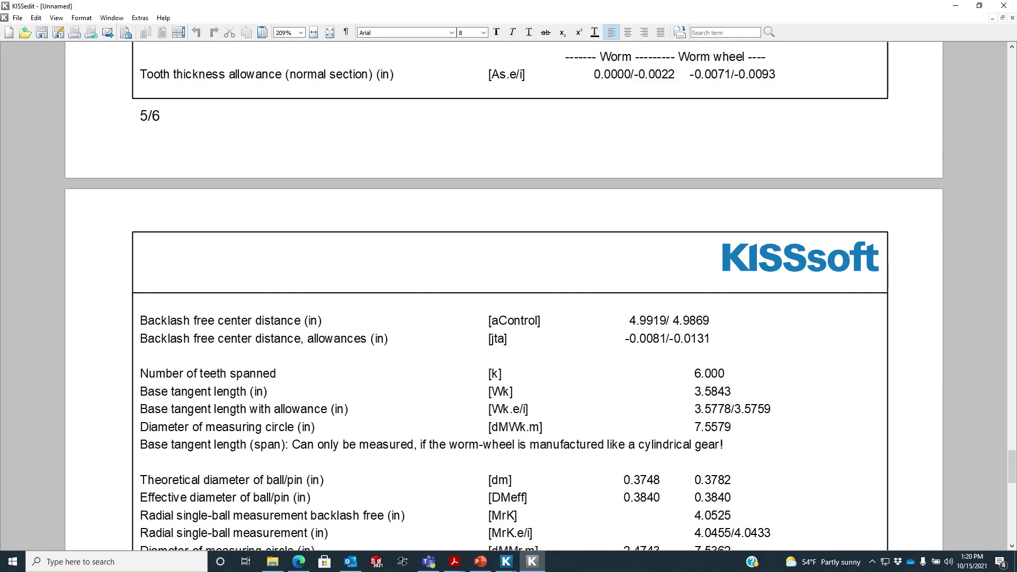
scroll(508, 297, up, 10)
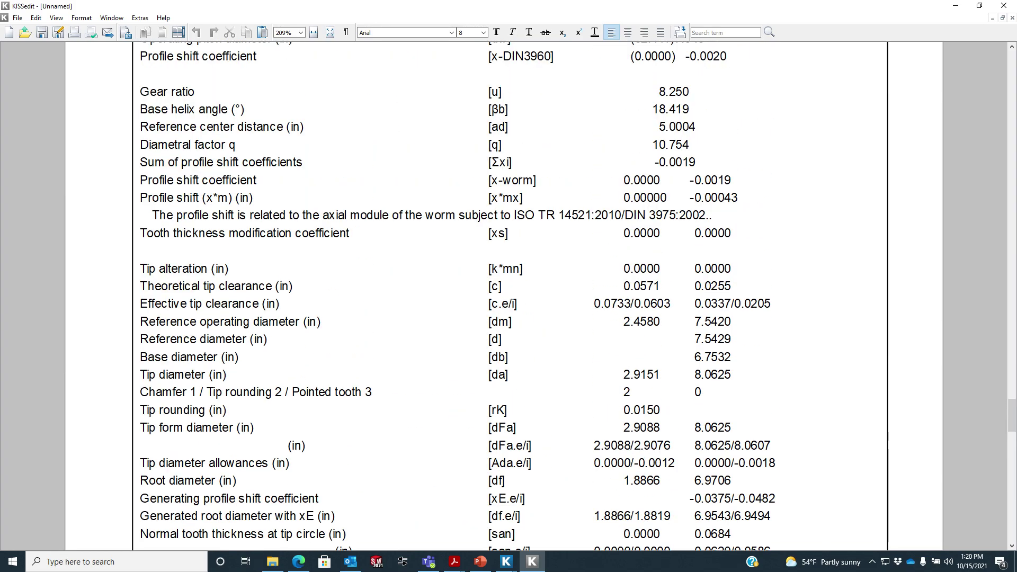
scroll(509, 297, up, 12)
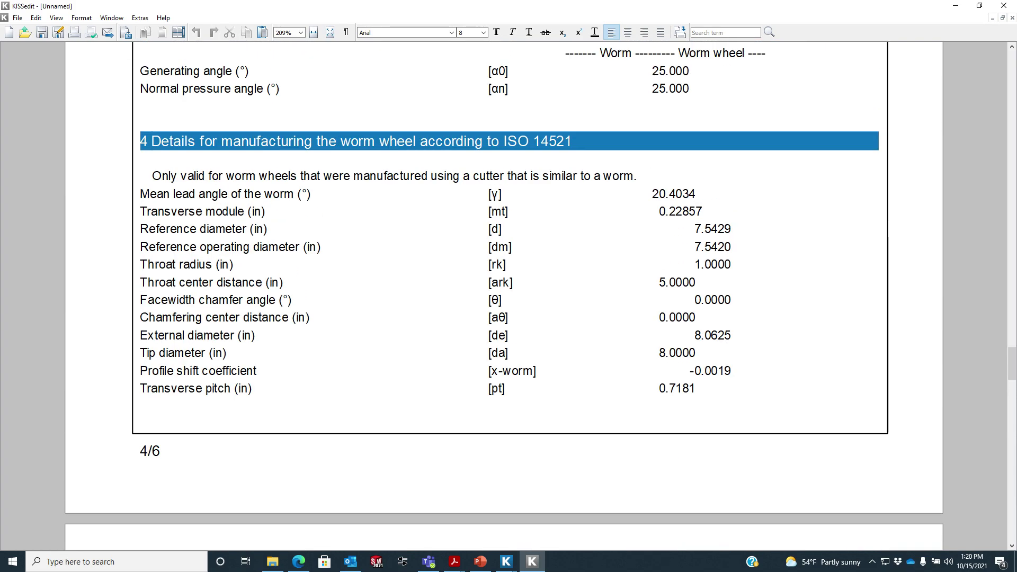
scroll(509, 297, up, 5)
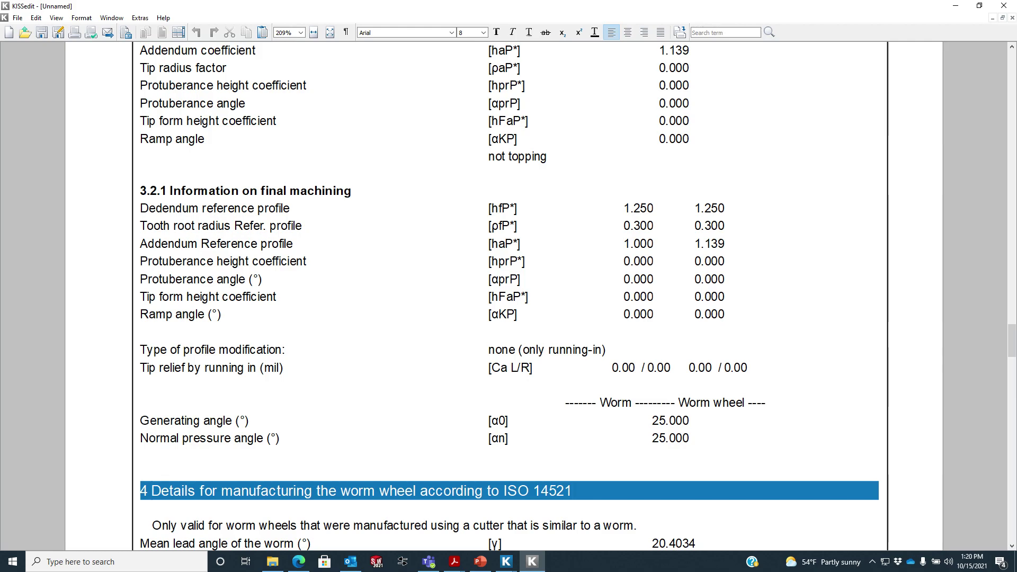
scroll(508, 297, up, 5)
scroll(508, 297, down, 7)
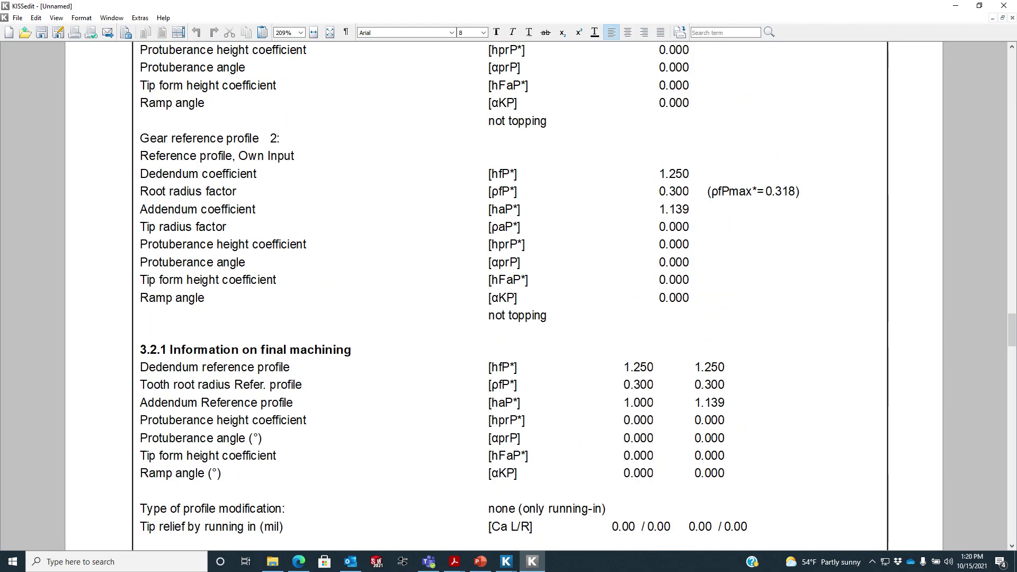
Step: Examine the report's worm wheel manufacturing values, from tip clearances and diameters to lead height, and briefly highlight the wheel's reference operating diameter
scroll(509, 297, down, 12)
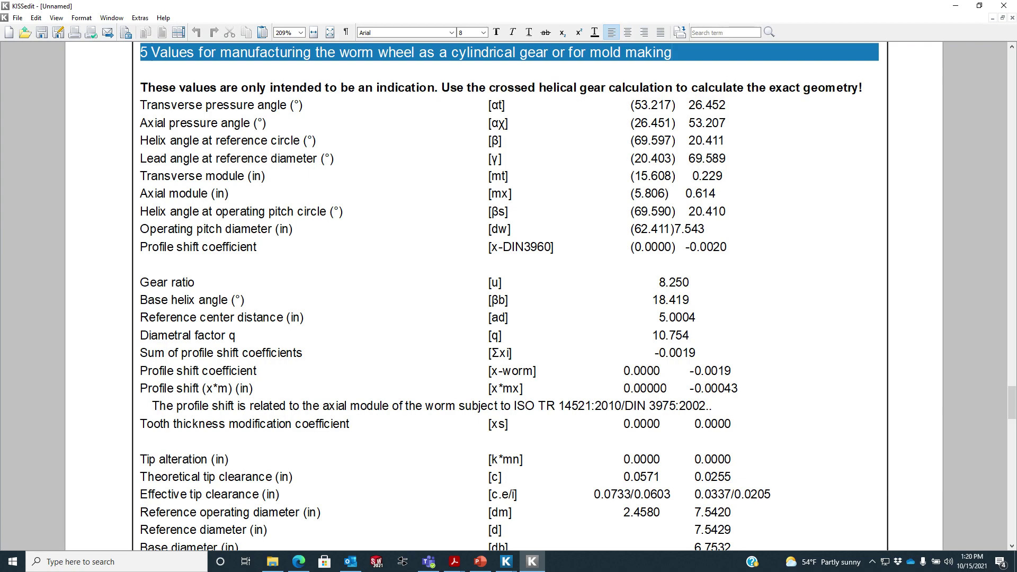
scroll(508, 297, down, 3)
scroll(508, 297, down, 1)
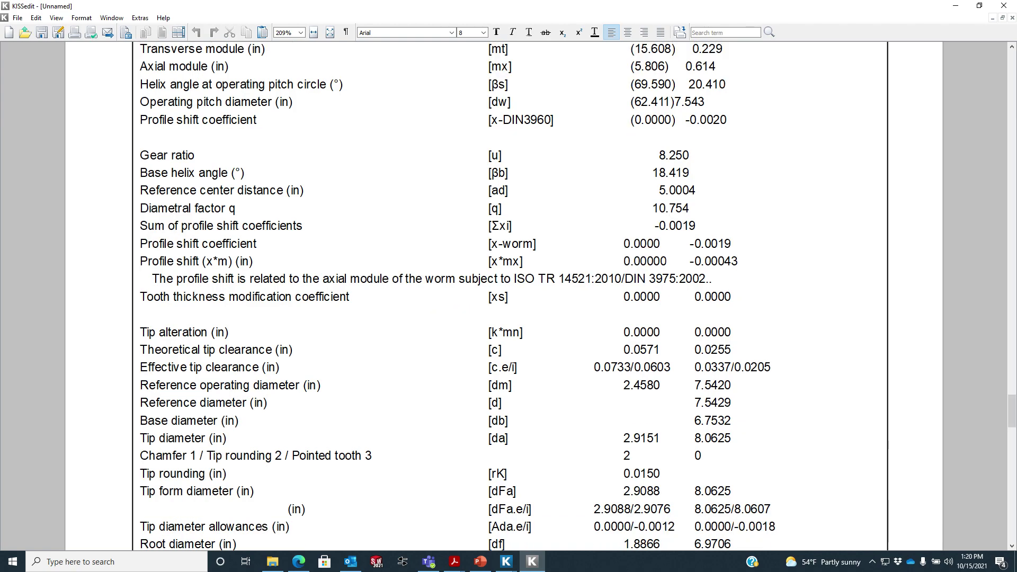
scroll(509, 297, down, 2)
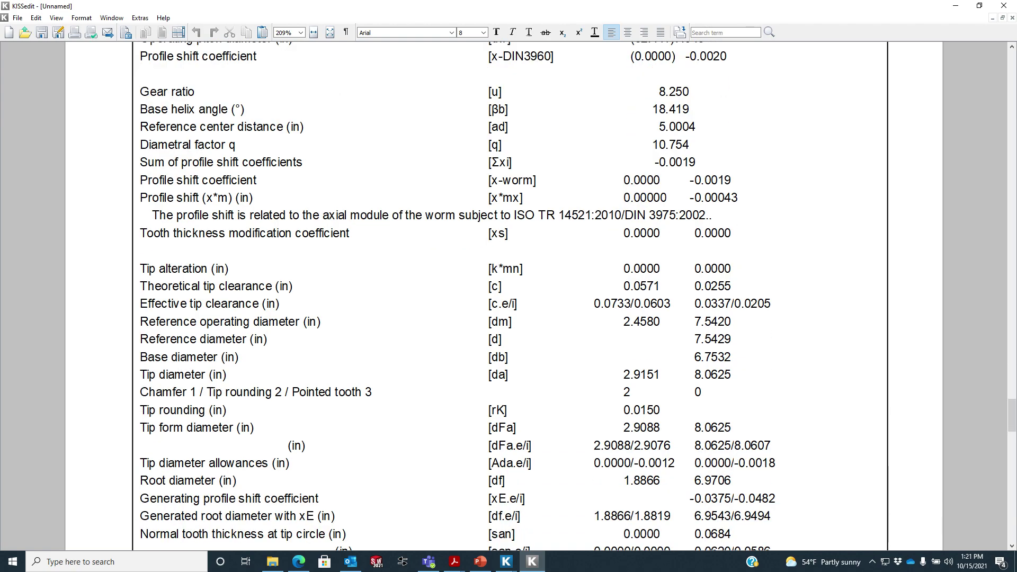
scroll(509, 297, down, 1)
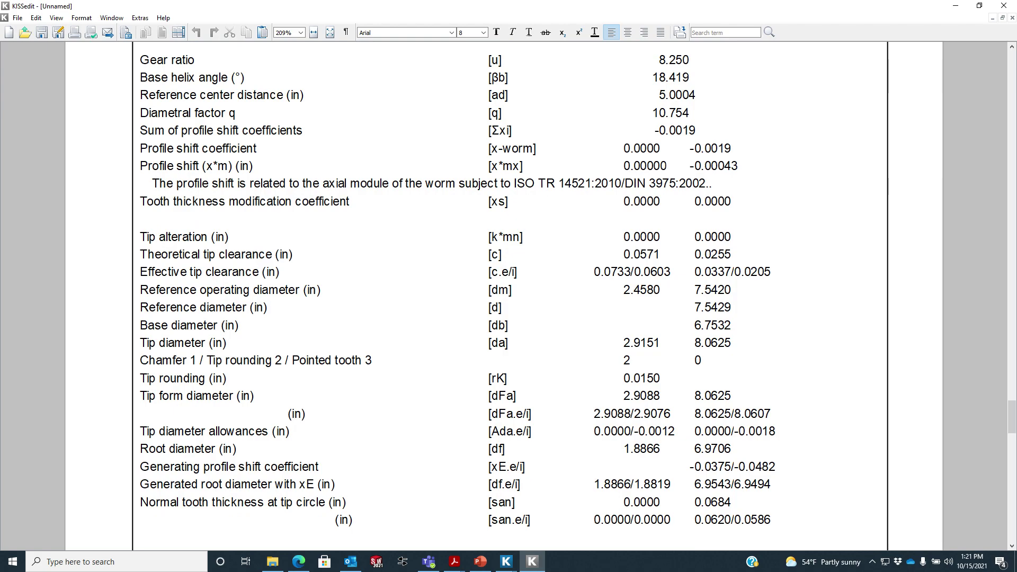
scroll(509, 296, down, 1)
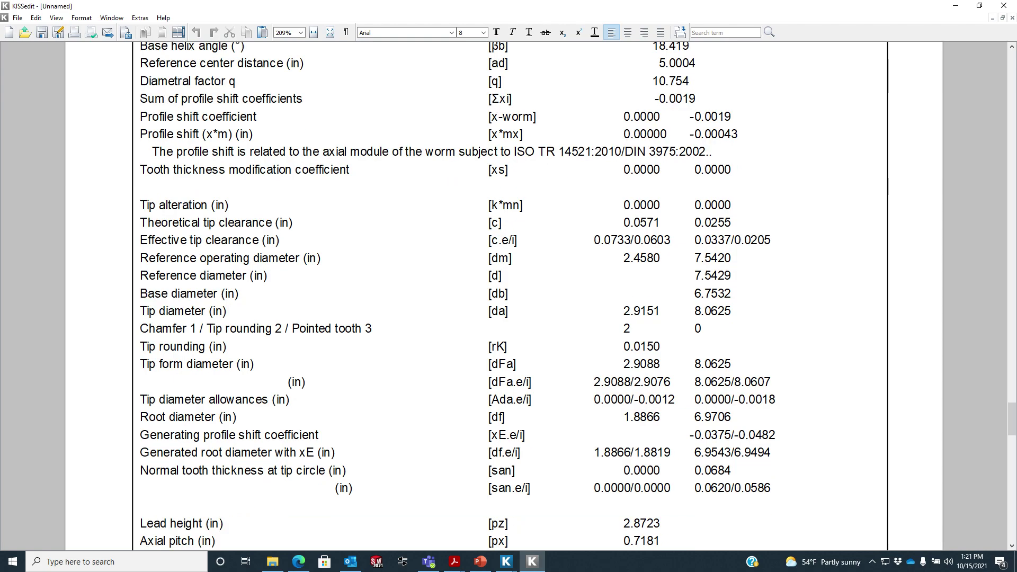
scroll(509, 297, down, 2)
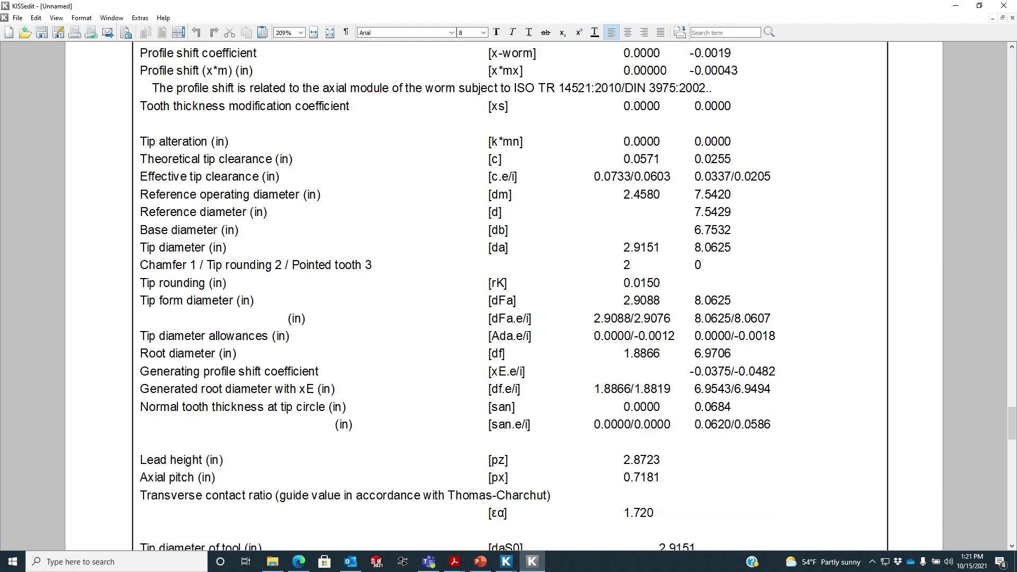
scroll(509, 296, down, 2)
scroll(509, 296, up, 1)
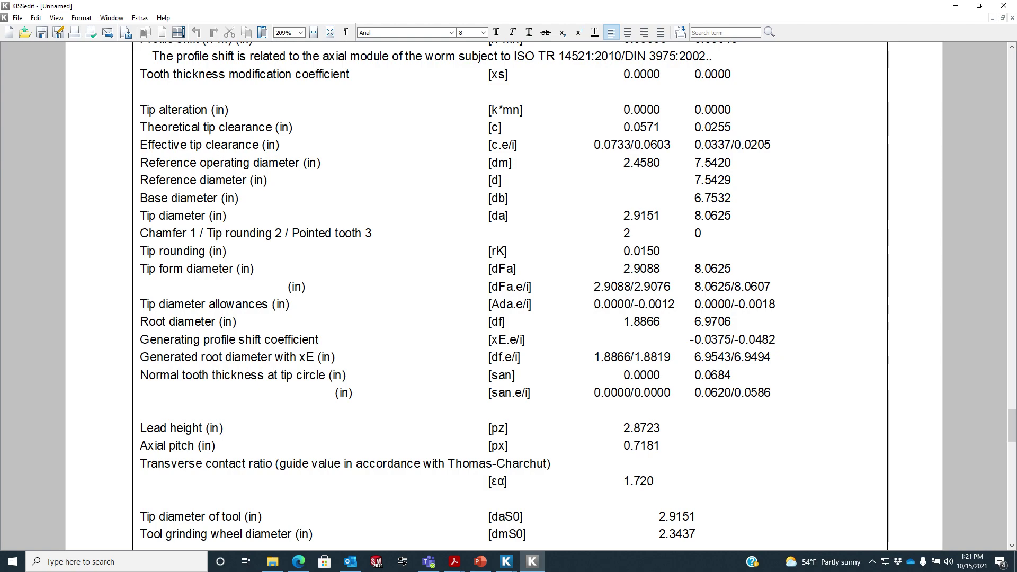
drag(621, 162, 725, 162)
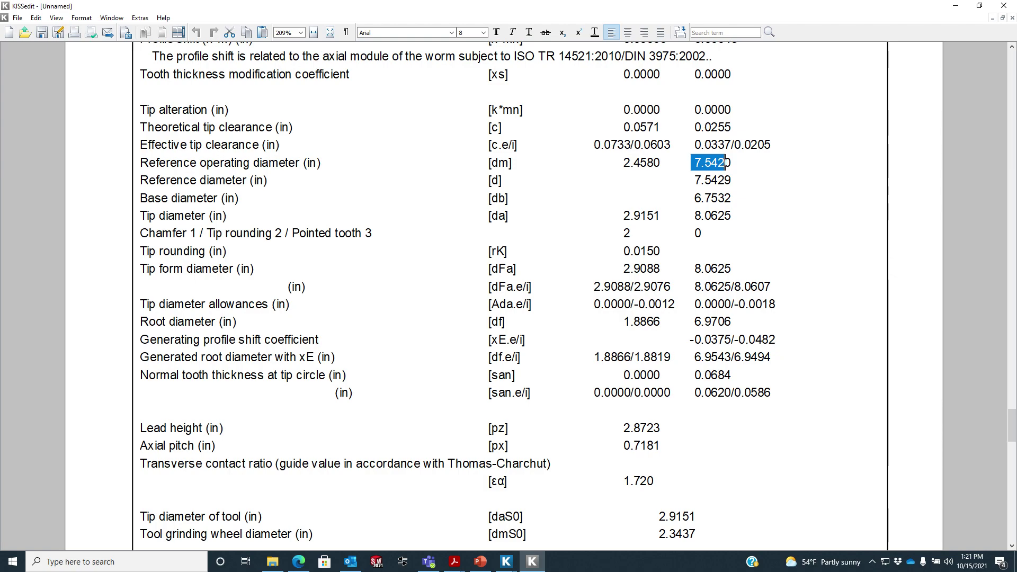
click(732, 163)
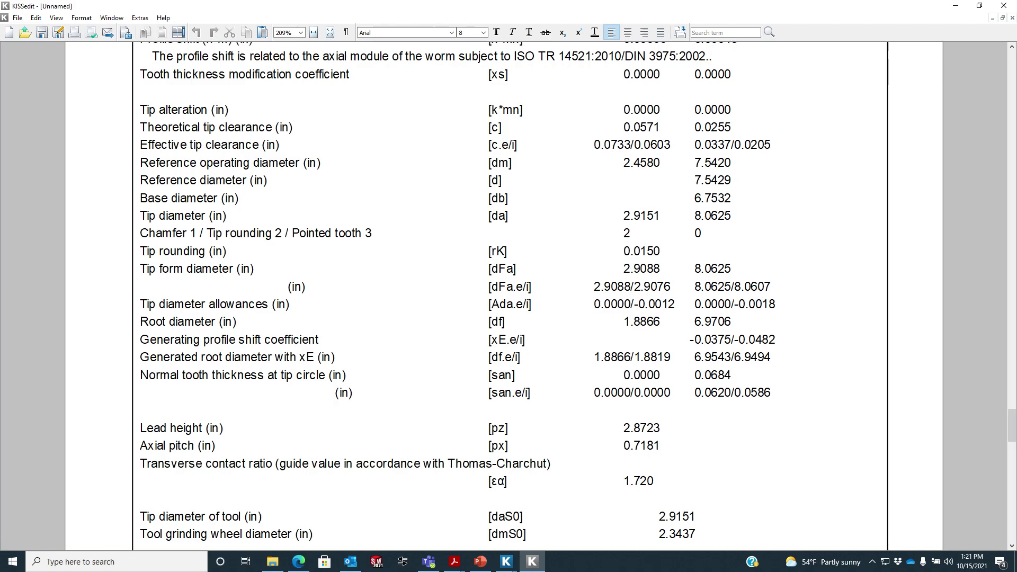
Step: Look through the report's tooth thickness allowances, backlash-free center distance and ball measurements, and close the report
scroll(509, 296, down, 15)
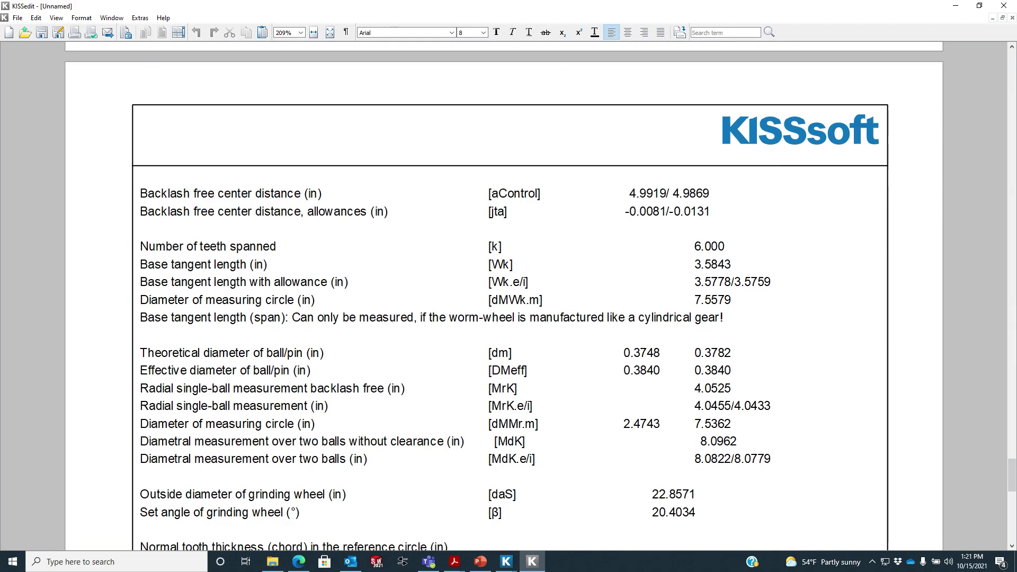
scroll(509, 296, down, 3)
scroll(509, 296, up, 8)
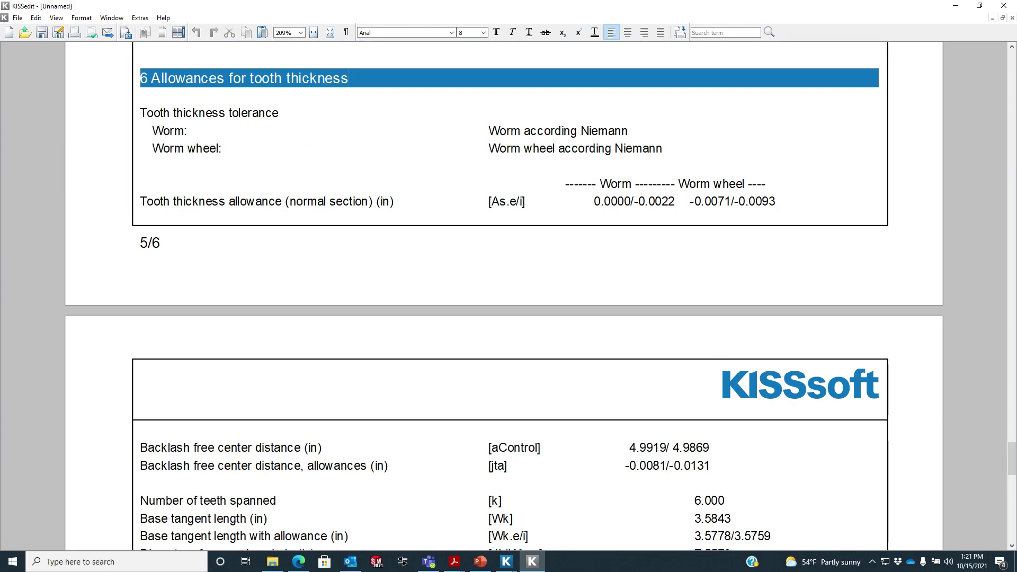
click(1003, 5)
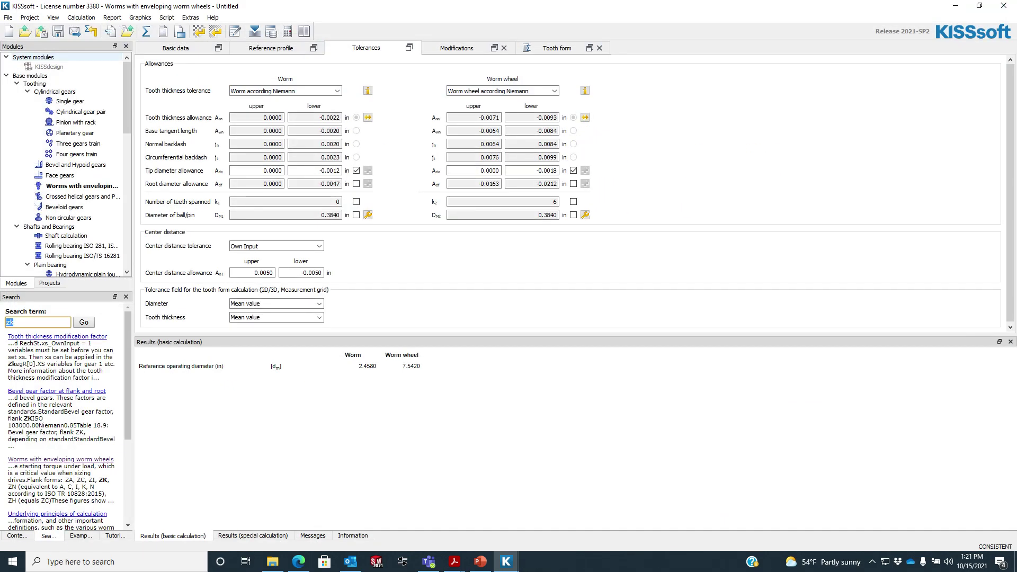
Step: Save the worm set calculation under the file name reverse.Z80 and show its basic geometry and material data
click(8, 17)
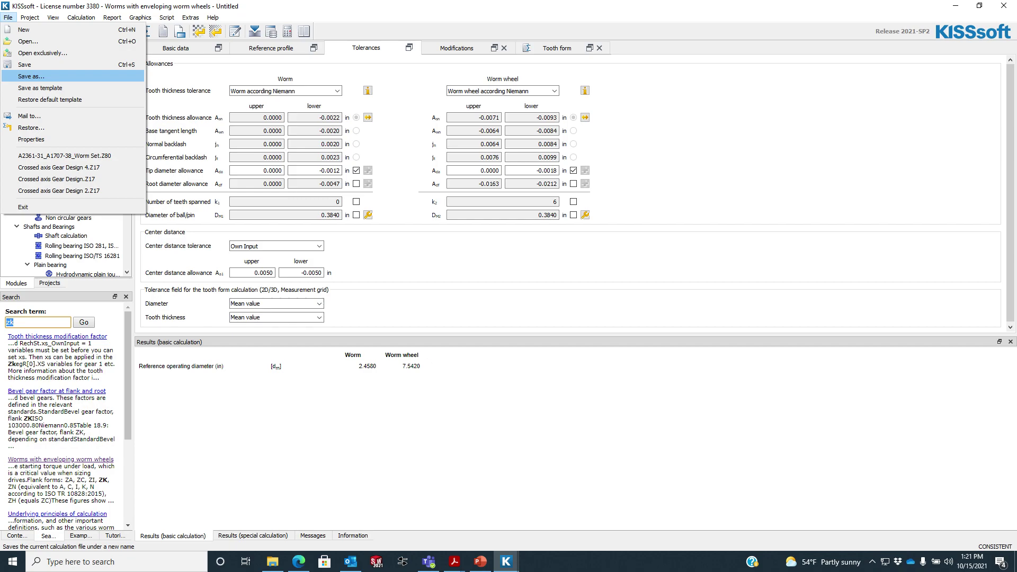
click(31, 76)
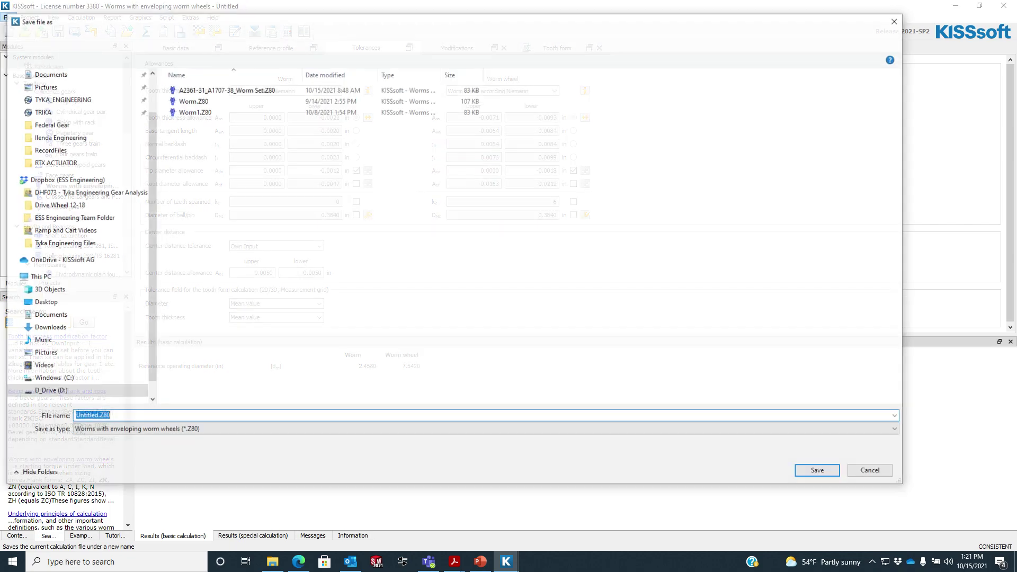
key(Escape)
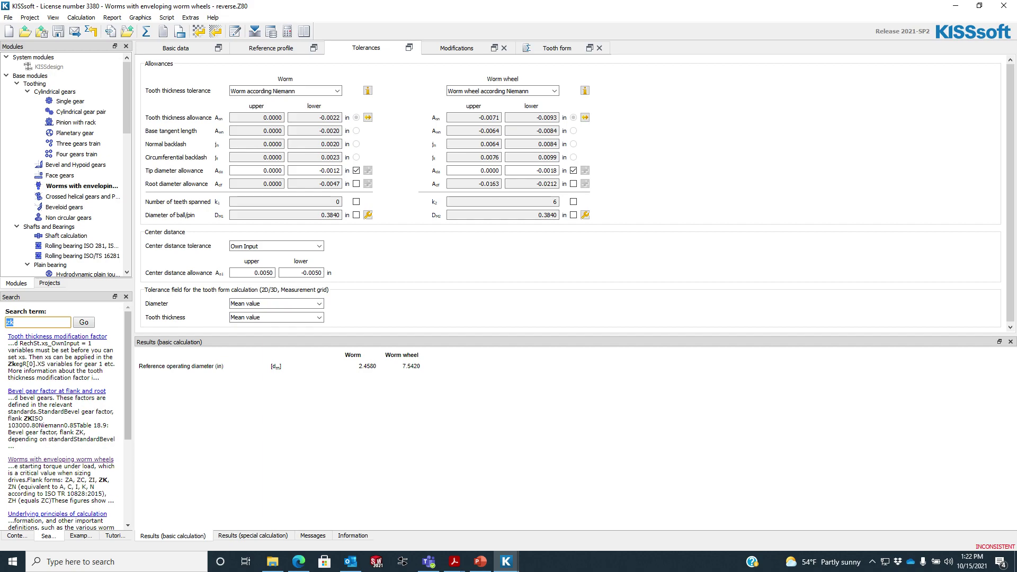
click(176, 48)
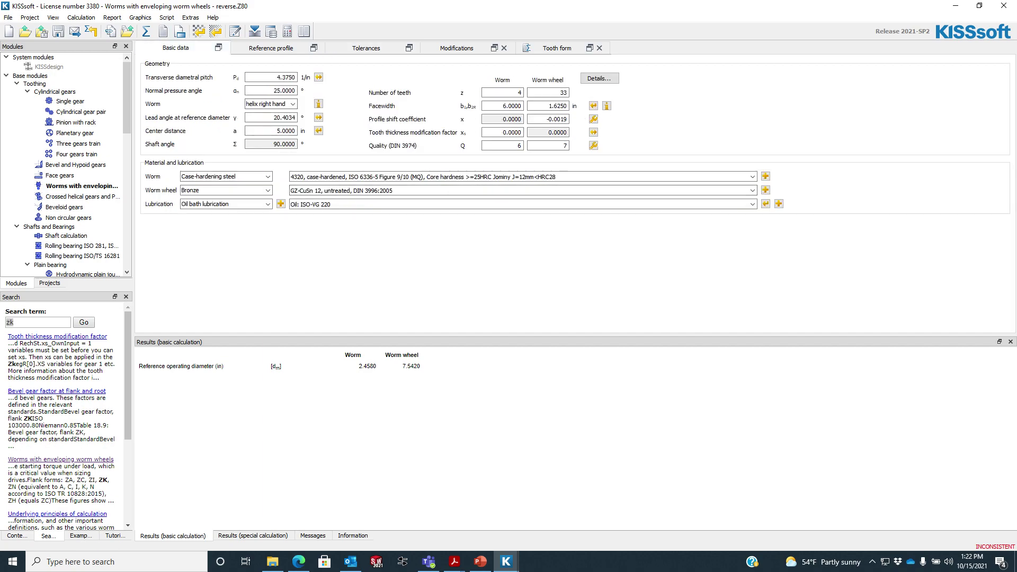